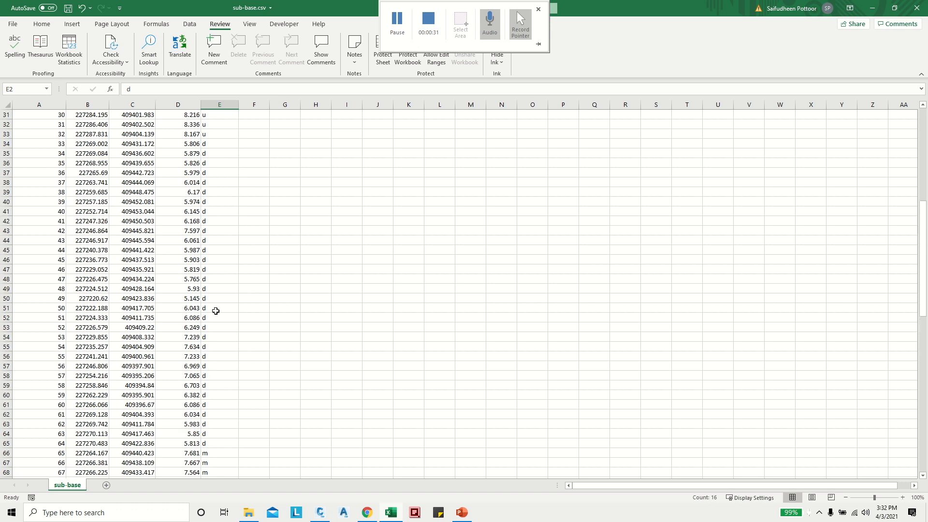
# Delete the header row holding the PointNumber, Easting, Northing, Elevation and Description labels from the sub-base sheet.
pyautogui.click(265, 196)
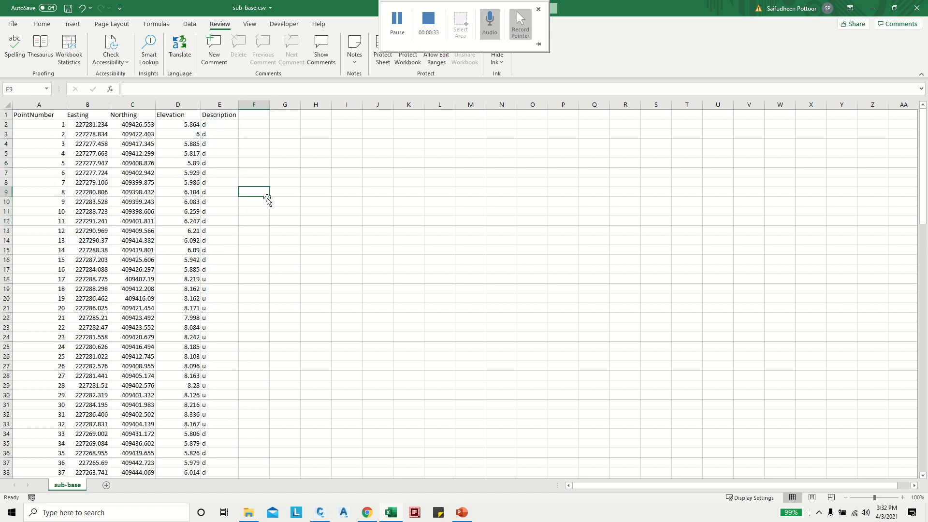
pyautogui.moveTo(21, 120); pyautogui.dragTo(228, 115)
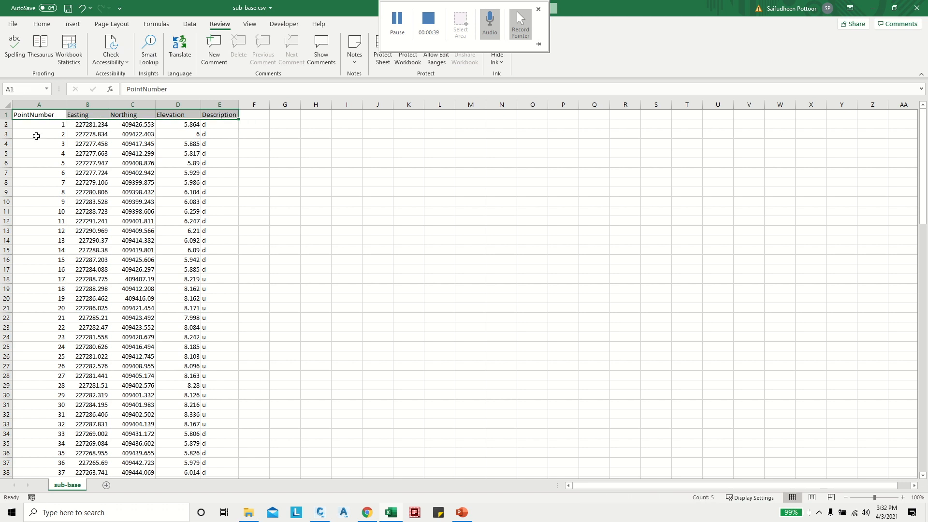
pyautogui.moveTo(31, 123); pyautogui.dragTo(29, 129)
pyautogui.click(36, 115)
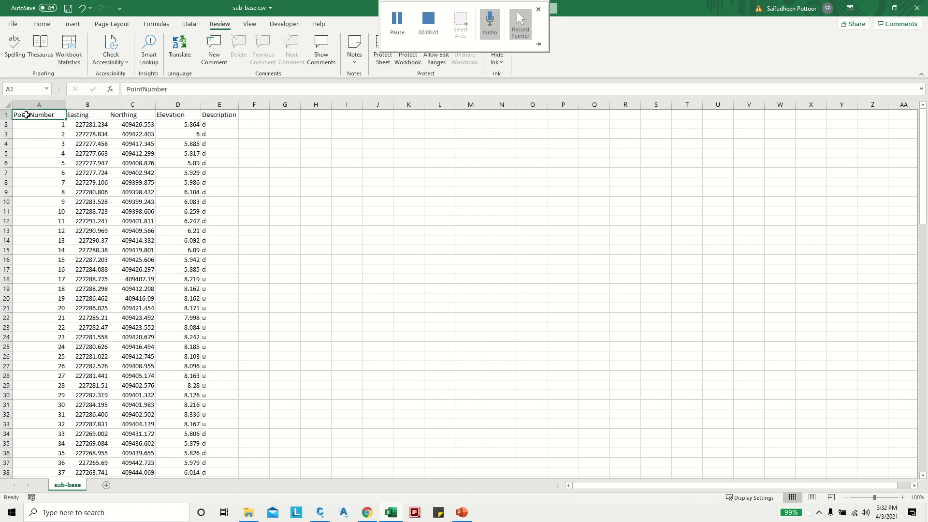
pyautogui.click(4, 115)
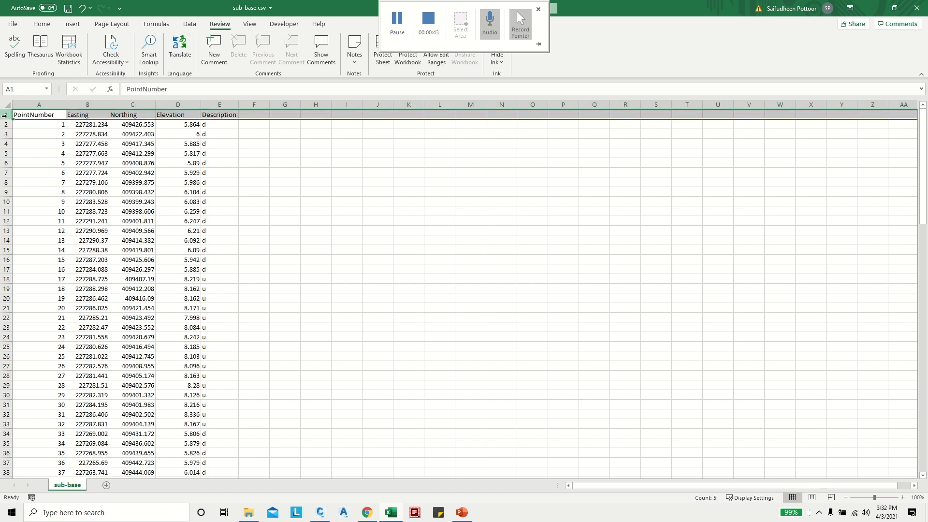
pyautogui.rightClick(4, 115)
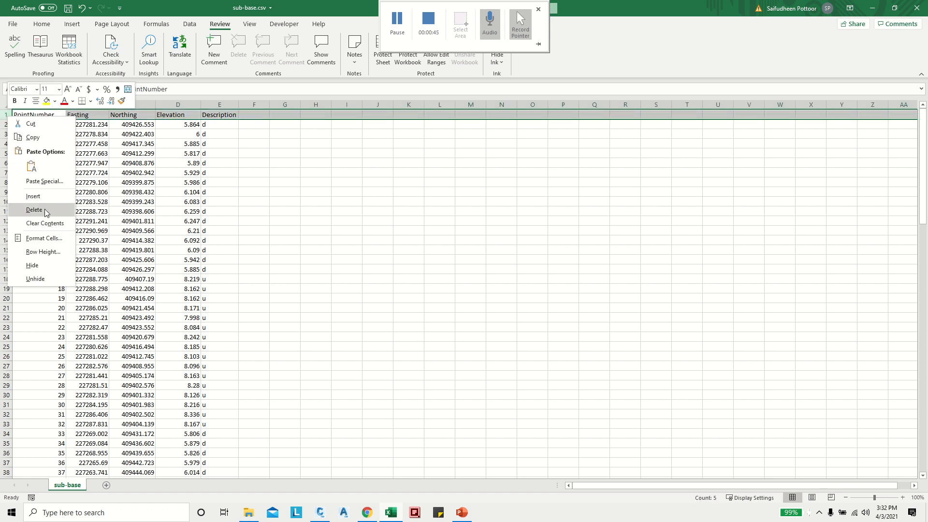
pyautogui.press('Escape')
pyautogui.click(217, 202)
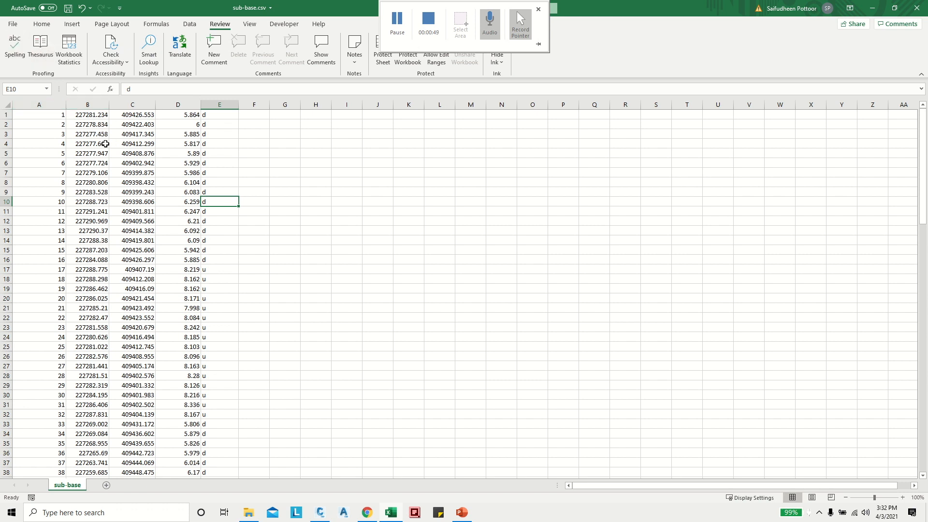
# Save the workbook over sub-base.csv in the StockPile folder as CSV (Comma delimited) and close it.
pyautogui.click(13, 25)
pyautogui.click(38, 156)
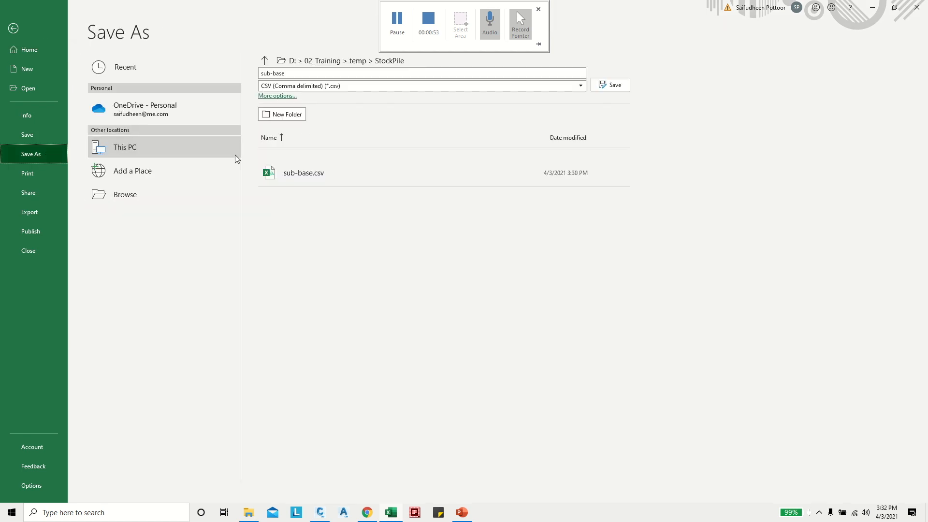
pyautogui.click(327, 85)
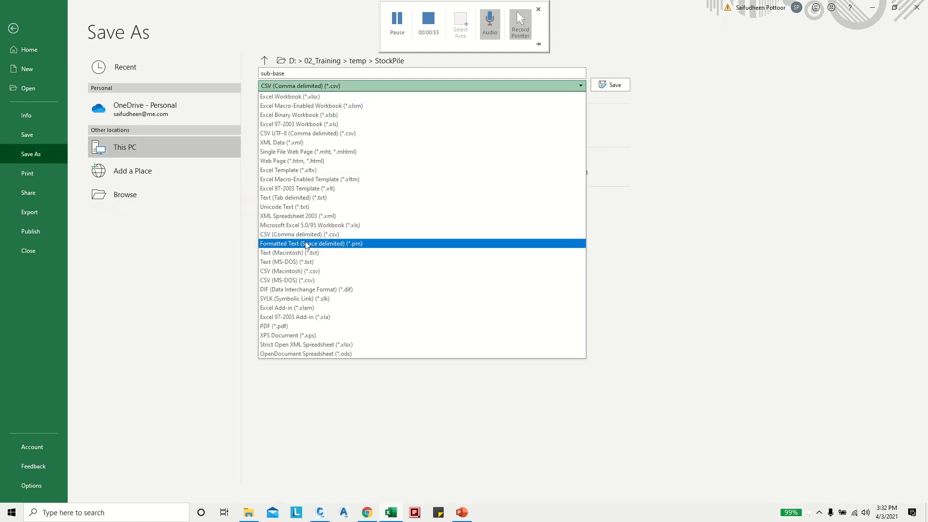
pyautogui.click(304, 236)
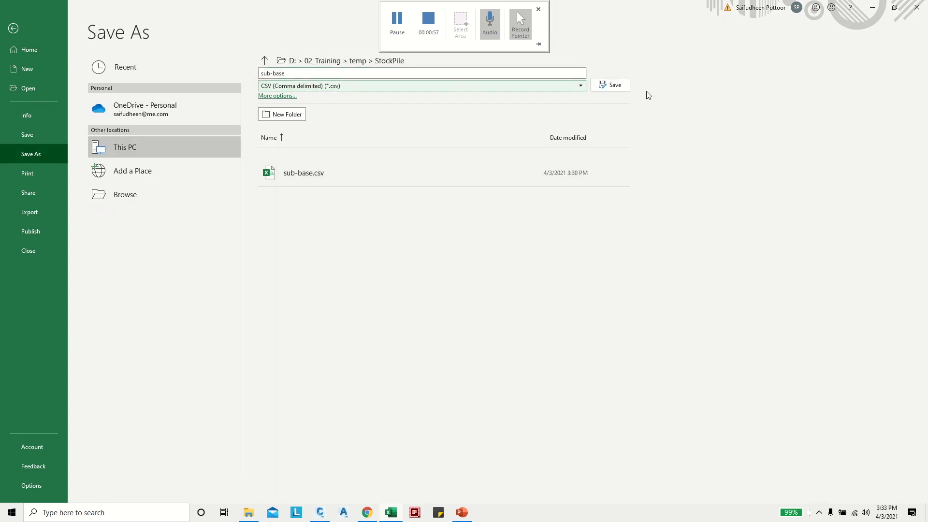
pyautogui.click(607, 86)
pyautogui.click(484, 290)
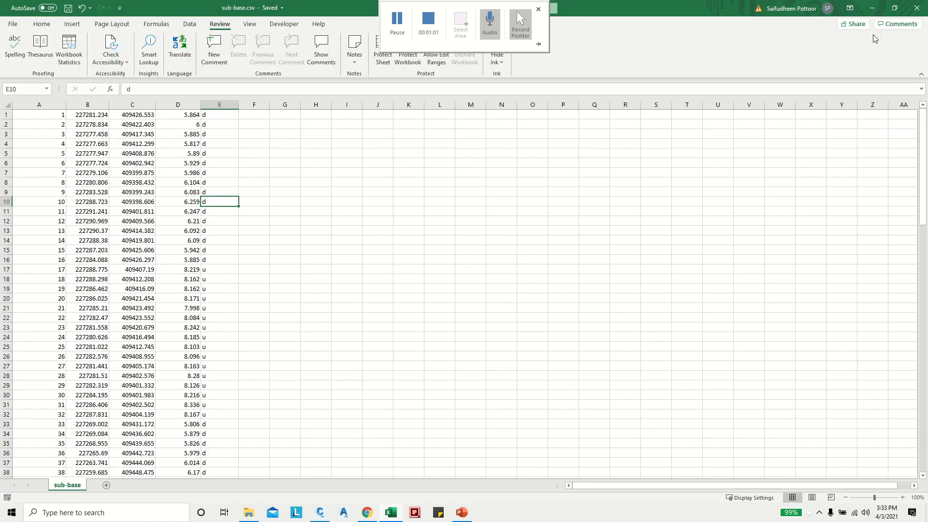
pyautogui.click(917, 8)
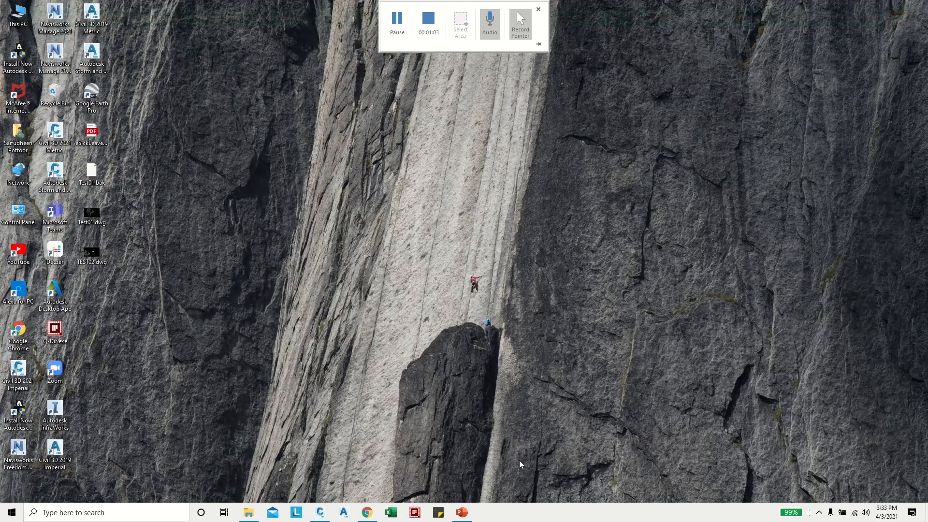
# Switch to Civil 3D, create a new drawing and narrow the Toolspace palette to enlarge the drawing area.
pyautogui.click(321, 515)
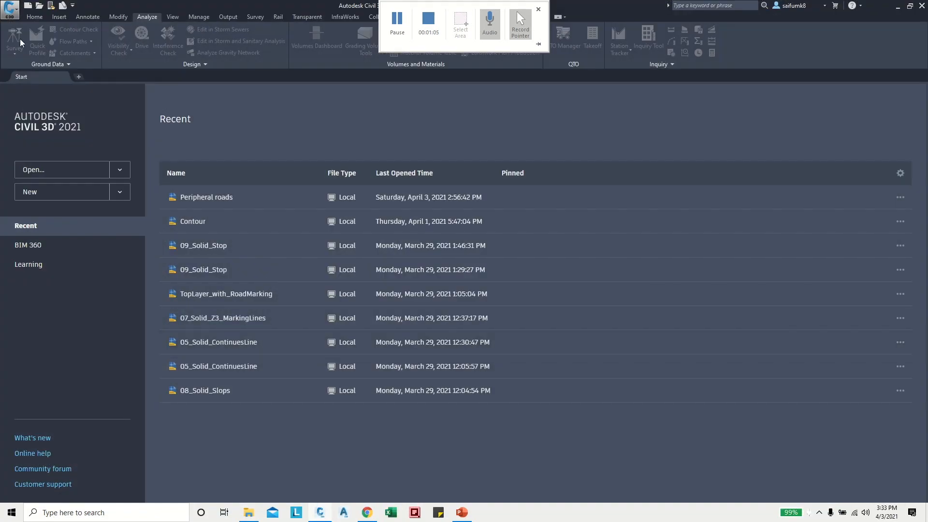
pyautogui.click(28, 6)
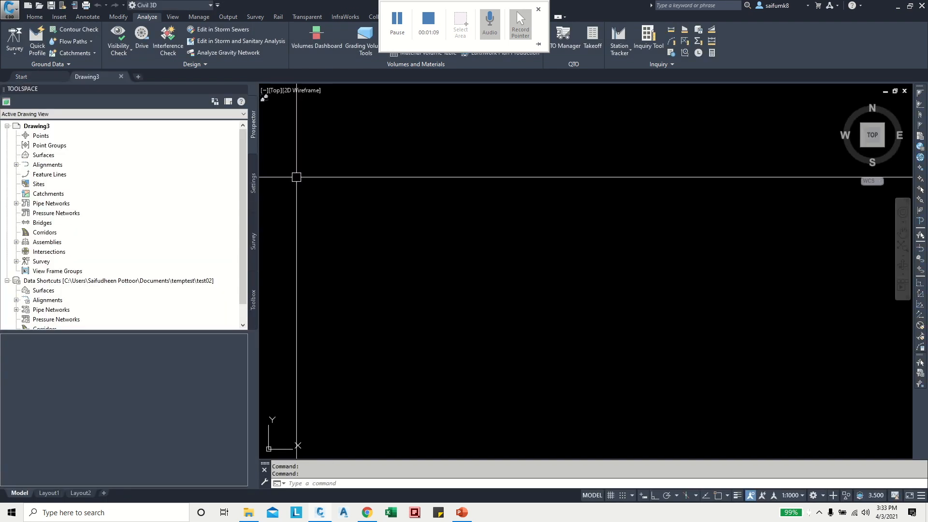
pyautogui.click(261, 362)
pyautogui.click(264, 369)
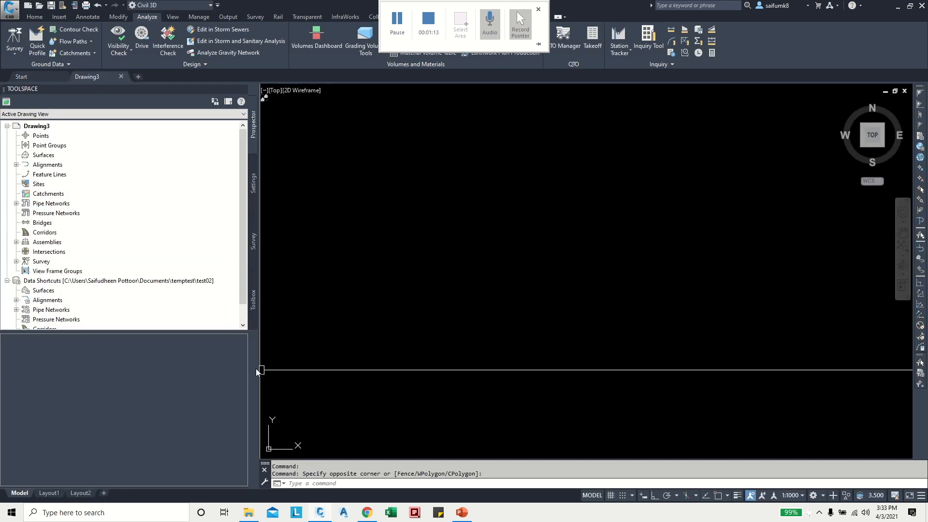
pyautogui.moveTo(257, 368); pyautogui.dragTo(224, 369)
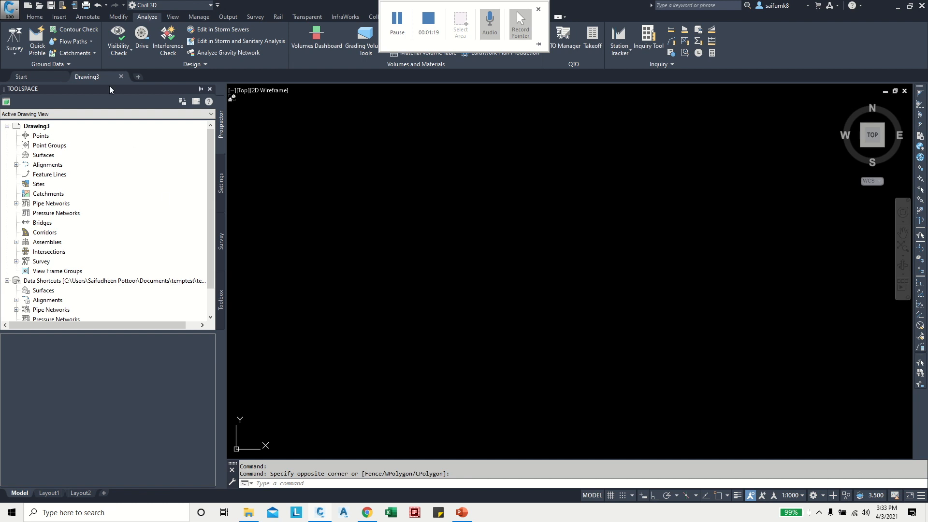
# Start importing points from a file and choose the PENZD (comma delimited) point file format.
pyautogui.click(57, 19)
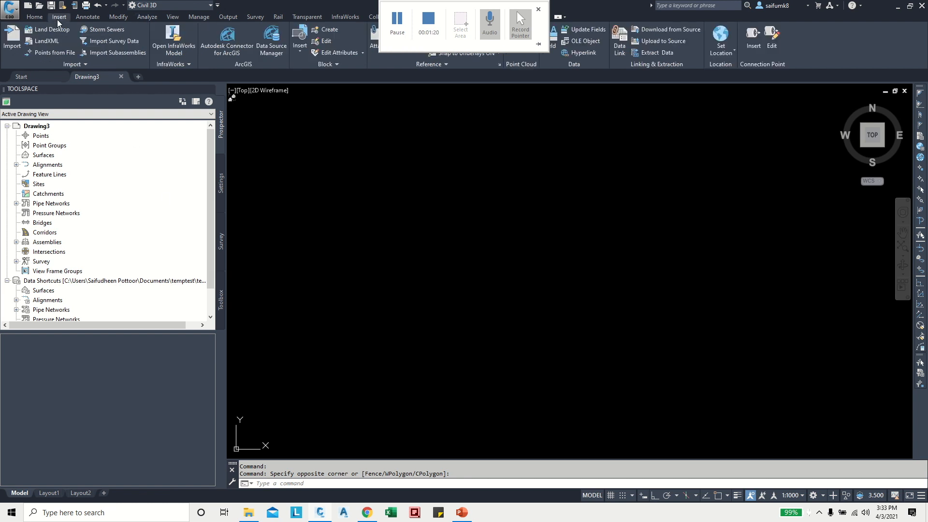
pyautogui.click(50, 54)
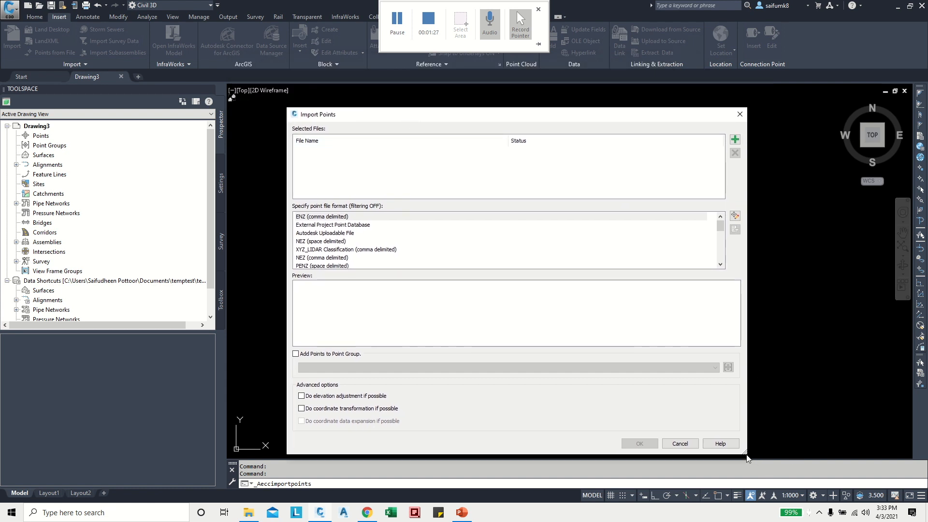
pyautogui.moveTo(745, 454); pyautogui.dragTo(761, 486)
pyautogui.moveTo(506, 114); pyautogui.dragTo(489, 84)
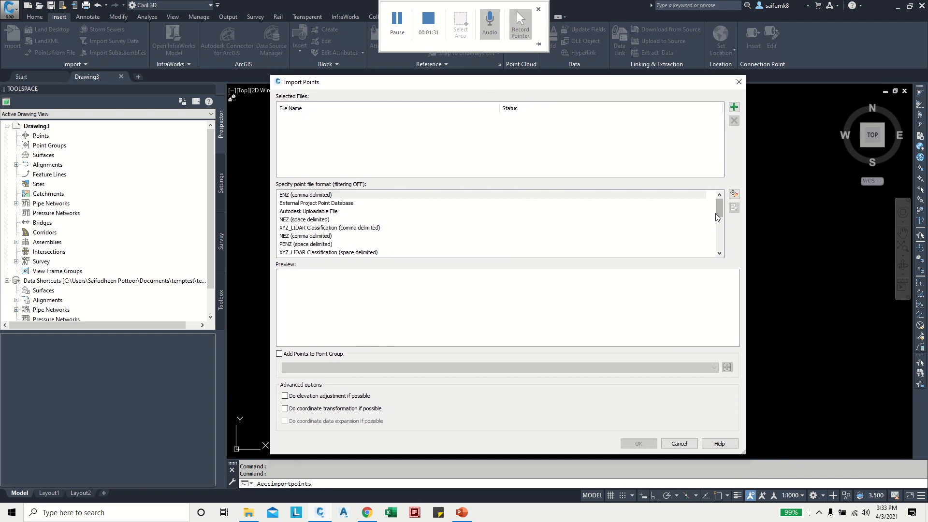
pyautogui.moveTo(720, 213); pyautogui.dragTo(720, 231)
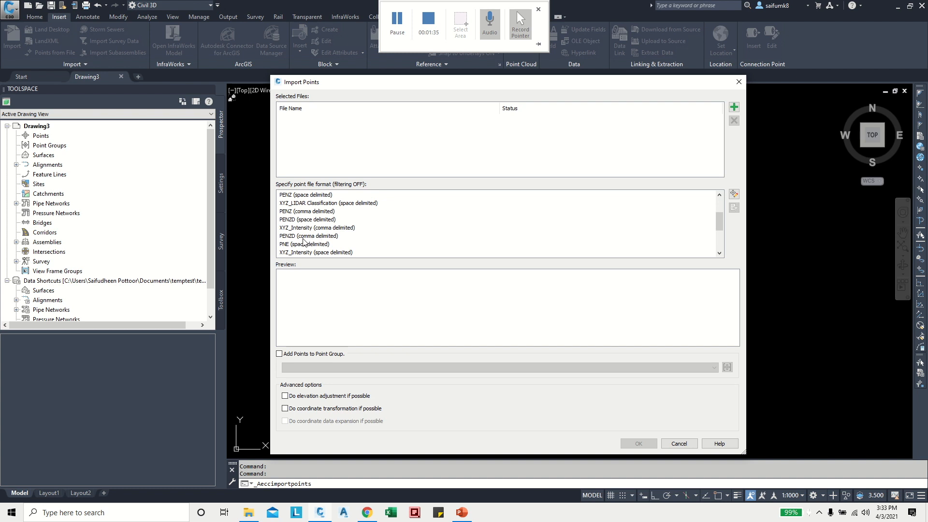
pyautogui.click(286, 237)
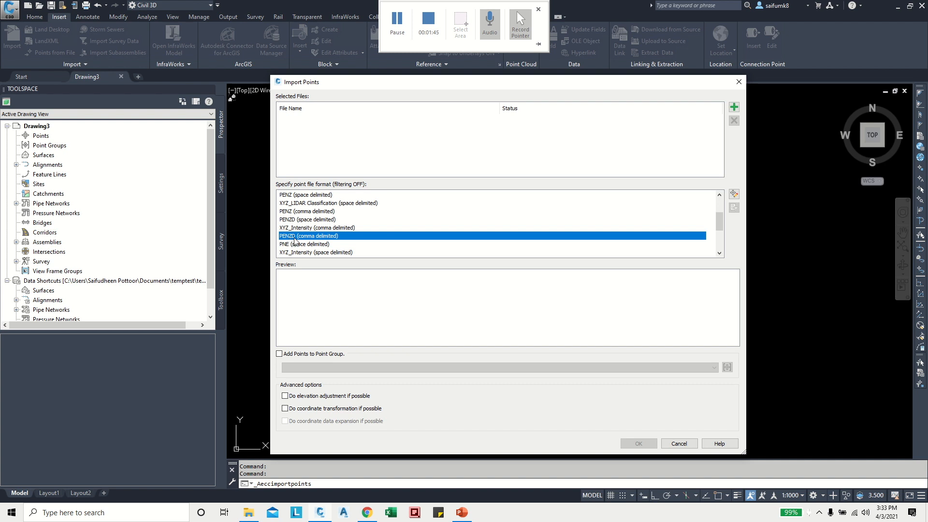
# Open the point file format manager and make a copy of the PENZD (comma delimited) format.
pyautogui.click(734, 194)
pyautogui.moveTo(431, 64); pyautogui.dragTo(541, 92)
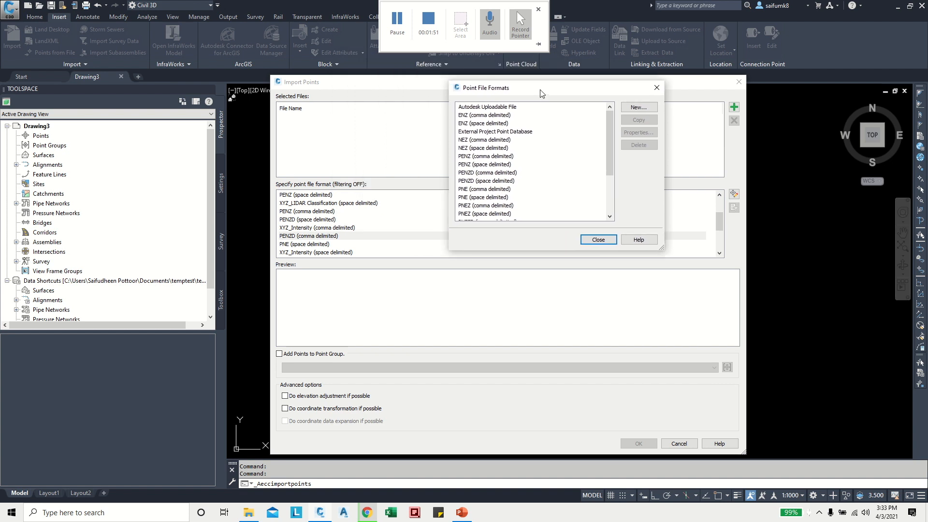
pyautogui.moveTo(610, 140)
pyautogui.mouseDown()
pyautogui.moveTo(606, 170)
pyautogui.moveTo(611, 150)
pyautogui.mouseUp()
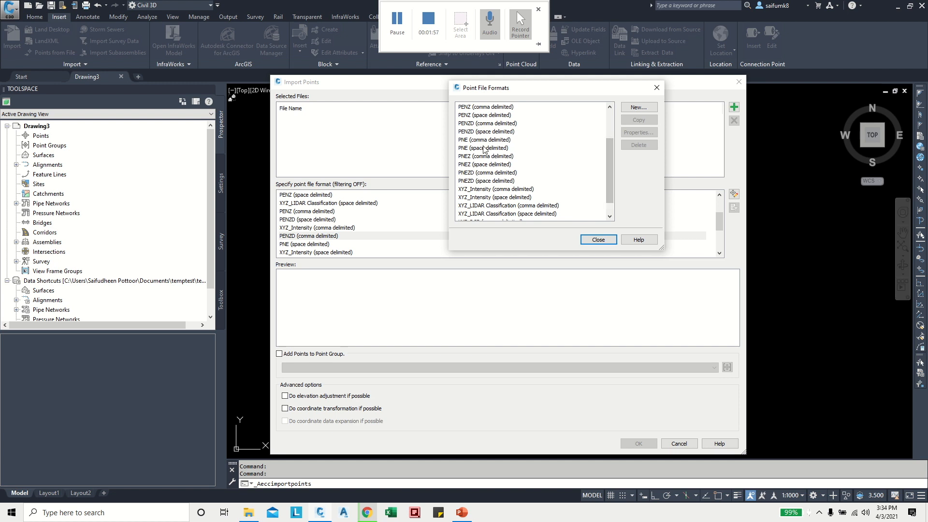
pyautogui.moveTo(515, 87); pyautogui.dragTo(497, 113)
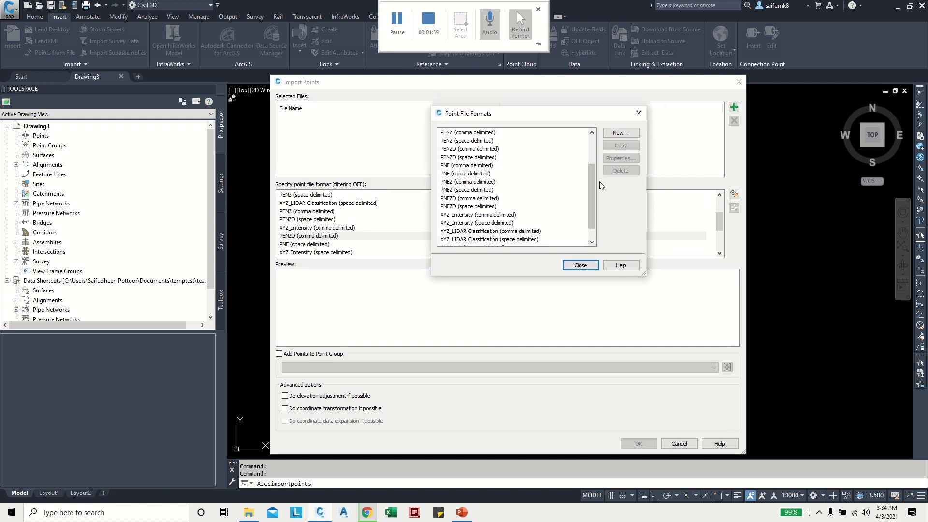
pyautogui.moveTo(593, 180); pyautogui.dragTo(595, 175)
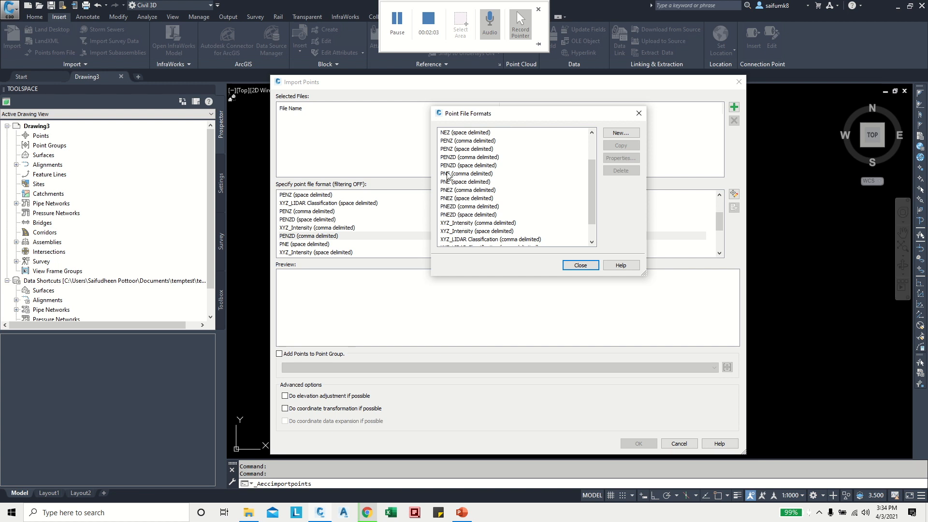
pyautogui.click(460, 158)
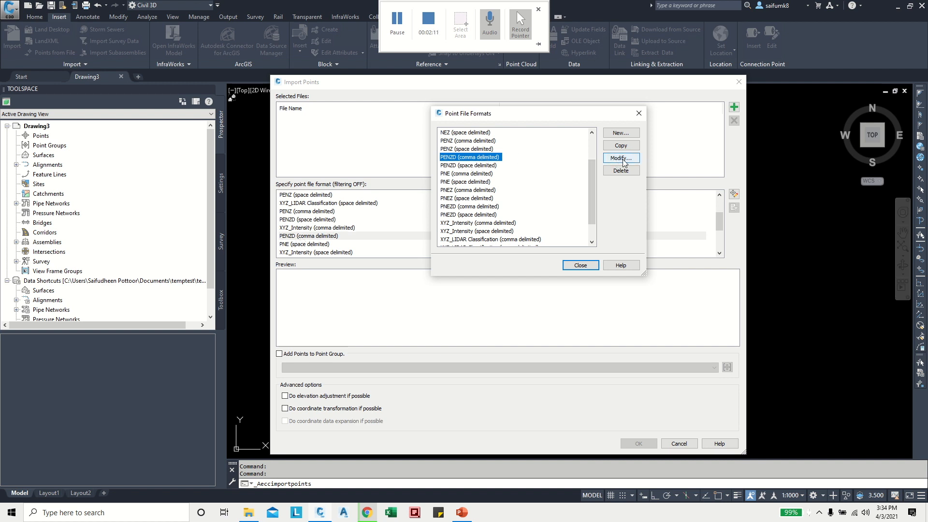
pyautogui.click(621, 145)
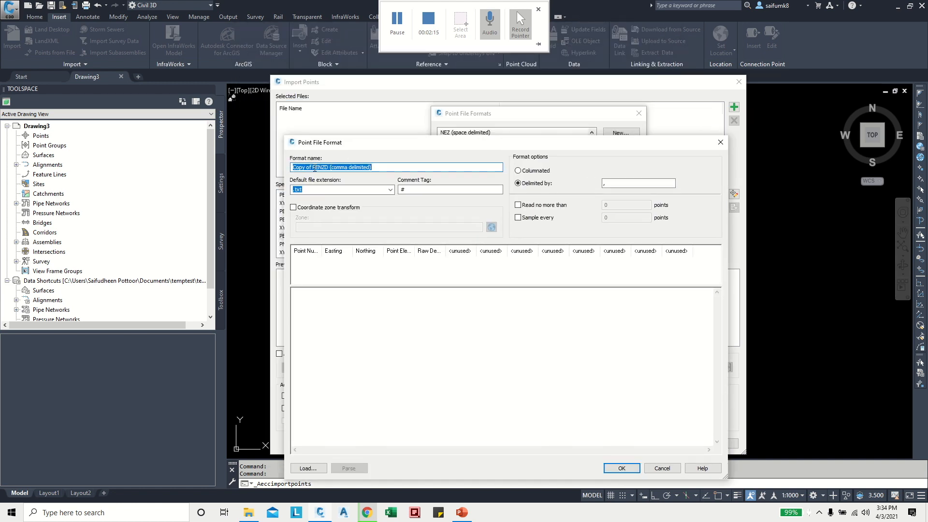
# Name the copied format Csv_PENZD (comma delimited) and set its default file extension to .csv.
pyautogui.moveTo(314, 167); pyautogui.dragTo(254, 174)
pyautogui.write('Csv_')
pyautogui.click(390, 190)
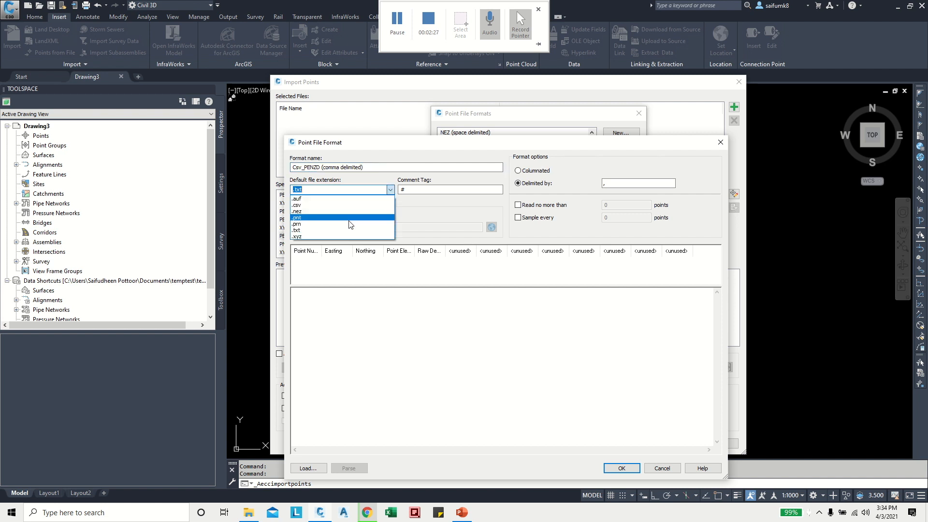
pyautogui.click(318, 205)
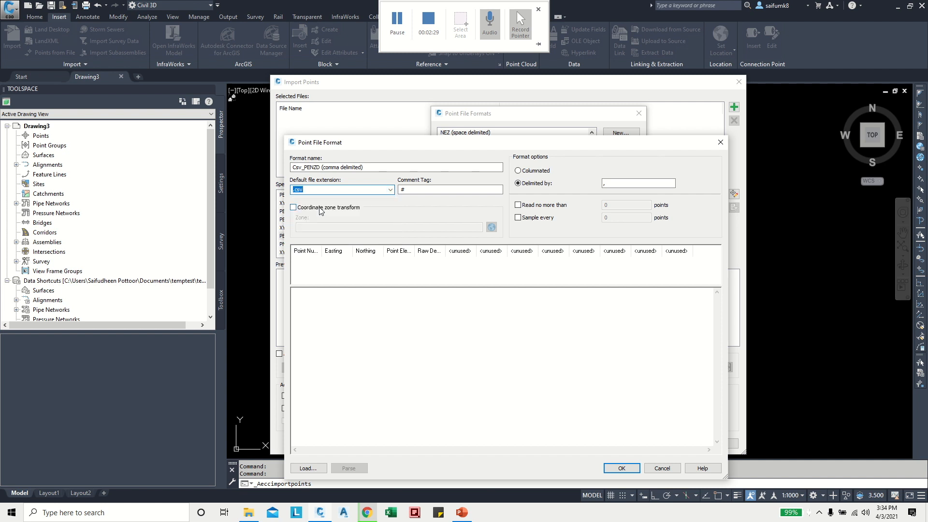
# Widen the Point Number, Point Elevation and Raw Description columns to fit their headings and accept the new format.
pyautogui.moveTo(401, 142); pyautogui.dragTo(415, 137)
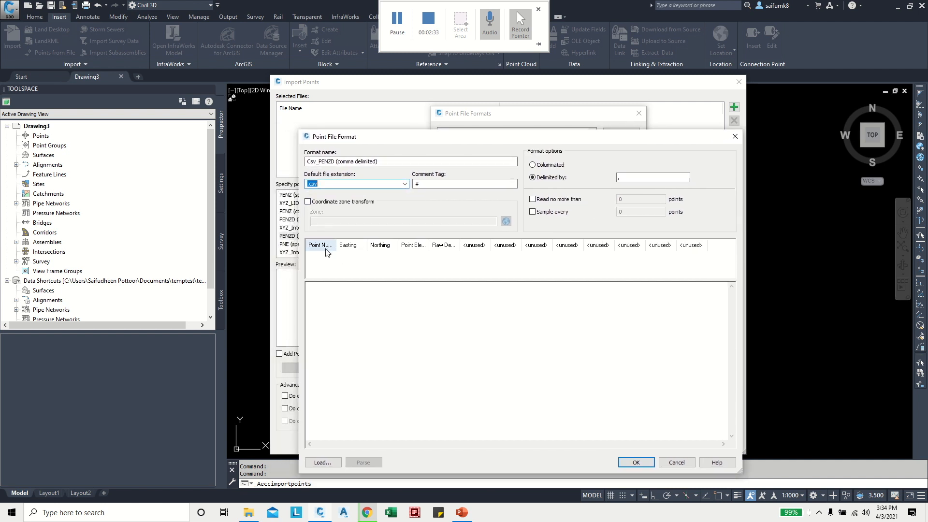
pyautogui.doubleClick(337, 245)
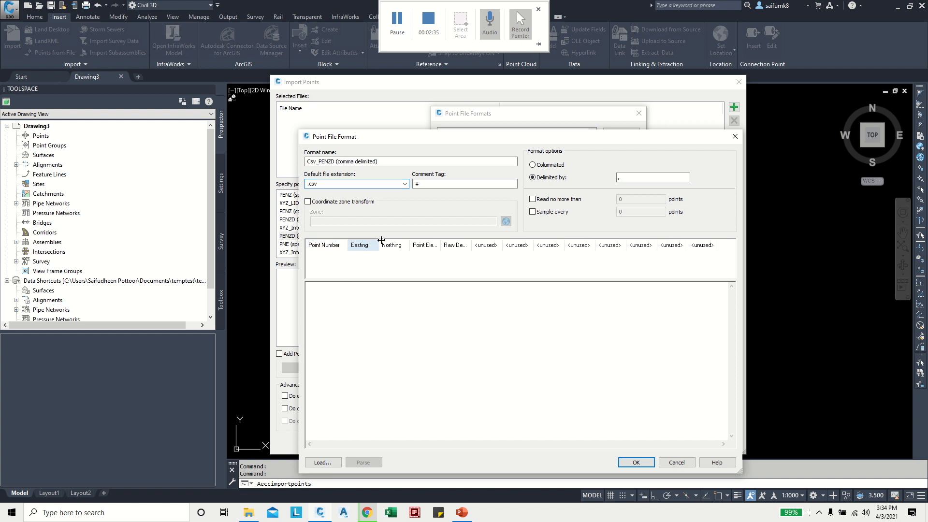
pyautogui.doubleClick(439, 242)
pyautogui.doubleClick(493, 240)
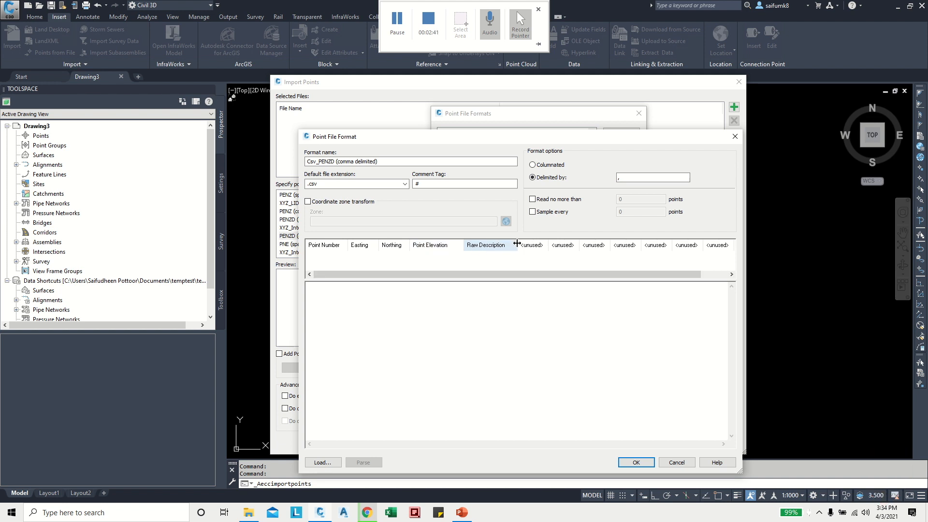
pyautogui.click(637, 464)
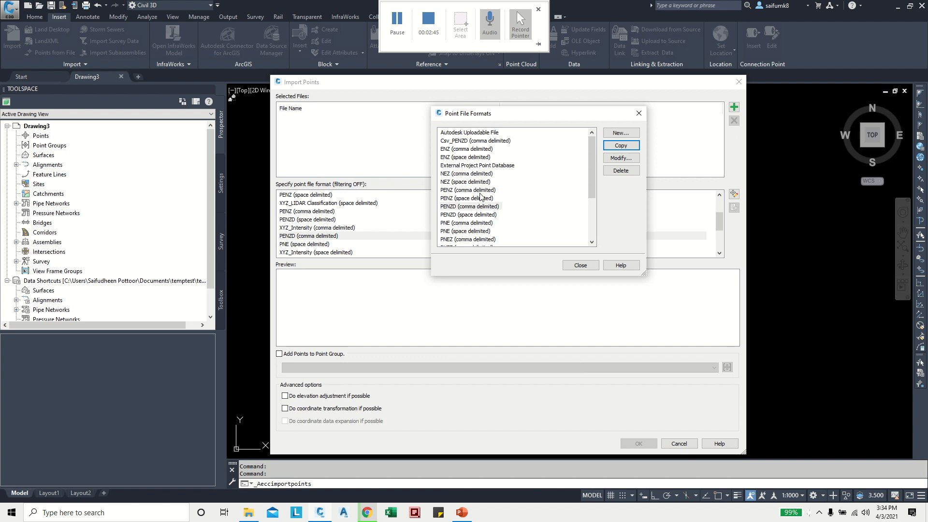
# Close the format manager with Csv_PENZD (comma delimited) selected and locate that format in the import format list.
pyautogui.click(482, 142)
pyautogui.click(481, 143)
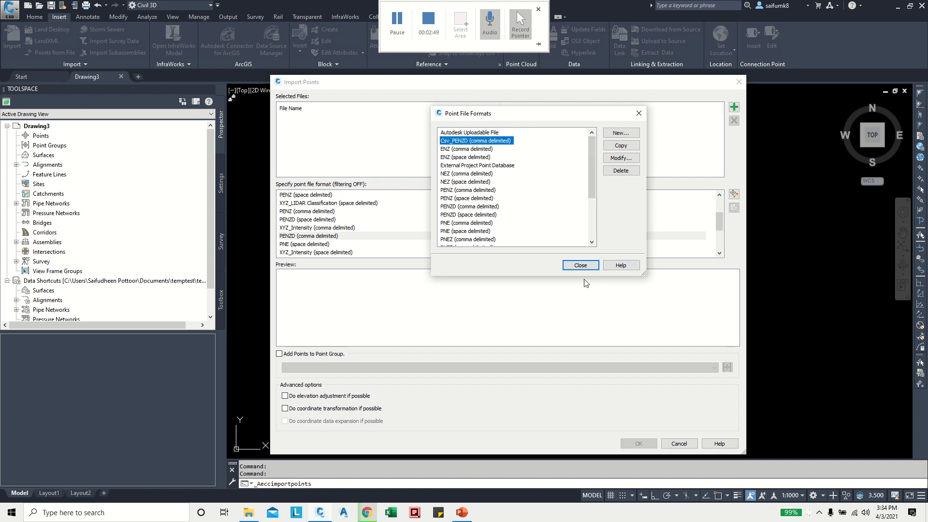
pyautogui.click(580, 265)
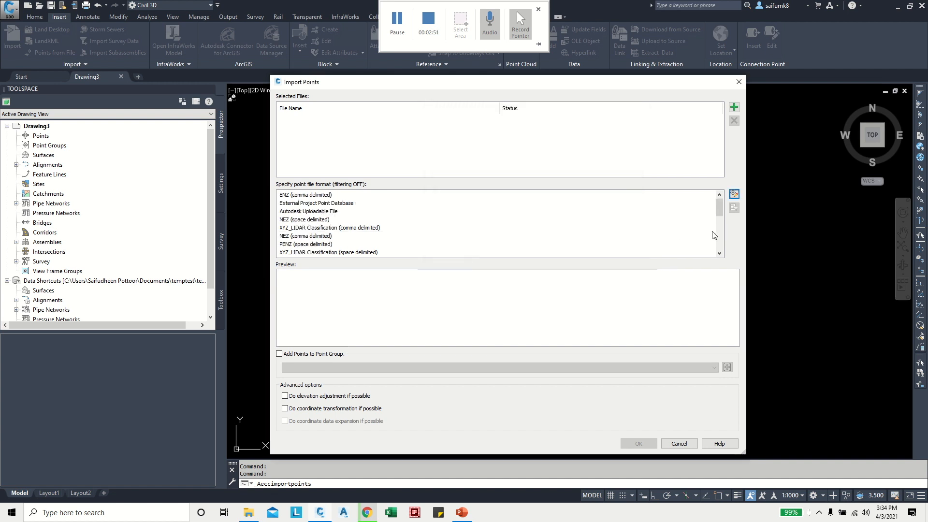
pyautogui.moveTo(718, 208); pyautogui.dragTo(714, 261)
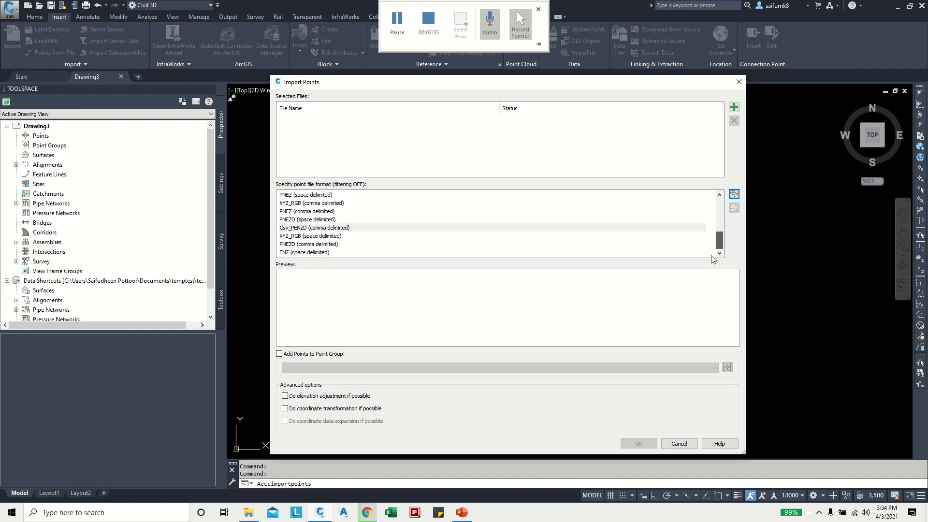
# Choose the Csv_PENZD (comma delimited) format and add sub-base.csv from the StockPile folder as the source file.
pyautogui.click(310, 228)
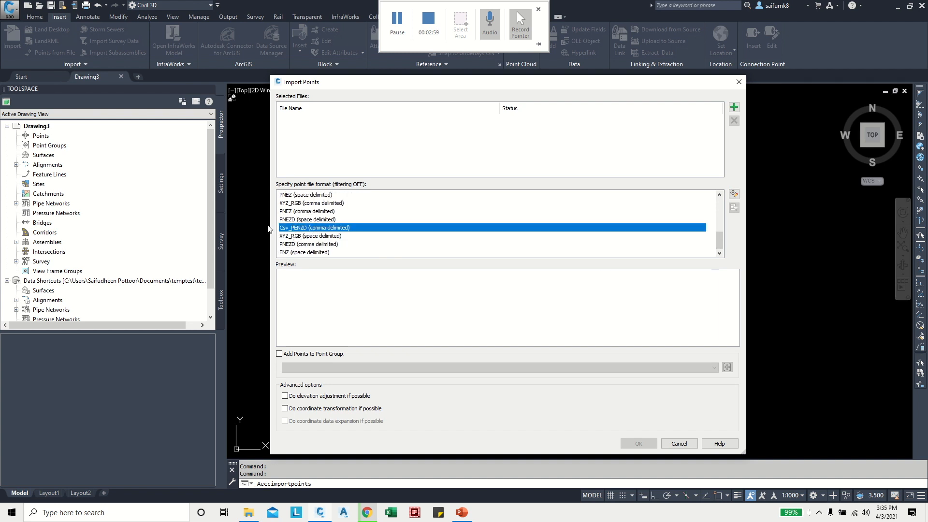
pyautogui.click(736, 108)
pyautogui.click(364, 91)
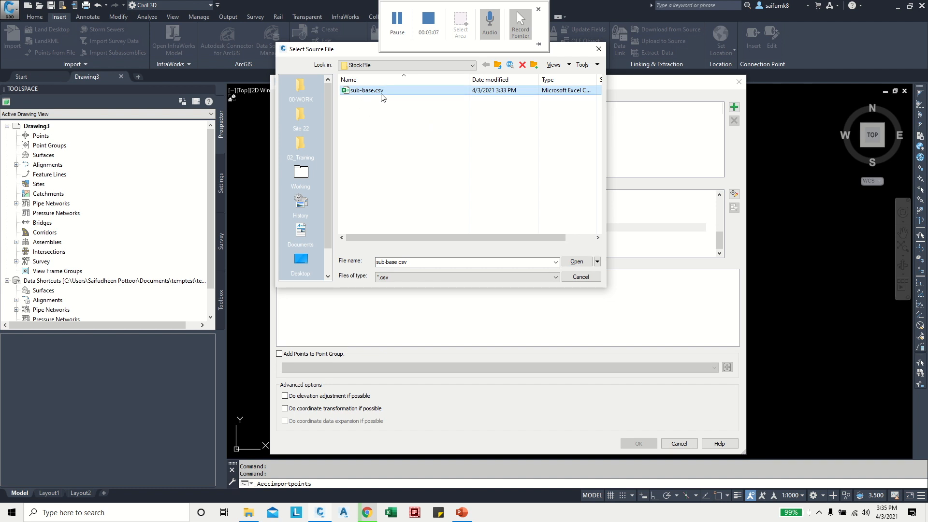
pyautogui.click(577, 263)
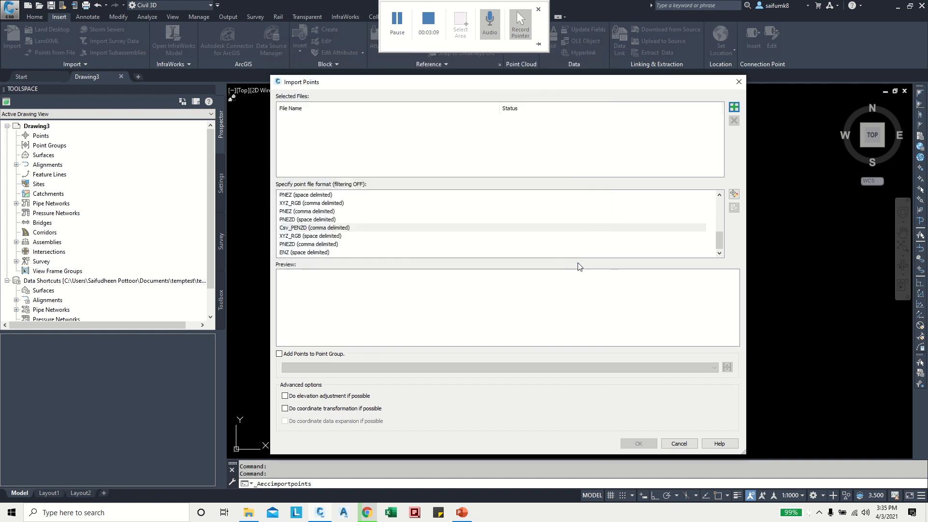
# Check the previewed point rows, import the points and fit them all in the drawing view.
pyautogui.moveTo(737, 286); pyautogui.dragTo(733, 334)
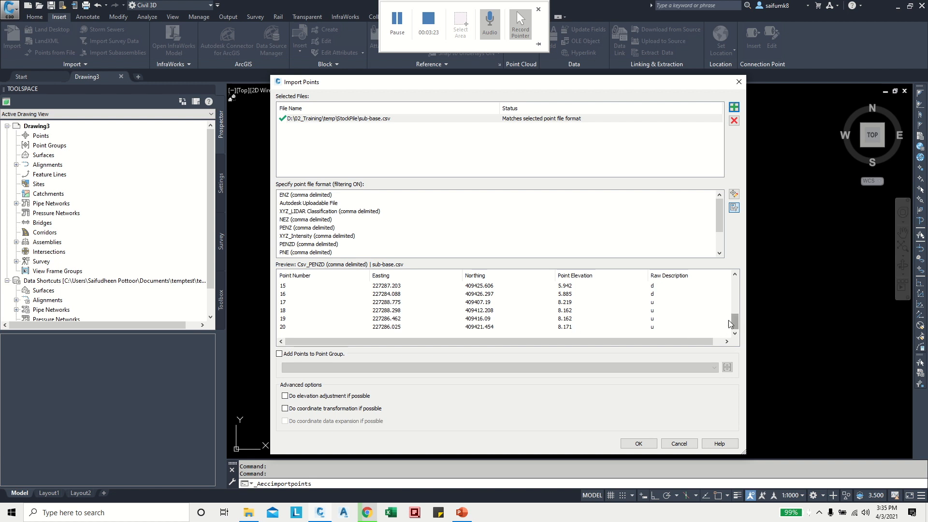
pyautogui.moveTo(734, 323); pyautogui.dragTo(741, 289)
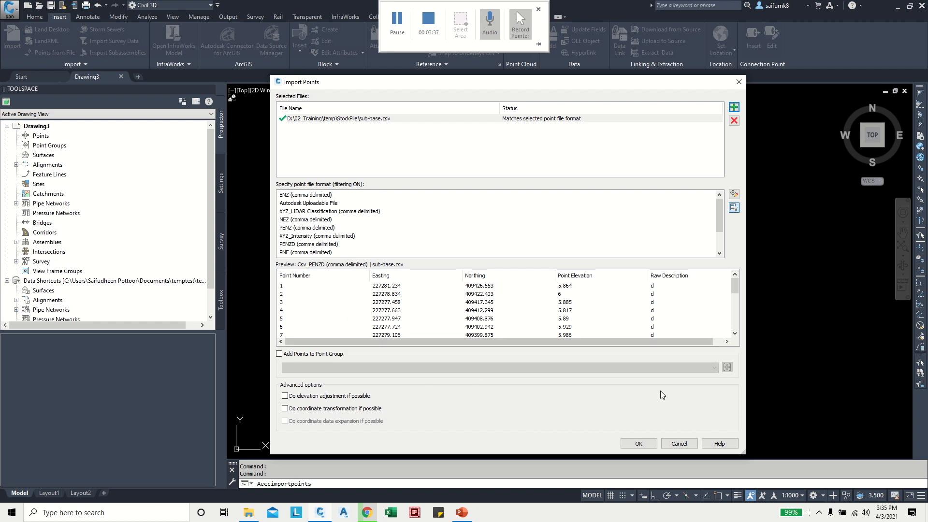
pyautogui.click(637, 444)
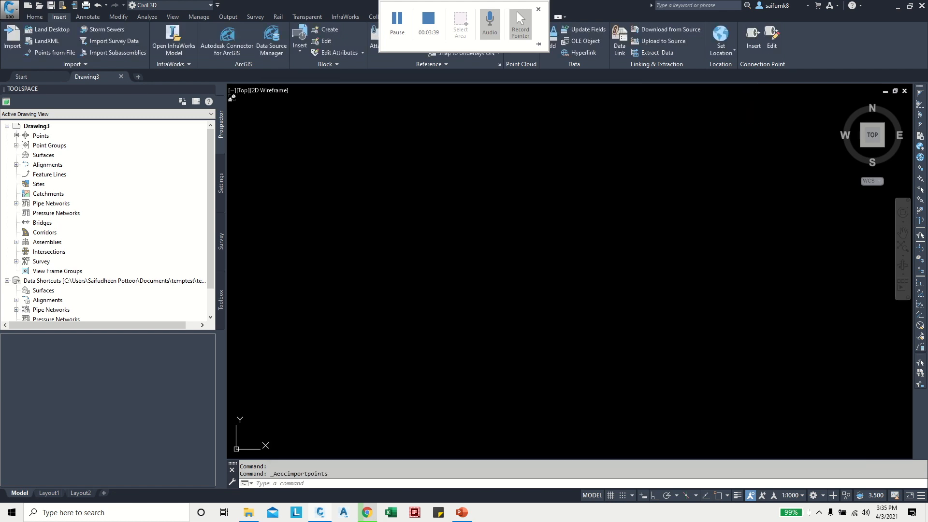
pyautogui.middleClick(489, 210)
pyautogui.middleClick(489, 211)
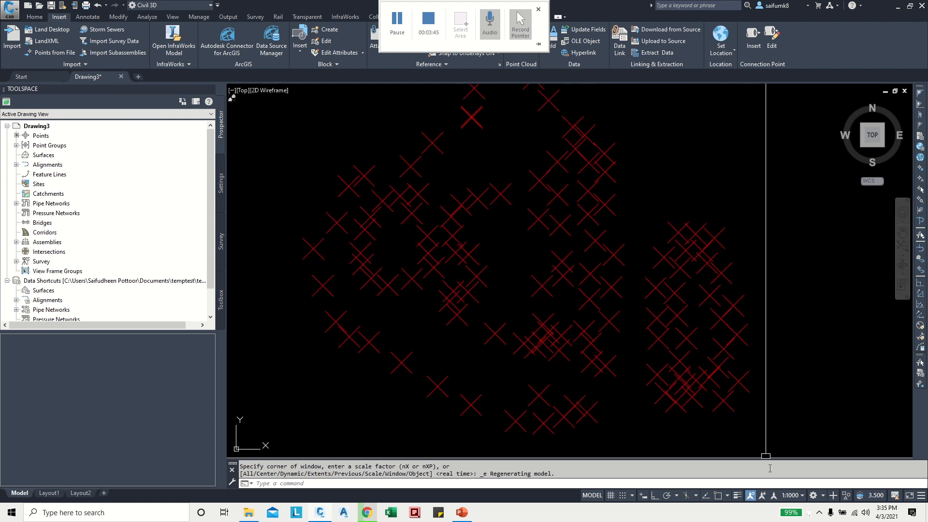
# Set the annotation scale to 1:100 and review the imported points' list with their raw descriptions.
pyautogui.click(799, 495)
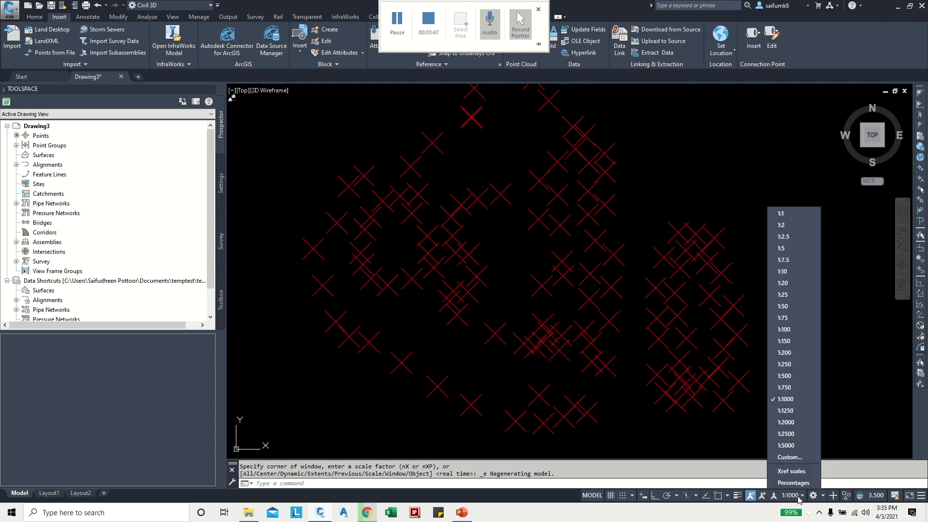
pyautogui.click(796, 330)
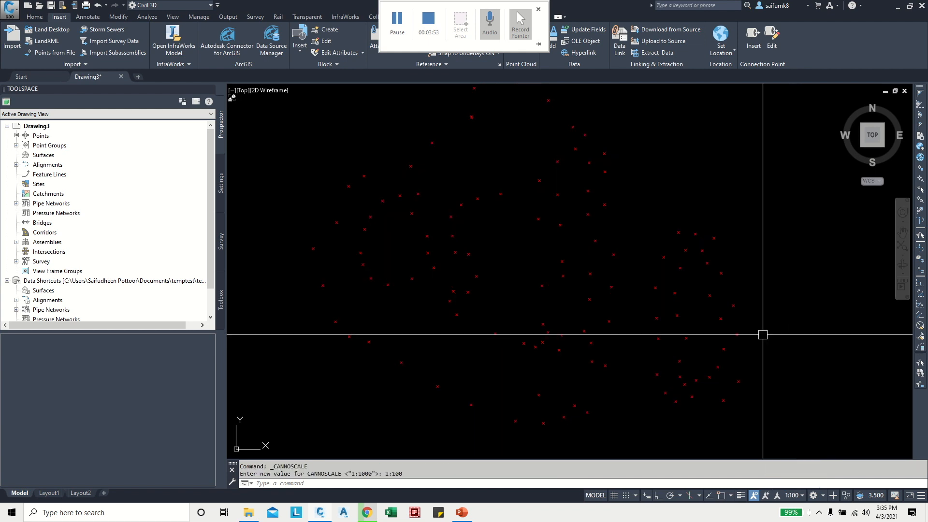
pyautogui.moveTo(522, 348); pyautogui.dragTo(532, 358, button='middle')
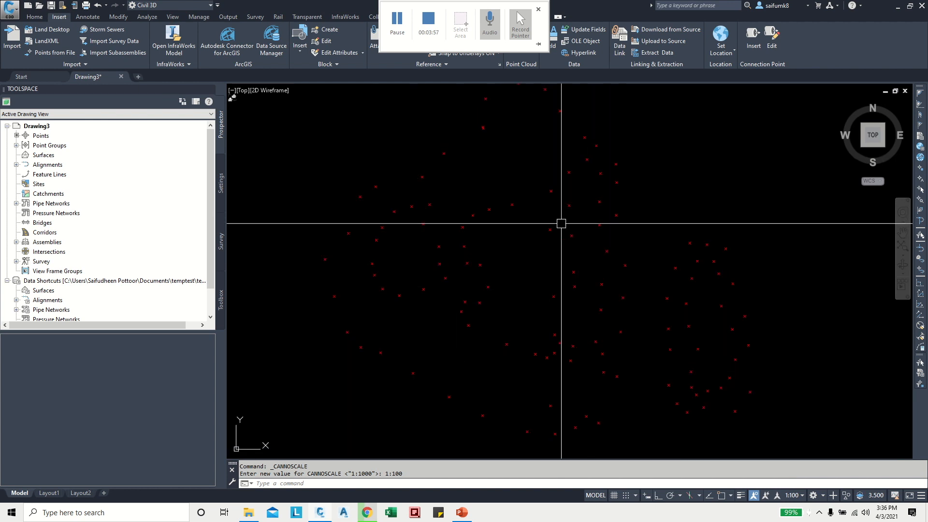
pyautogui.moveTo(539, 253); pyautogui.dragTo(516, 252, button='middle')
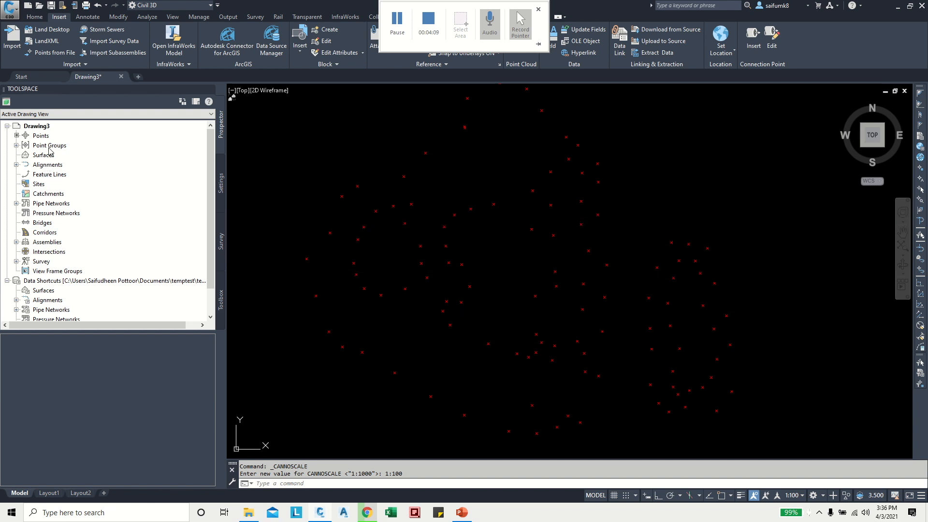
pyautogui.click(40, 137)
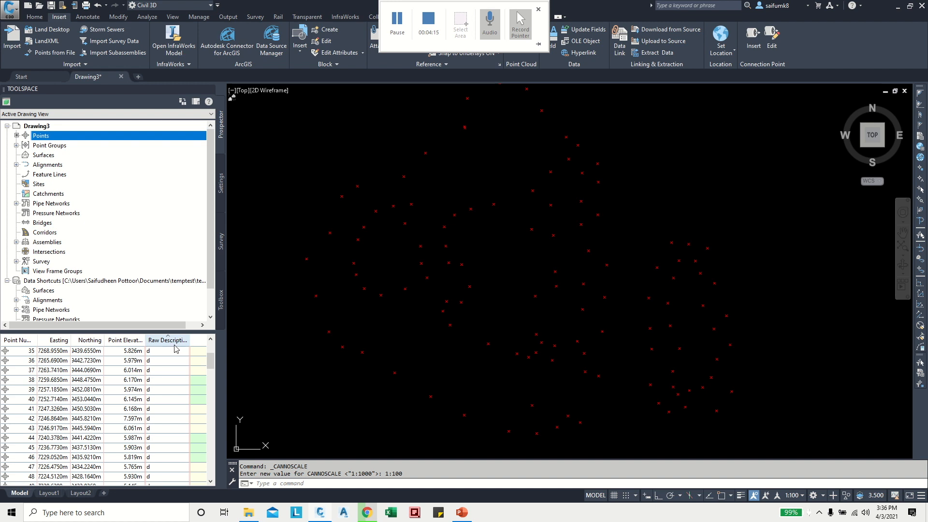
pyautogui.moveTo(210, 364); pyautogui.dragTo(218, 333)
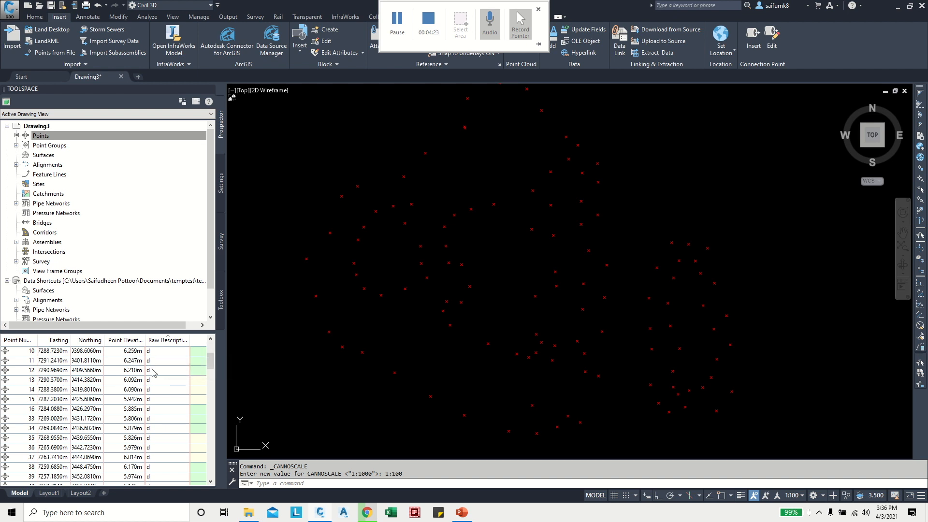
# Create a new point group named StockPile_Base(d).
pyautogui.click(46, 146)
pyautogui.click(17, 145)
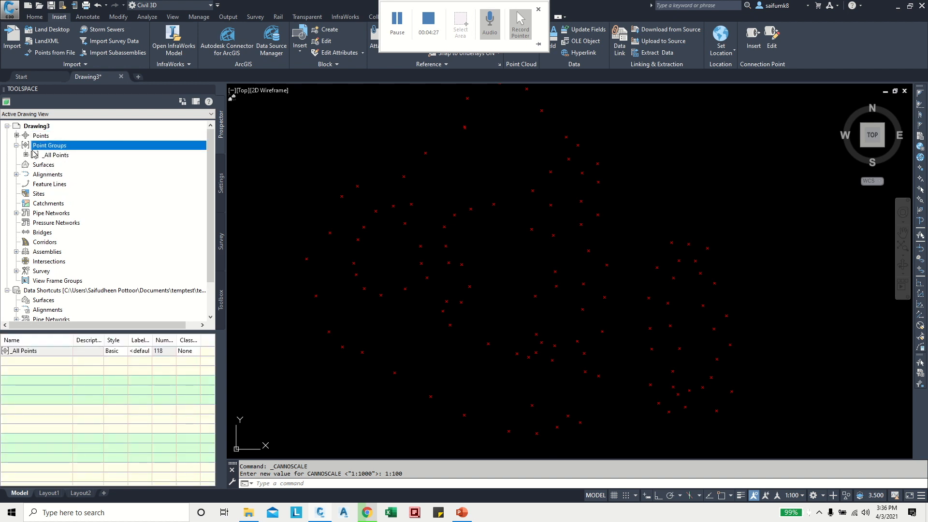
pyautogui.rightClick(52, 149)
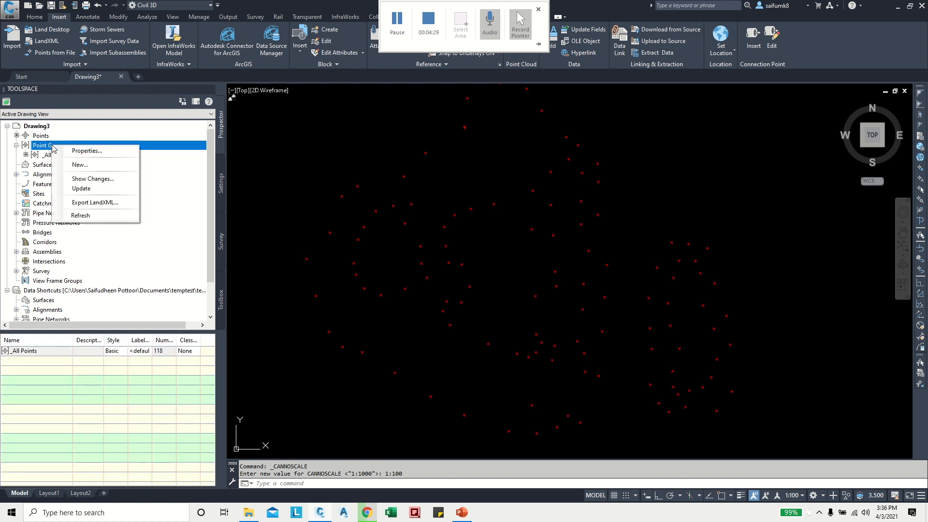
pyautogui.click(84, 165)
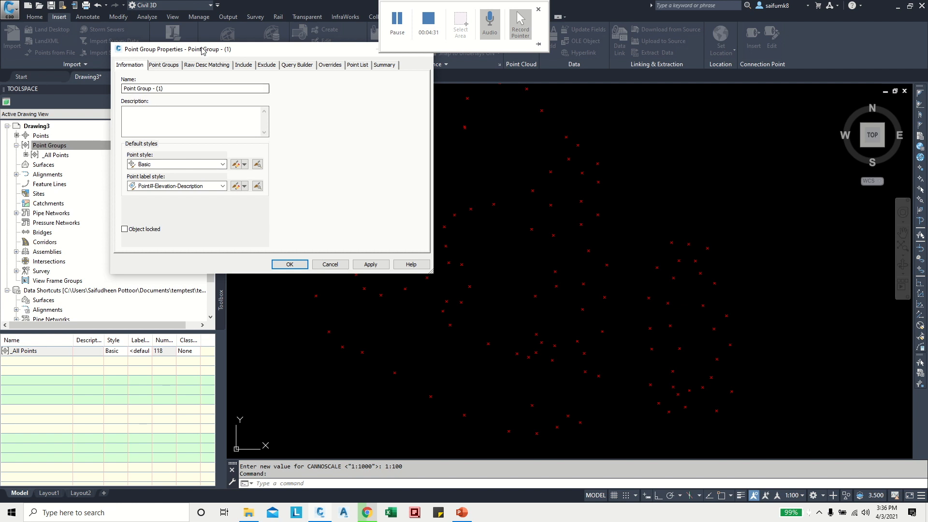
pyautogui.moveTo(487, 227); pyautogui.dragTo(354, 228)
pyautogui.write('StockPile_Base(d')
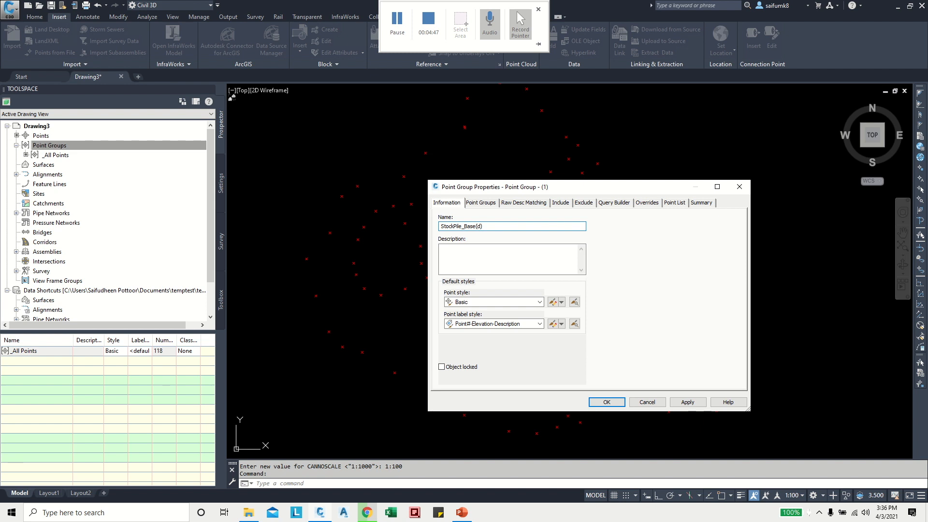
pyautogui.moveTo(497, 192); pyautogui.dragTo(367, 119)
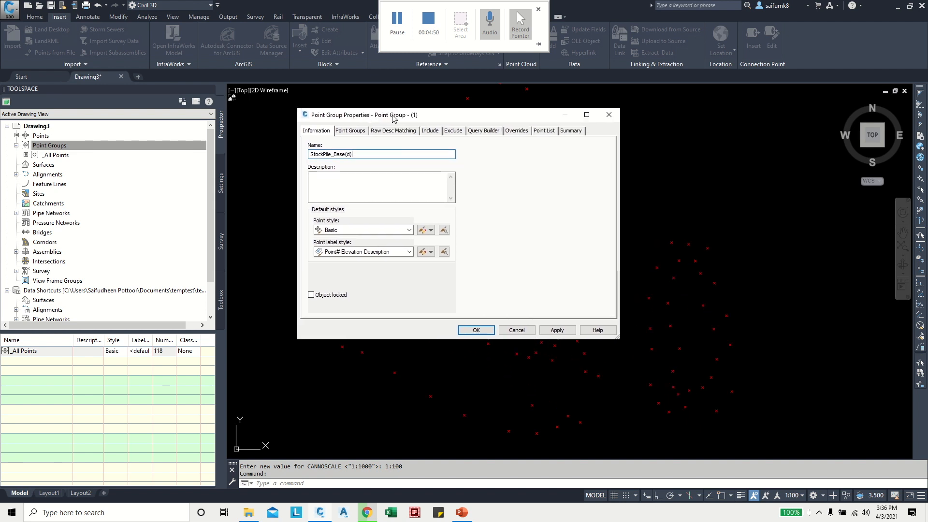
# Include in the new point group only the points with raw descriptions matching d.
pyautogui.click(424, 131)
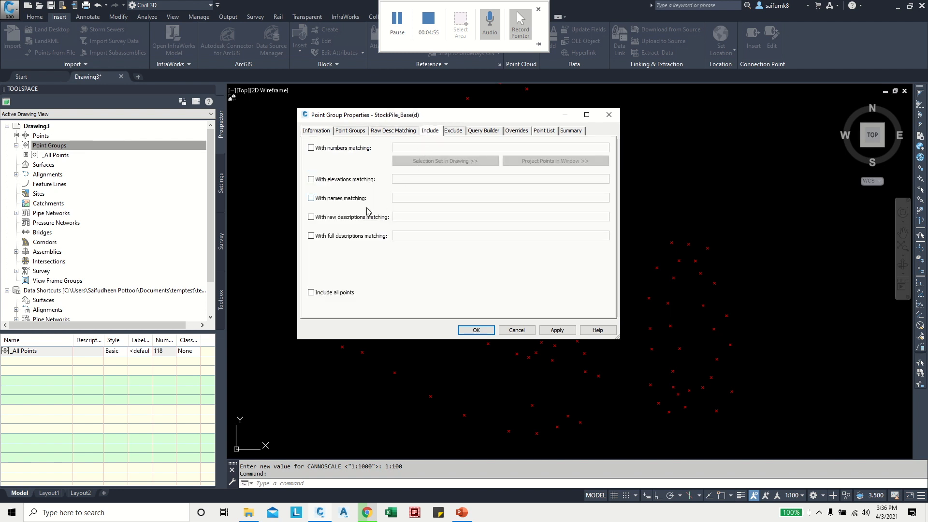
pyautogui.click(311, 217)
pyautogui.click(397, 215)
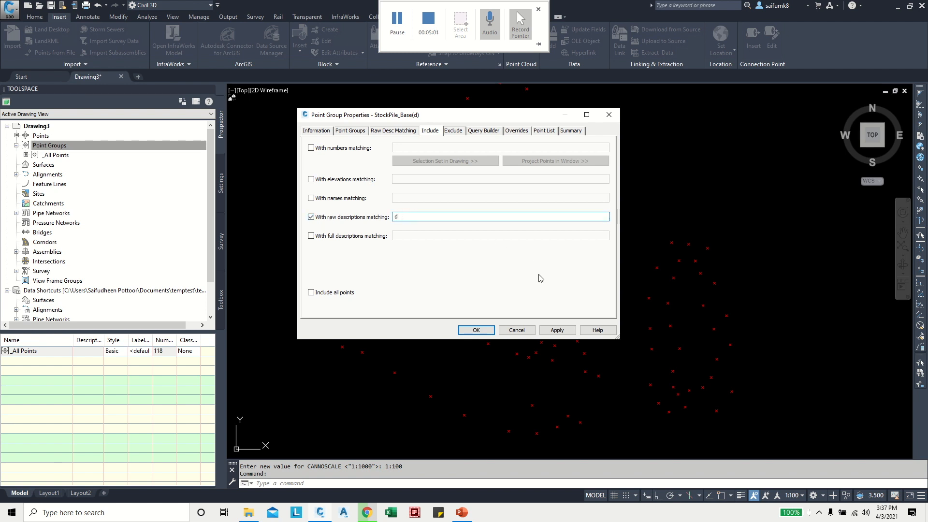
# Set the group's point label style to Point# and Description, and apply and accept the point group.
pyautogui.click(319, 135)
pyautogui.click(398, 251)
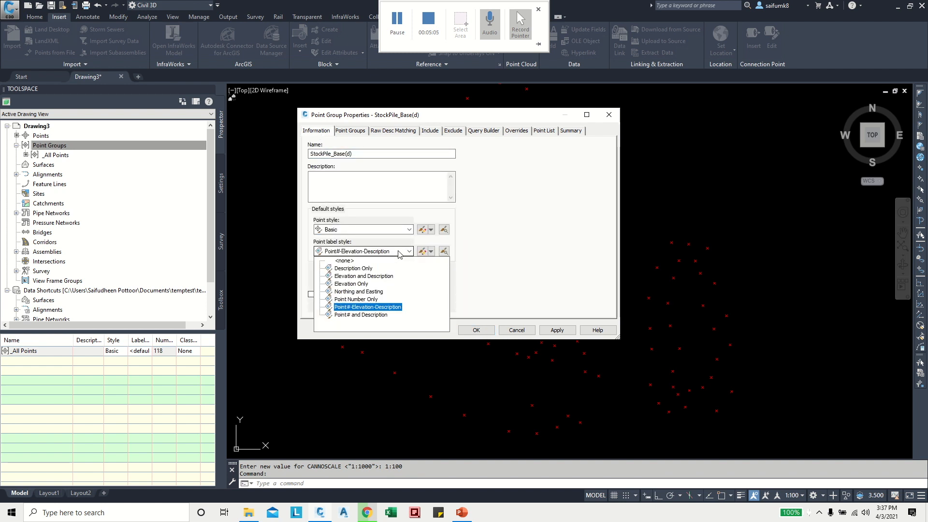
pyautogui.click(363, 315)
pyautogui.click(556, 330)
pyautogui.click(476, 330)
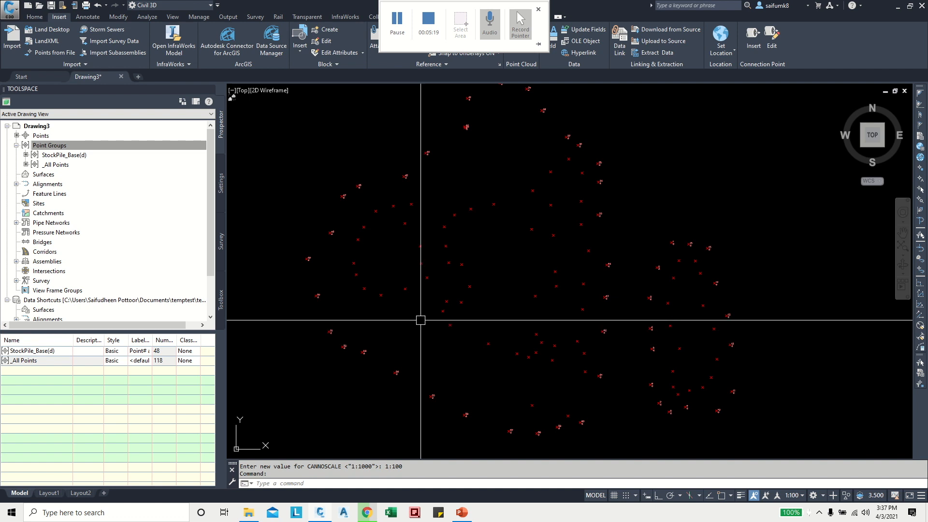
# Examine the number and description labels on the base points around both stockpiles in the drawing.
pyautogui.moveTo(439, 242); pyautogui.dragTo(429, 264, button='middle')
pyautogui.scroll(2, 414, 253)
pyautogui.scroll(-3, 370, 288)
pyautogui.scroll(6, 416, 300)
pyautogui.scroll(5, 435, 303)
pyautogui.scroll(-3, 459, 300)
pyautogui.scroll(-6, 477, 297)
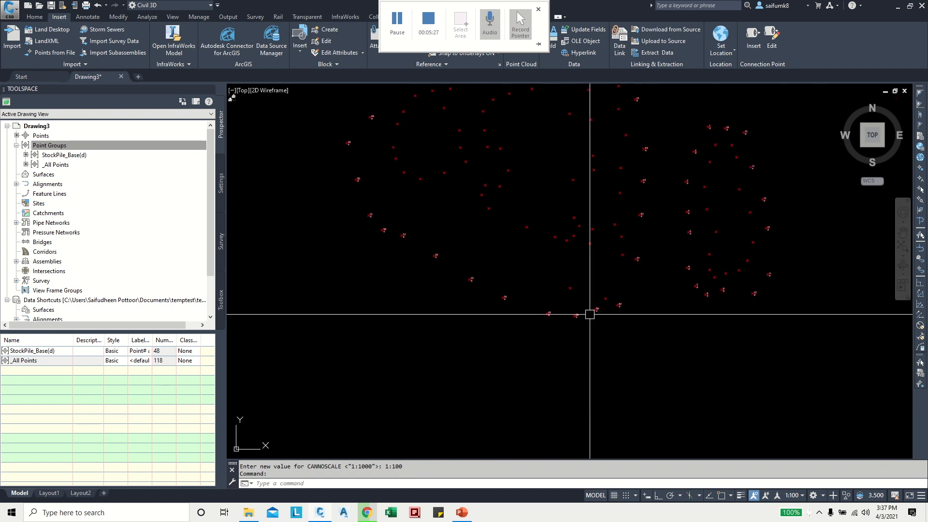
pyautogui.scroll(5, 615, 321)
pyautogui.scroll(3, 556, 355)
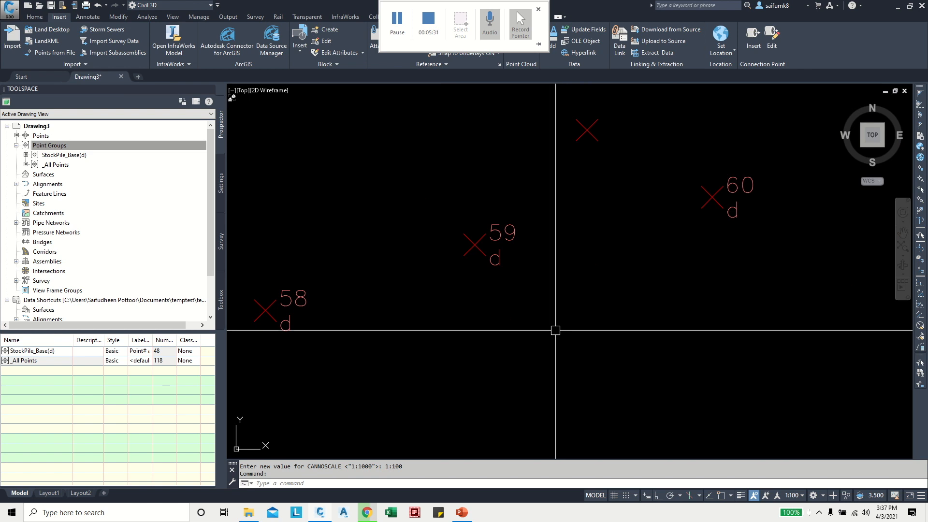
pyautogui.scroll(-6, 526, 342)
pyautogui.moveTo(559, 317); pyautogui.dragTo(510, 366, button='middle')
pyautogui.scroll(4, 535, 315)
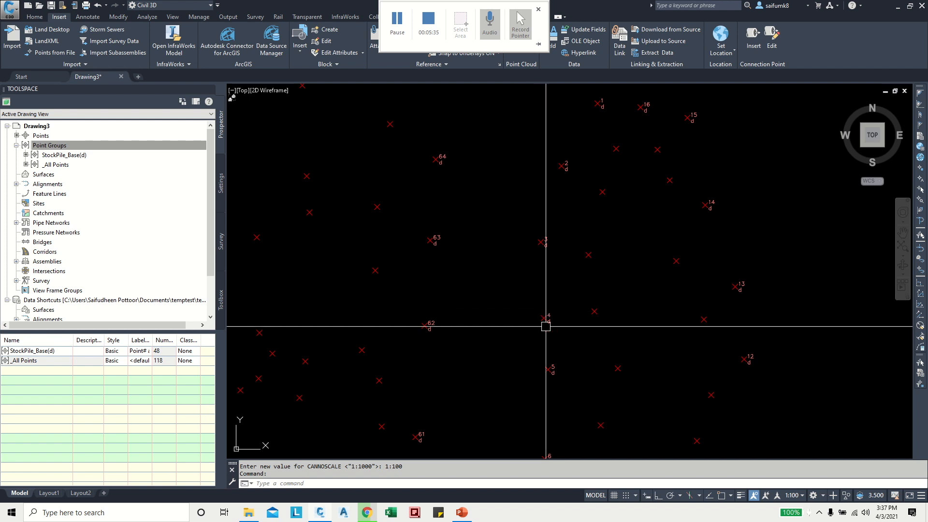
pyautogui.scroll(-5, 558, 176)
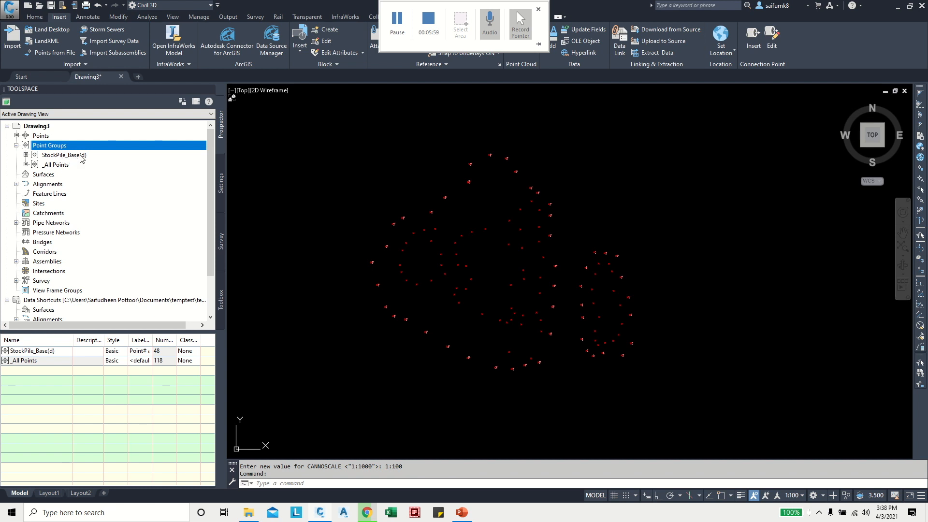
pyautogui.click(570, 224)
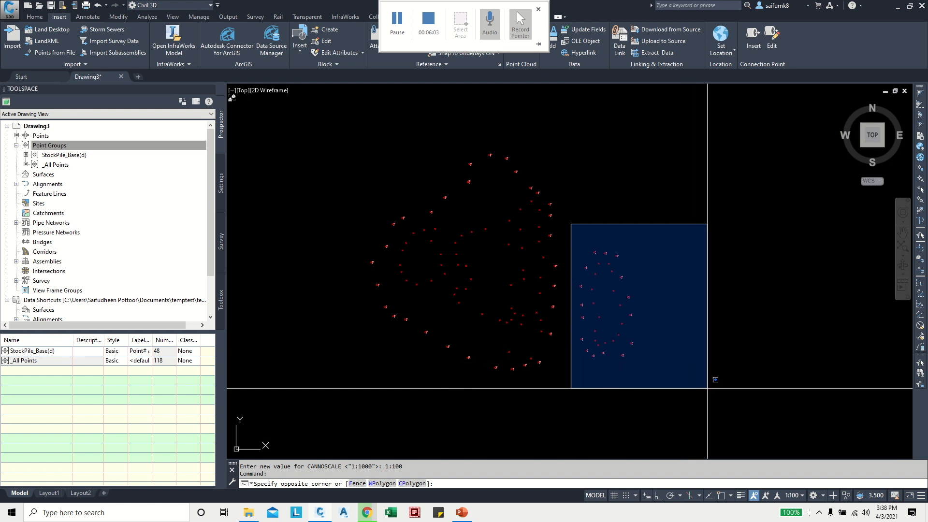
pyautogui.click(702, 214)
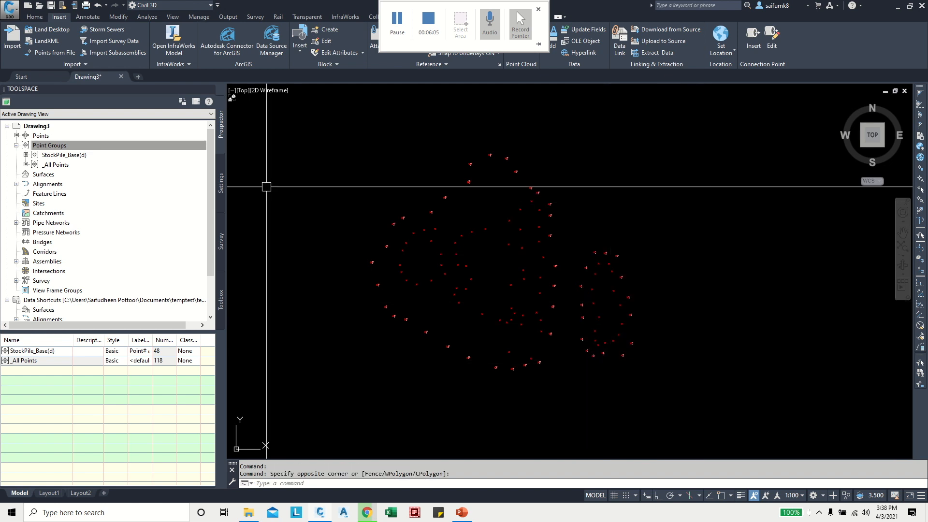
# Open the StockPile_Base(d) group's properties and enable excluding points by matching numbers.
pyautogui.click(67, 156)
pyautogui.rightClick(67, 160)
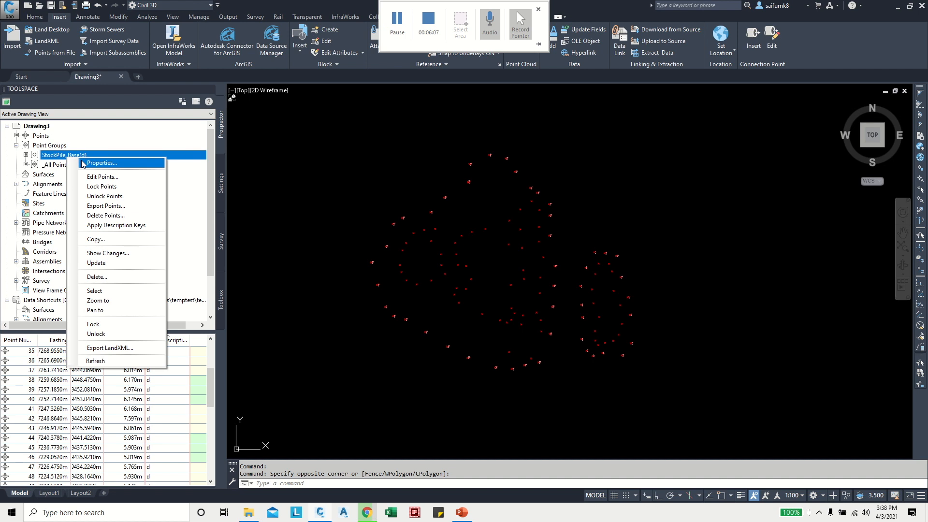
pyautogui.click(112, 163)
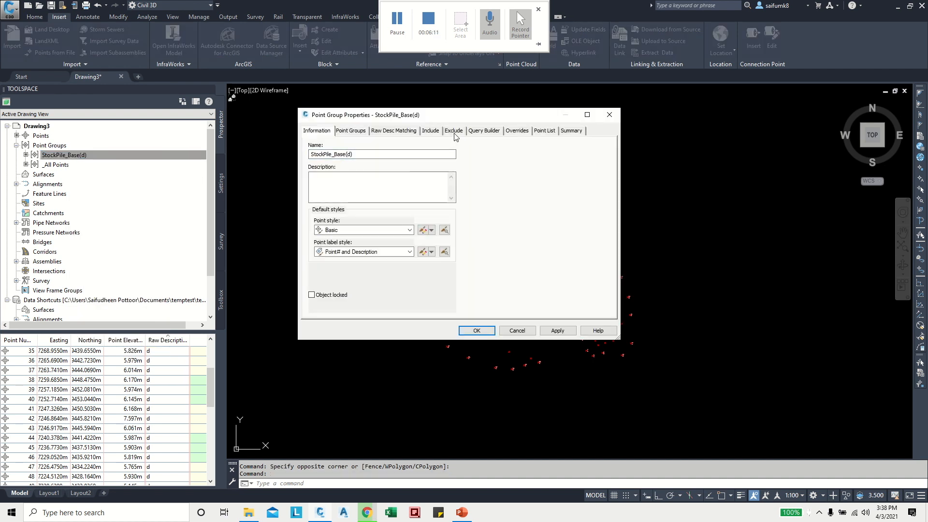
pyautogui.click(454, 131)
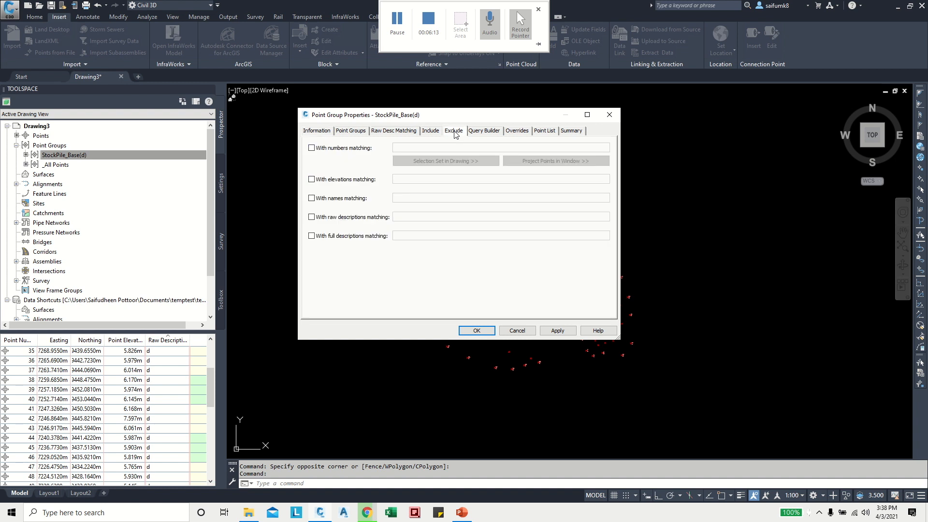
pyautogui.click(323, 151)
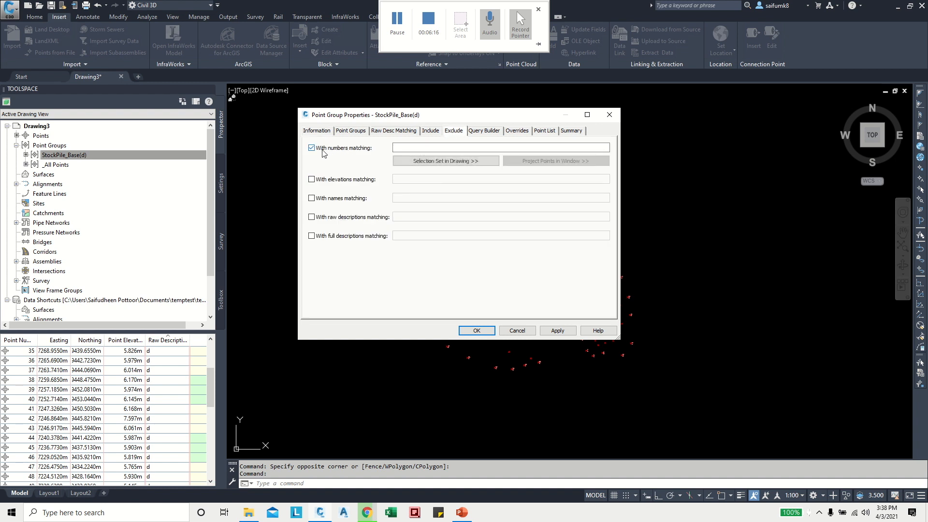
# Select all points of the smaller eastern stockpile in the drawing as the excluded numbers, 1-32.
pyautogui.click(435, 163)
pyautogui.click(570, 221)
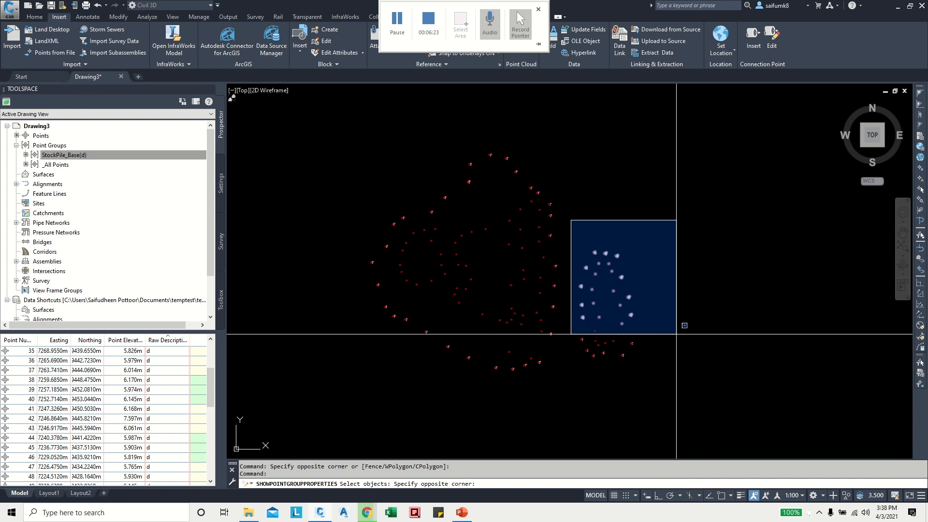
pyautogui.click(695, 372)
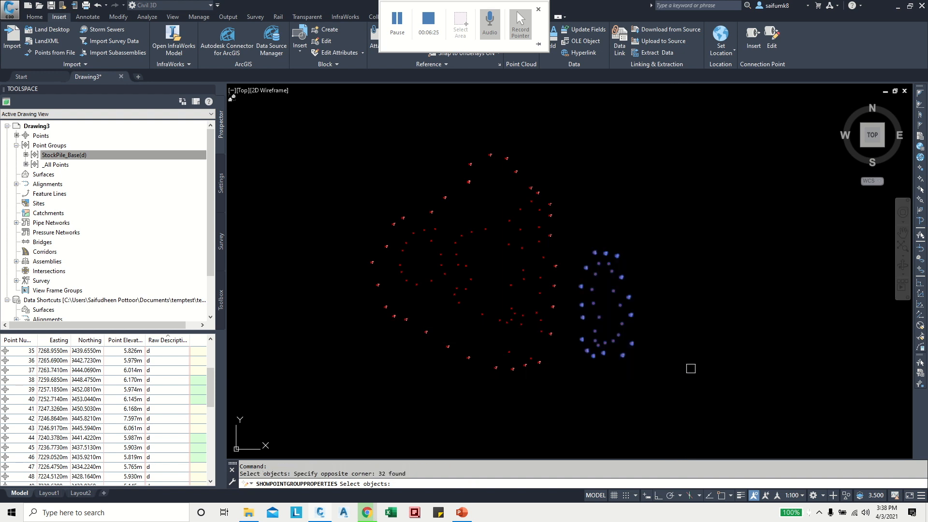
pyautogui.press('Return')
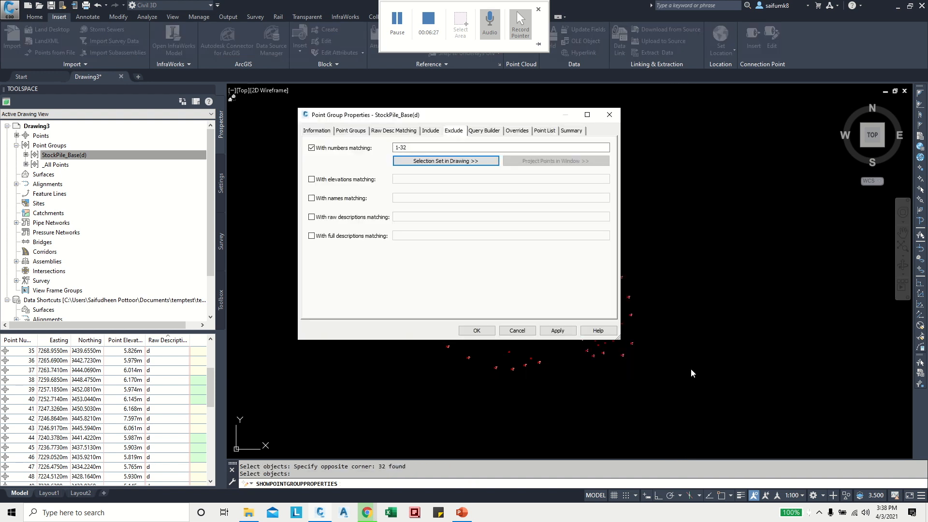
# Apply and accept the excluded point numbers for the StockPile_Base(d) group and check its listed points against the drawing.
pyautogui.click(557, 331)
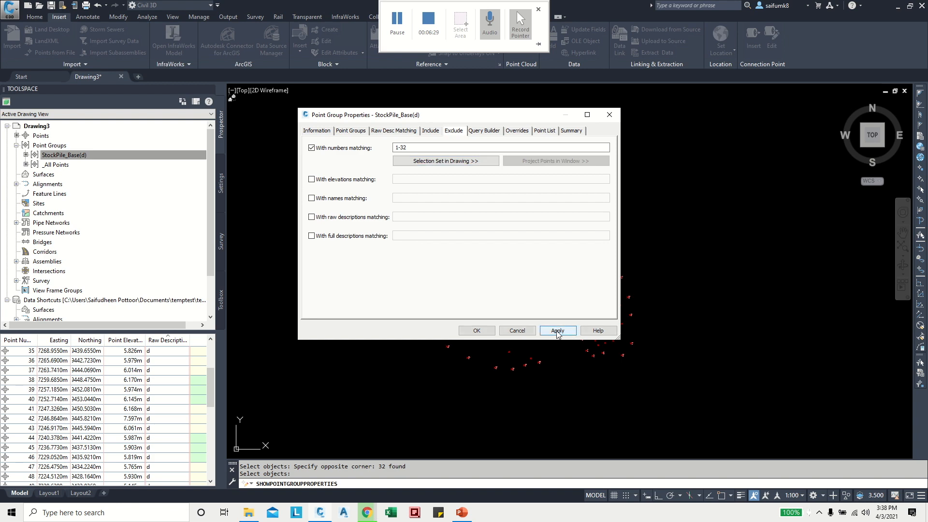
pyautogui.click(479, 331)
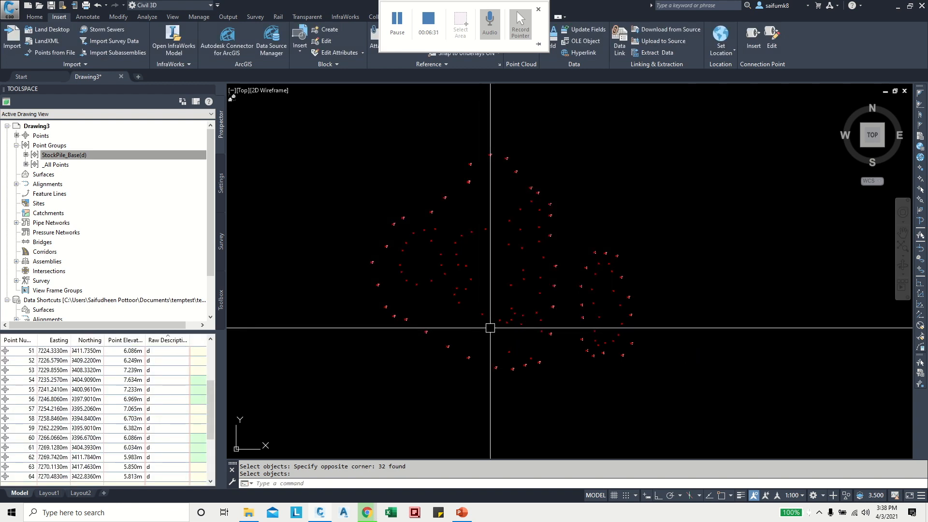
pyautogui.moveTo(215, 401)
pyautogui.mouseDown()
pyautogui.moveTo(215, 440)
pyautogui.moveTo(213, 364)
pyautogui.mouseUp()
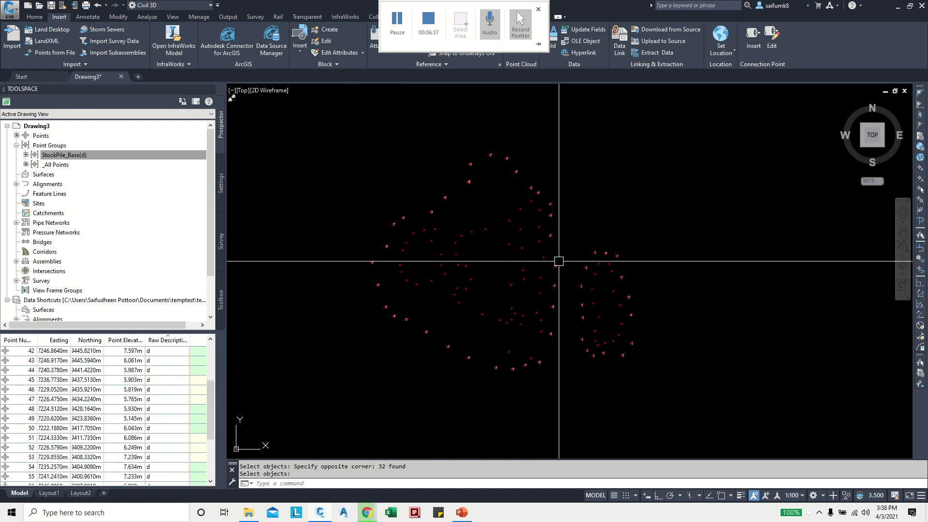
pyautogui.scroll(6, 381, 261)
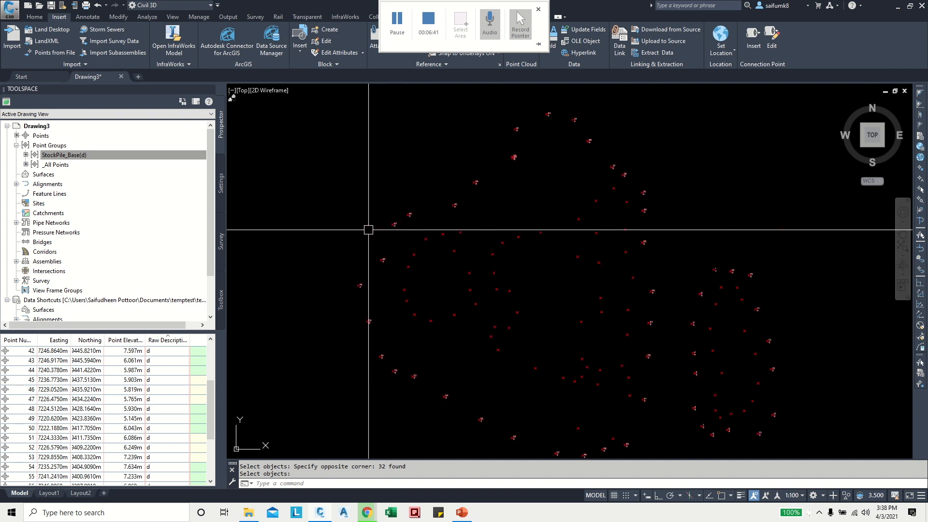
pyautogui.scroll(-5, 368, 229)
# Create a new TIN surface named Stockpile1_Base.
pyautogui.click(40, 174)
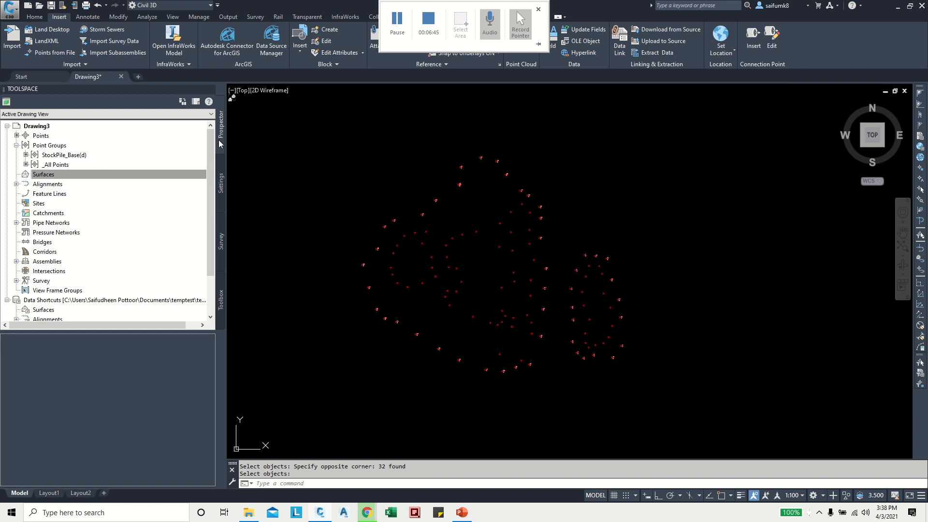
pyautogui.click(47, 176)
pyautogui.rightClick(48, 176)
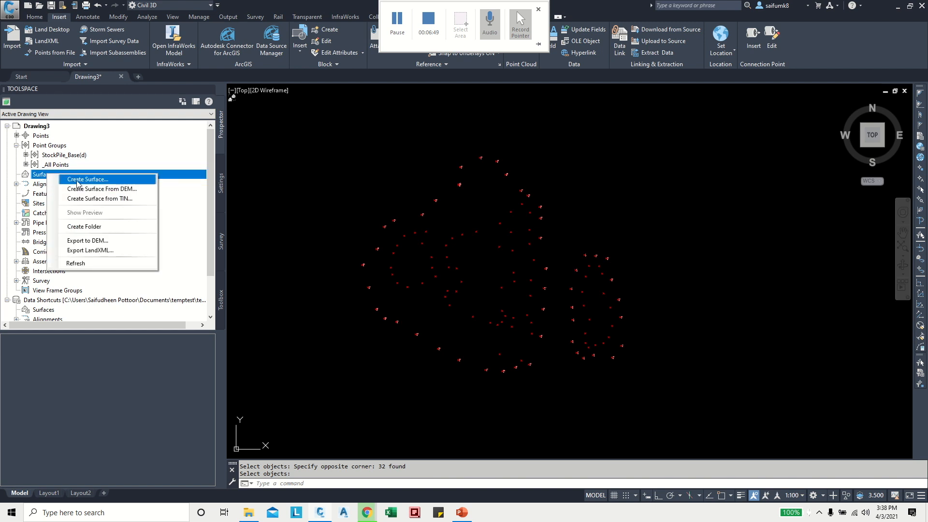
pyautogui.click(78, 180)
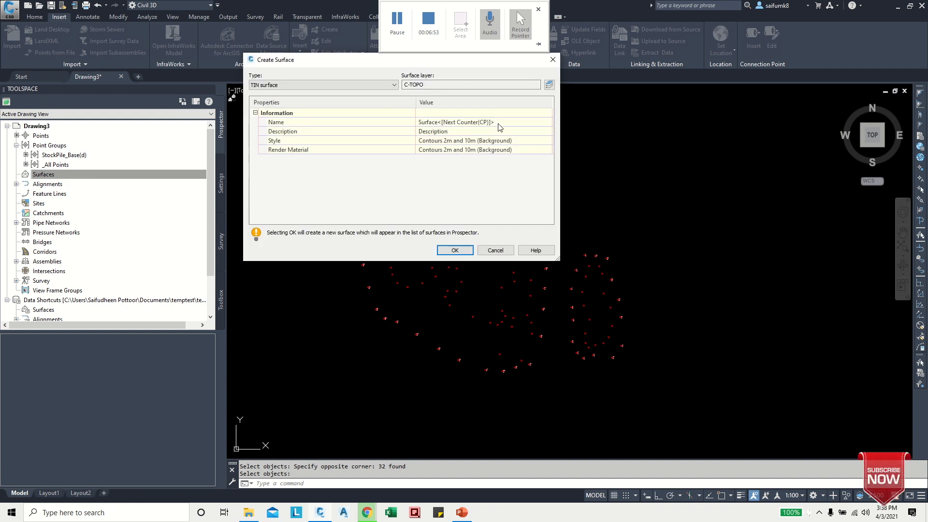
pyautogui.click(498, 123)
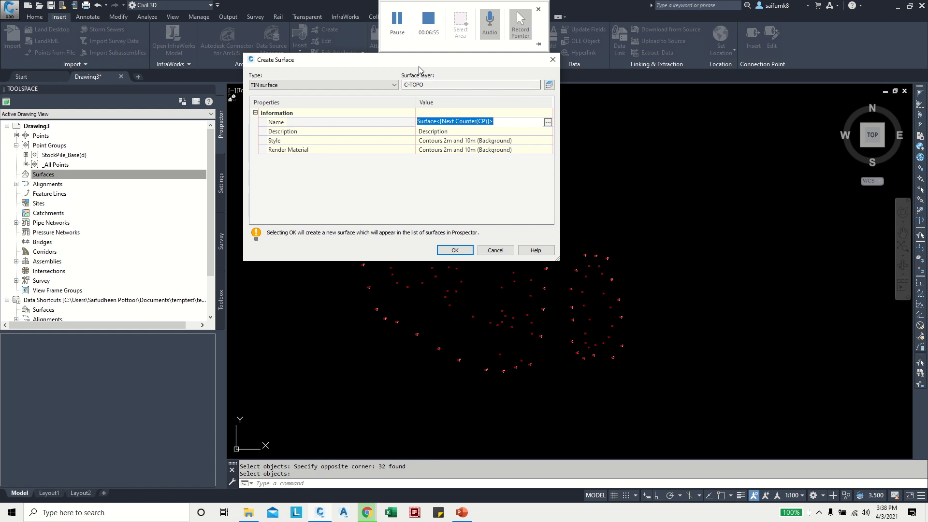
pyautogui.moveTo(419, 69); pyautogui.dragTo(414, 151)
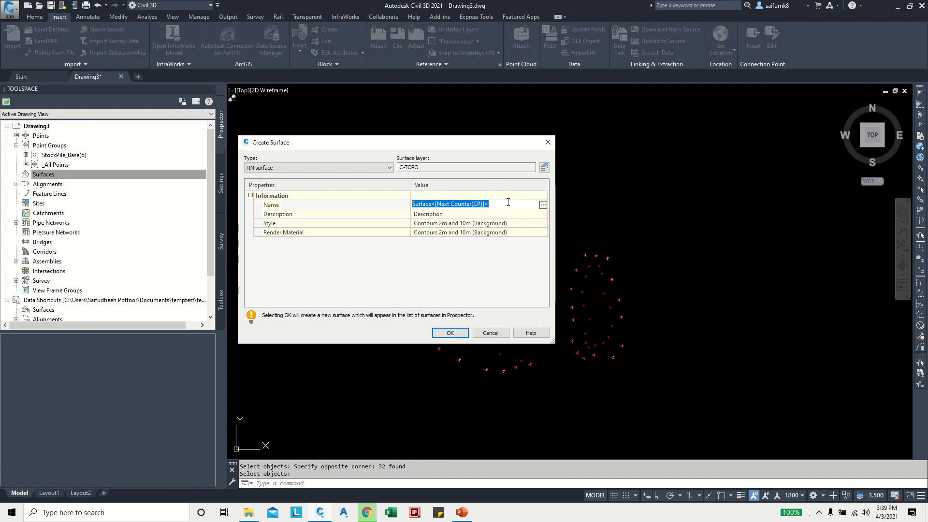
pyautogui.write('Stoc')
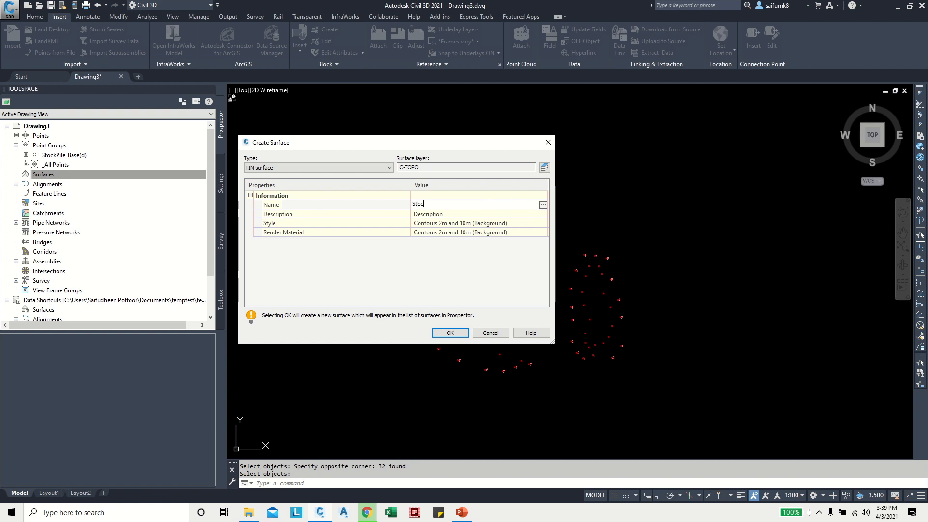
pyautogui.write('kpile')
pyautogui.click(450, 333)
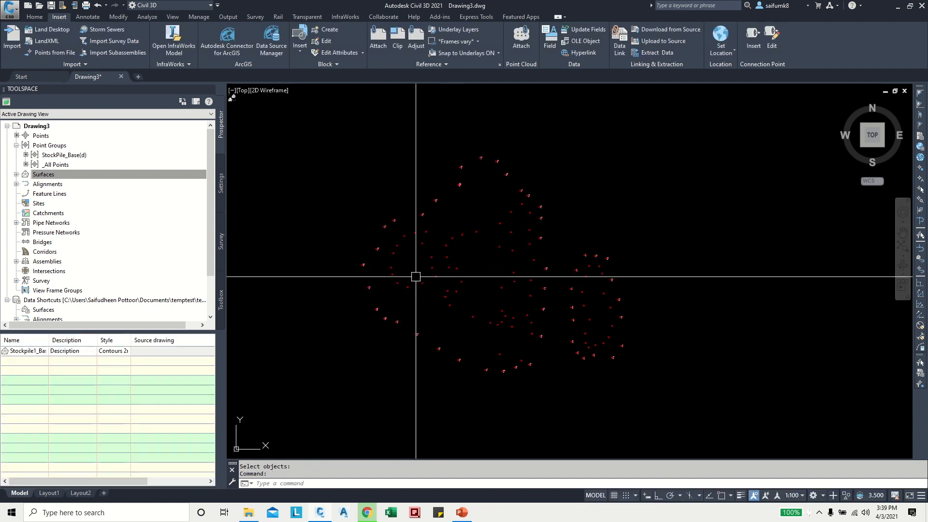
# Rename the StockPile_Base(d) point group as StockPile1_Base(d).
pyautogui.click(37, 174)
pyautogui.click(81, 157)
pyautogui.rightClick(81, 157)
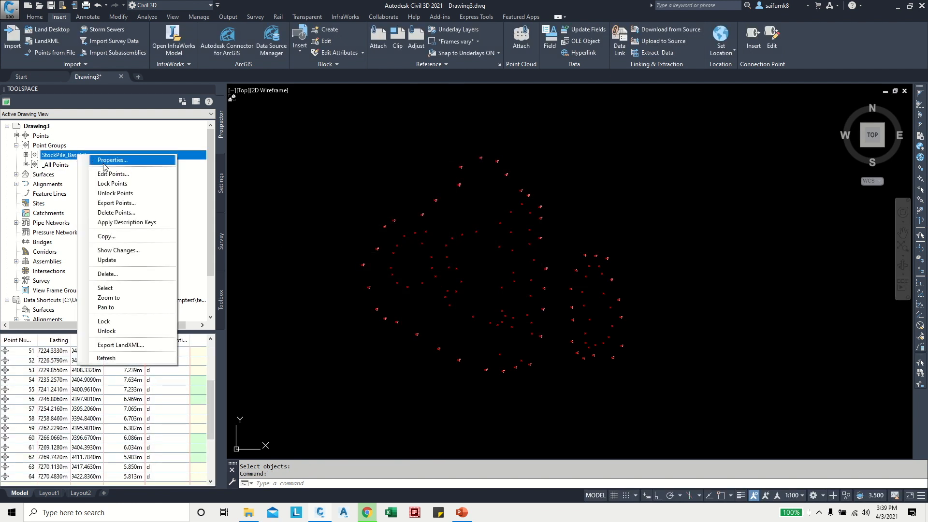
pyautogui.click(112, 156)
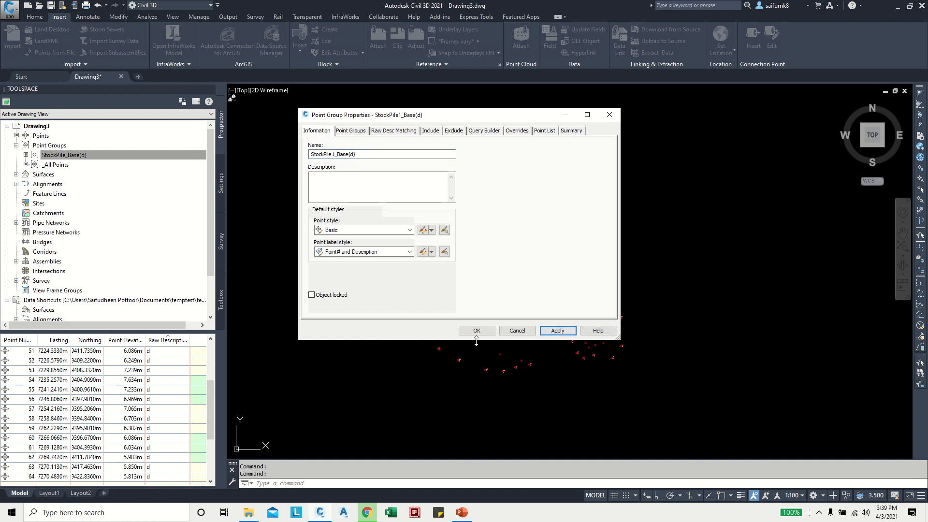
pyautogui.click(476, 331)
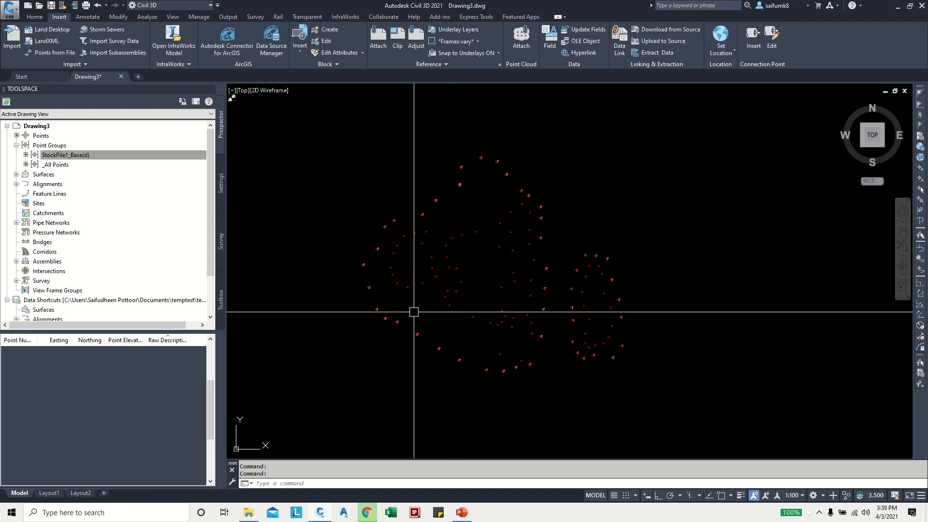
# Add the StockPile1_Base(d) point group to the Stockpile1_Base surface definition and apply it.
pyautogui.click(16, 174)
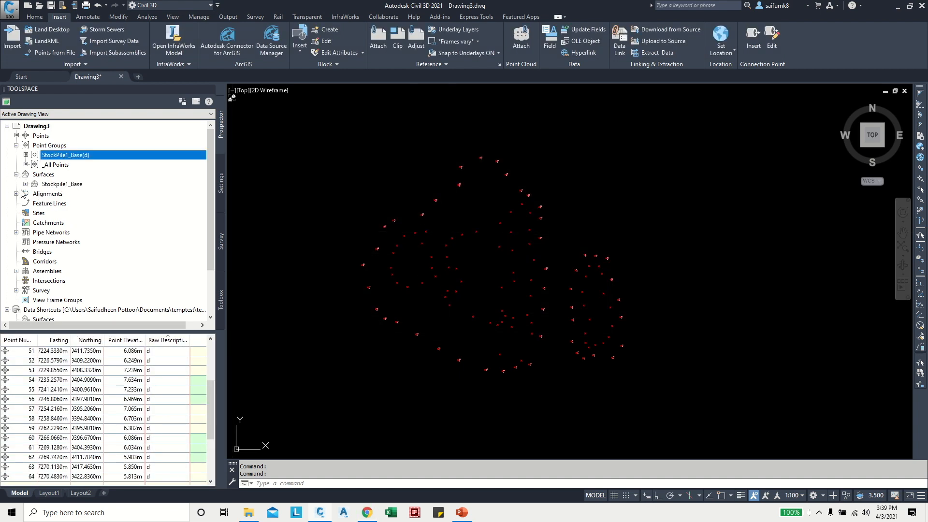
pyautogui.click(25, 184)
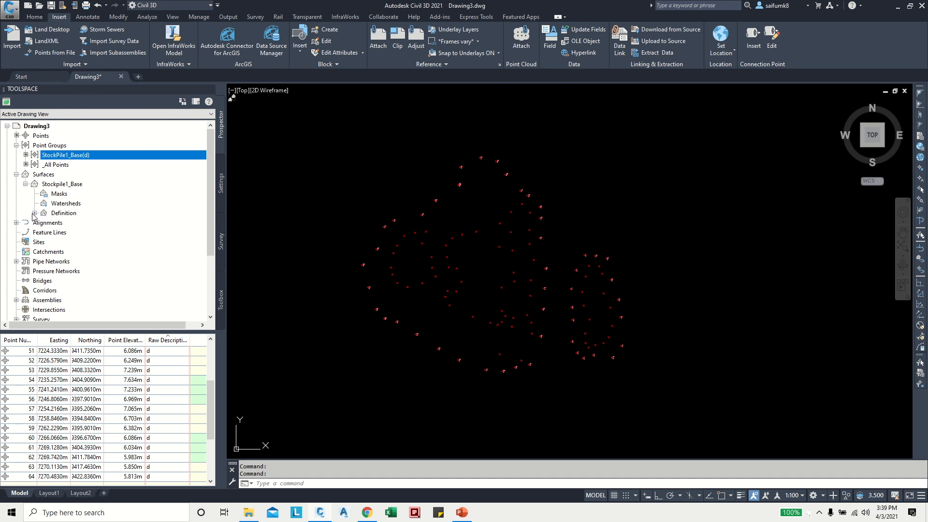
pyautogui.click(34, 213)
pyautogui.scroll(-1, 66, 281)
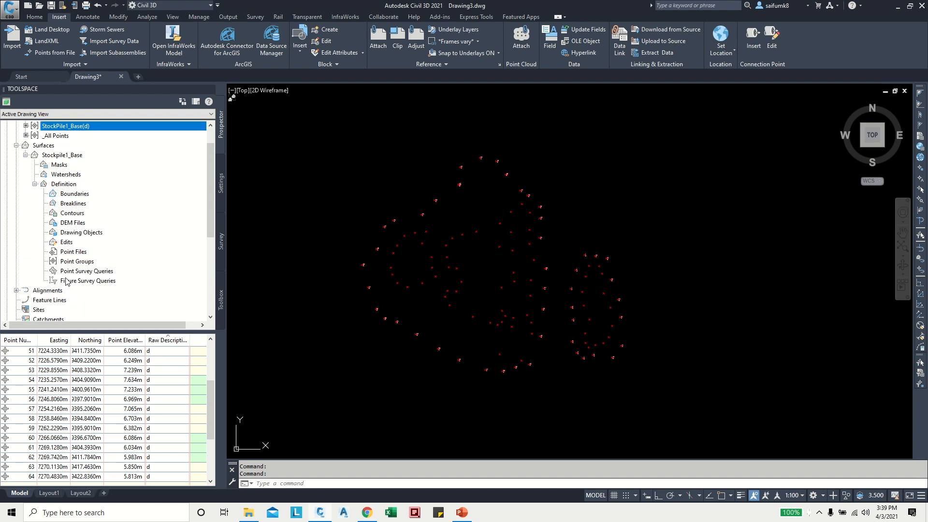
pyautogui.click(78, 263)
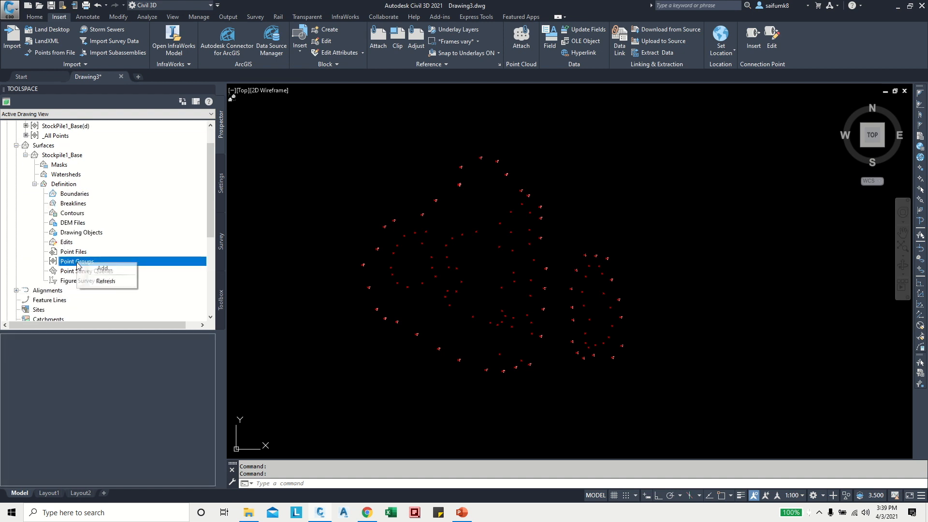
pyautogui.click(102, 269)
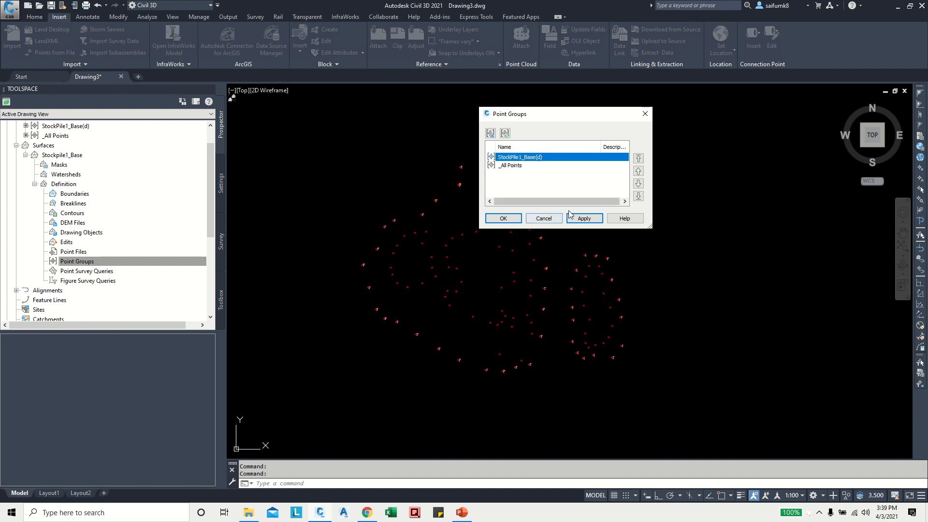
pyautogui.click(514, 221)
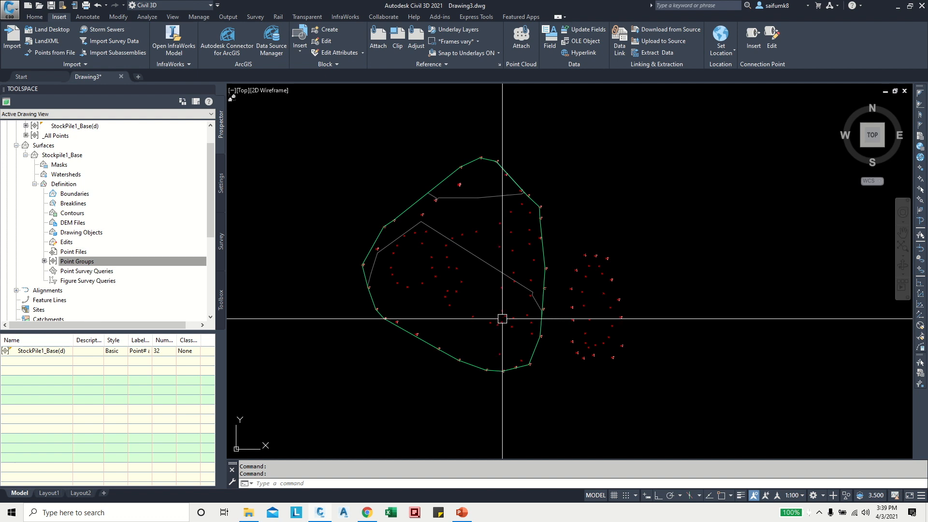
# Select the Stockpile1_Base surface and examine its contours and border around the northern base points.
pyautogui.scroll(4, 464, 197)
pyautogui.click(392, 170)
pyautogui.scroll(-4, 473, 186)
pyautogui.scroll(3, 464, 266)
pyautogui.scroll(3, 474, 154)
pyautogui.scroll(3, 483, 290)
pyautogui.scroll(-3, 532, 276)
pyautogui.scroll(3, 506, 294)
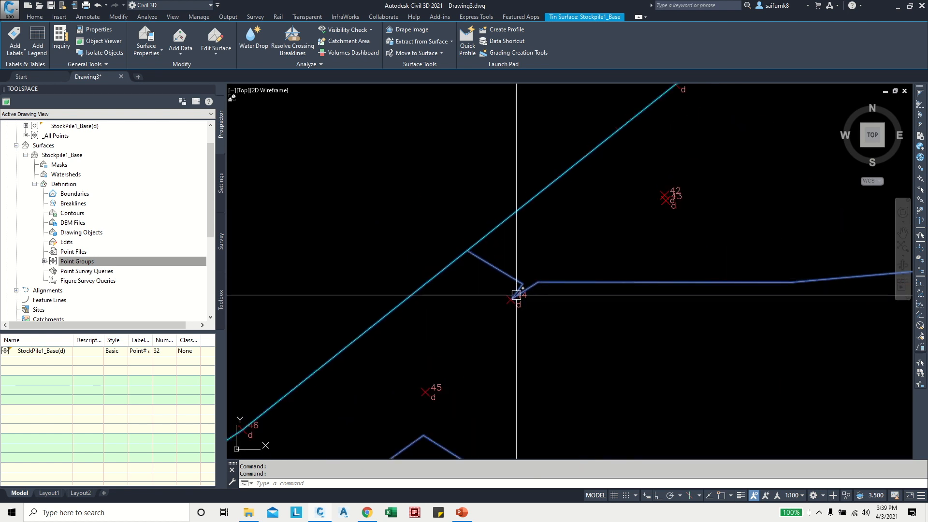
pyautogui.scroll(-2, 483, 275)
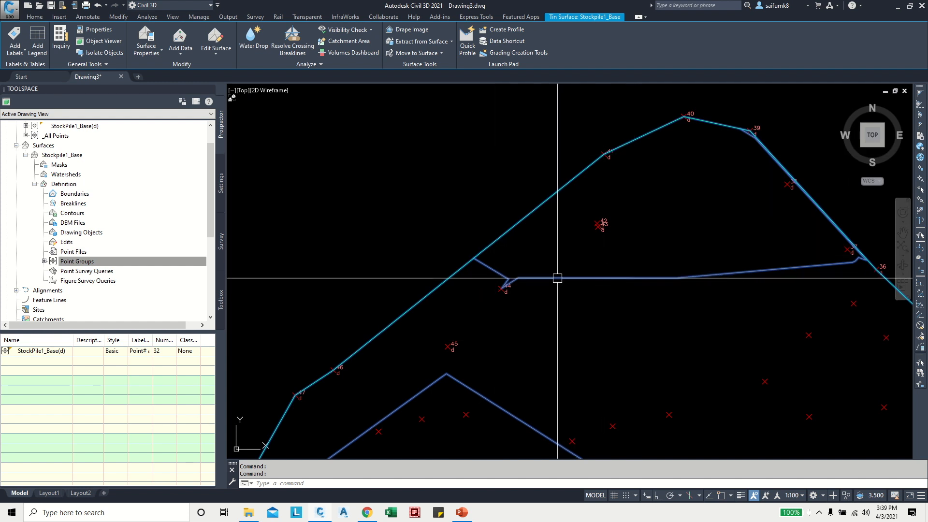
pyautogui.scroll(-4, 559, 273)
# Edit the selected surface's style to make the Triangles component visible in plan view.
pyautogui.rightClick(518, 235)
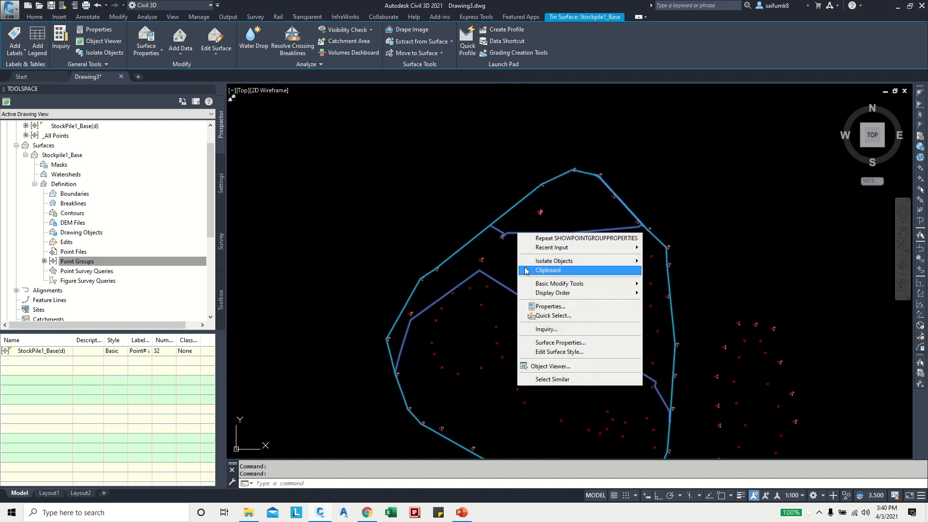
pyautogui.click(559, 352)
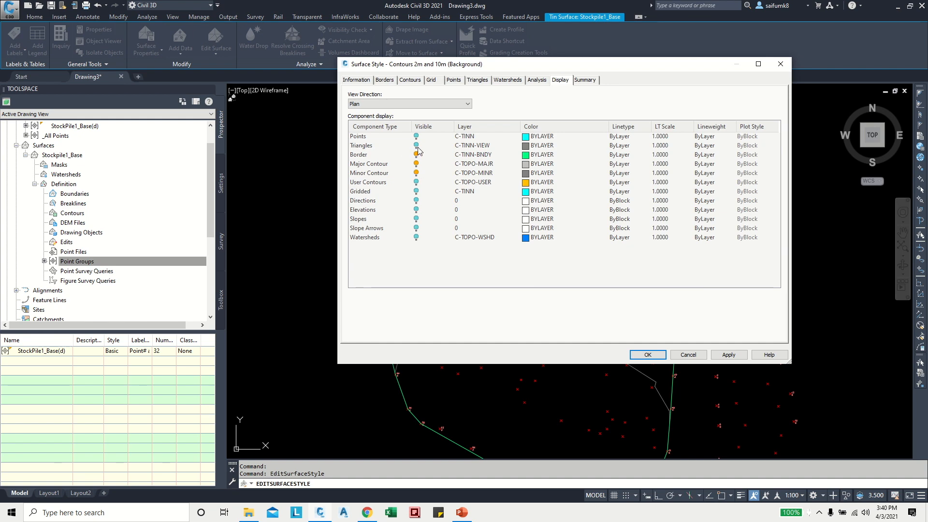
pyautogui.click(648, 354)
pyautogui.scroll(5, 477, 259)
pyautogui.scroll(2, 492, 270)
pyautogui.click(519, 289)
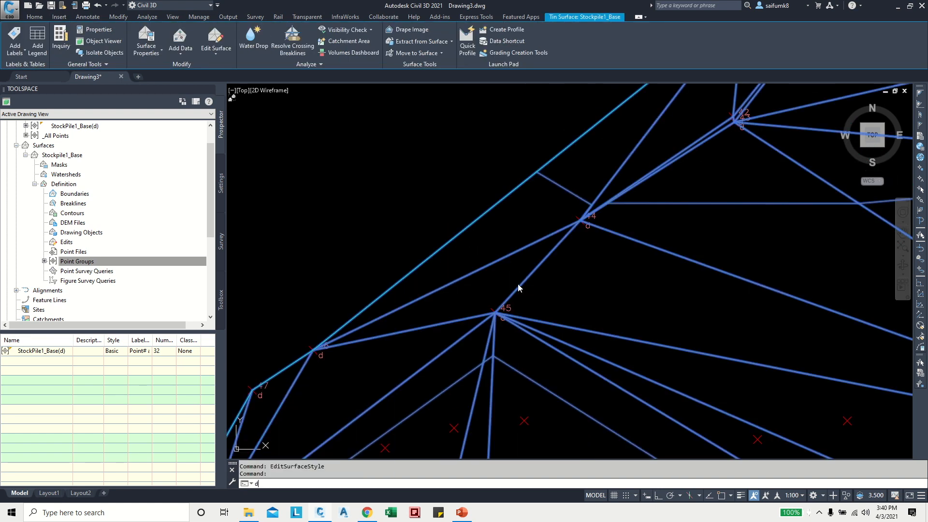
pyautogui.press('Return')
pyautogui.click(522, 328)
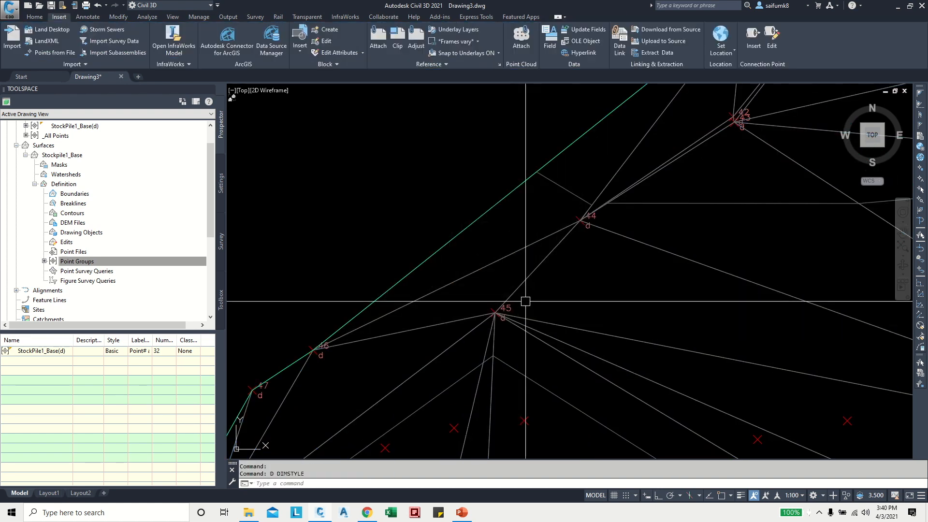
# Examine the triangle edges and outer border along the northern side of the base surface, from point 46 past point 41 to the northeastern points.
pyautogui.moveTo(510, 283); pyautogui.dragTo(516, 321, button='middle')
pyautogui.scroll(-2, 623, 244)
pyautogui.moveTo(624, 243)
pyautogui.mouseDown(button='middle')
pyautogui.moveTo(568, 292)
pyautogui.moveTo(551, 273)
pyautogui.mouseUp(button='middle')
pyautogui.press('Escape')
pyautogui.scroll(2, 452, 339)
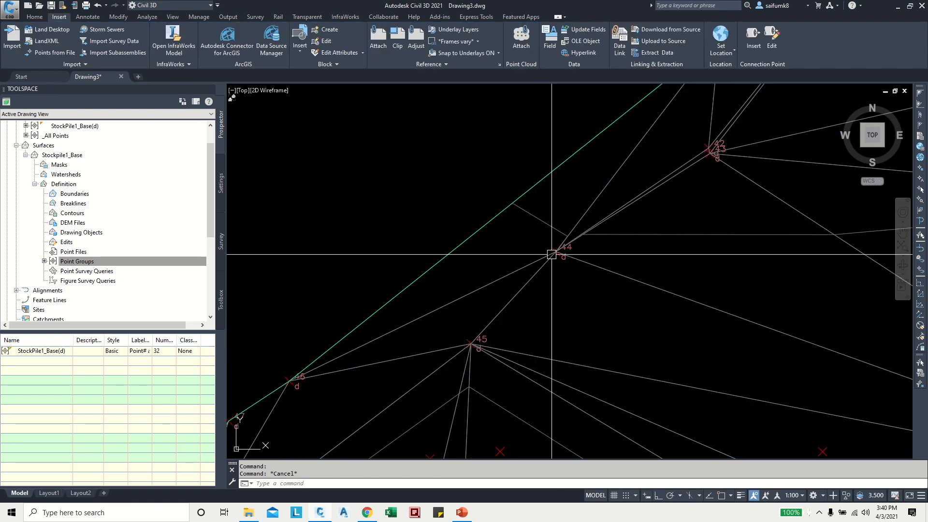
pyautogui.moveTo(642, 151); pyautogui.dragTo(564, 214, button='middle')
pyautogui.scroll(-2, 565, 214)
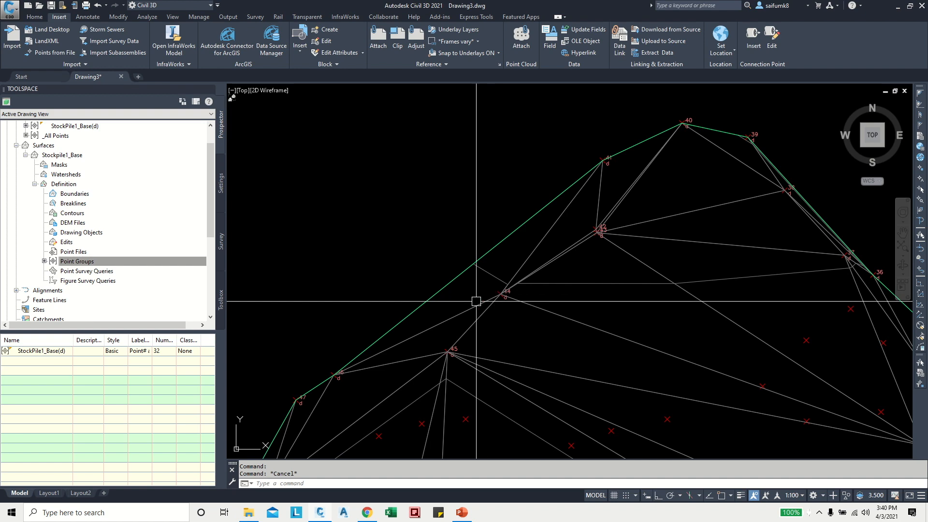
pyautogui.moveTo(476, 303); pyautogui.dragTo(505, 269, button='middle')
pyautogui.scroll(8, 367, 341)
pyautogui.scroll(2, 367, 343)
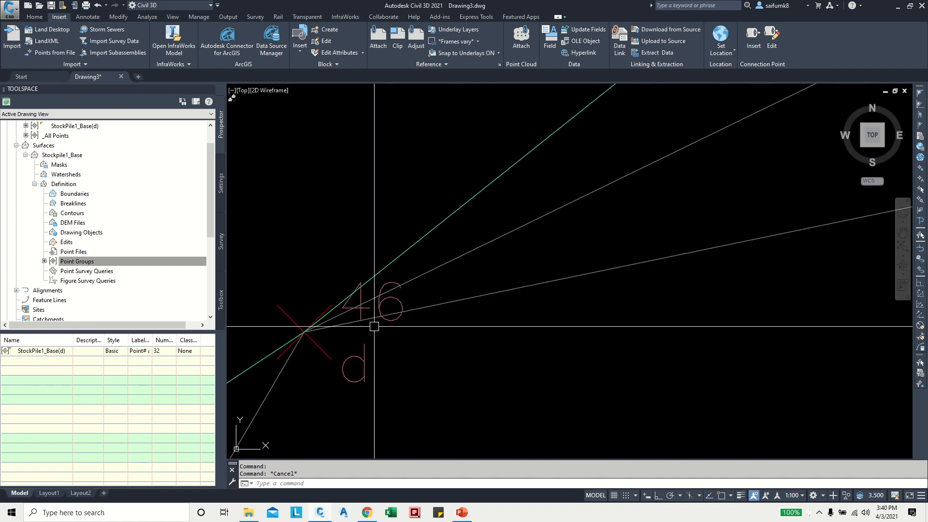
pyautogui.scroll(-10, 377, 318)
pyautogui.moveTo(479, 184); pyautogui.dragTo(419, 292, button='middle')
pyautogui.scroll(10, 580, 195)
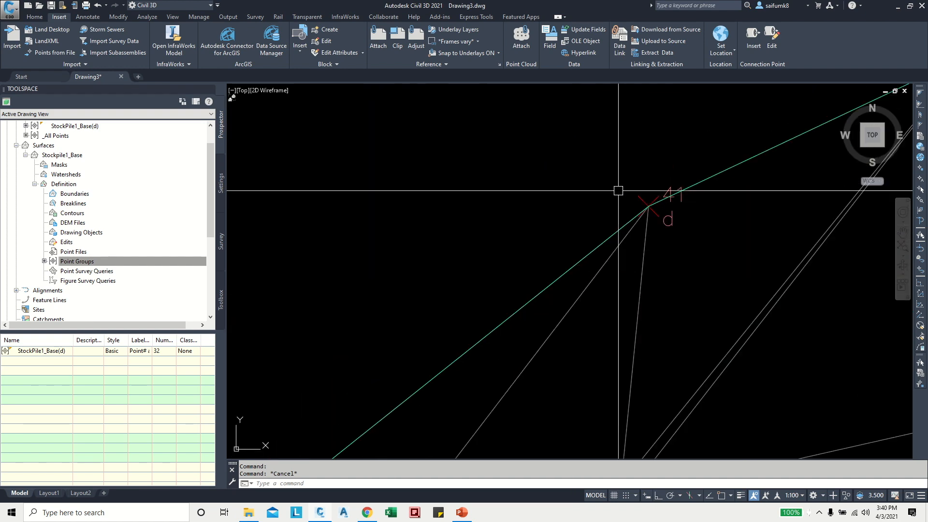
pyautogui.scroll(-10, 695, 190)
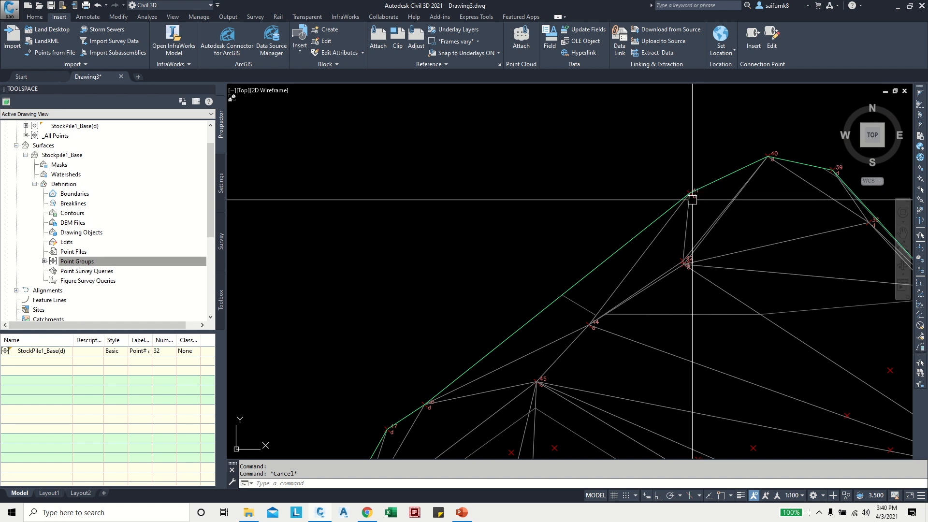
pyautogui.scroll(-2, 505, 360)
pyautogui.moveTo(500, 364); pyautogui.dragTo(487, 324, button='middle')
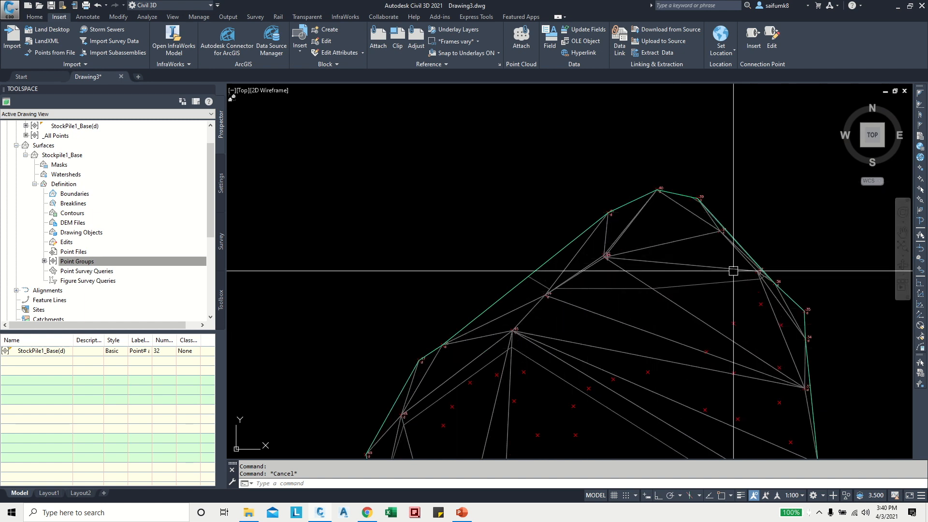
pyautogui.scroll(-2, 667, 321)
pyautogui.moveTo(667, 321)
pyautogui.mouseDown(button='middle')
pyautogui.moveTo(543, 206)
pyautogui.moveTo(559, 265)
pyautogui.mouseUp(button='middle')
pyautogui.scroll(2, 521, 230)
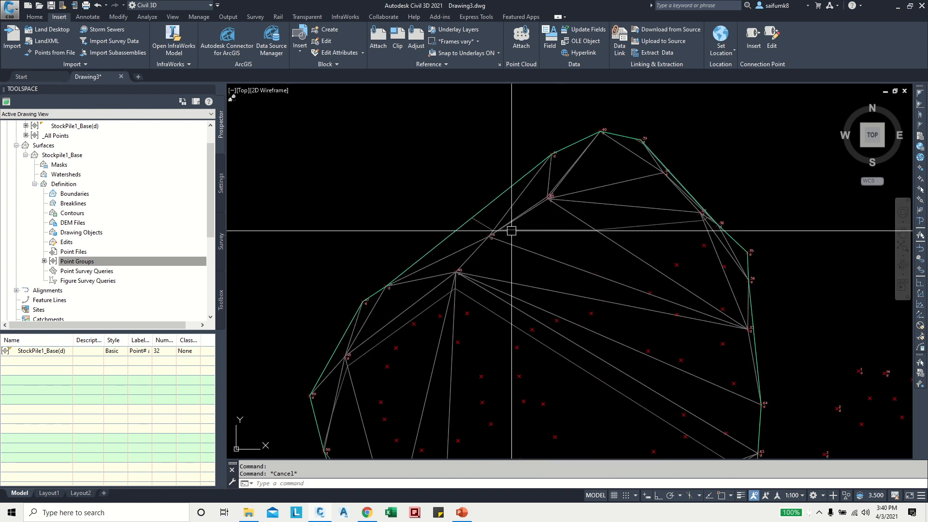
# Select the Stockpile1_Base surface and inspect its border triangles from the northern edge down to the southeastern corner.
pyautogui.click(500, 207)
pyautogui.click(214, 55)
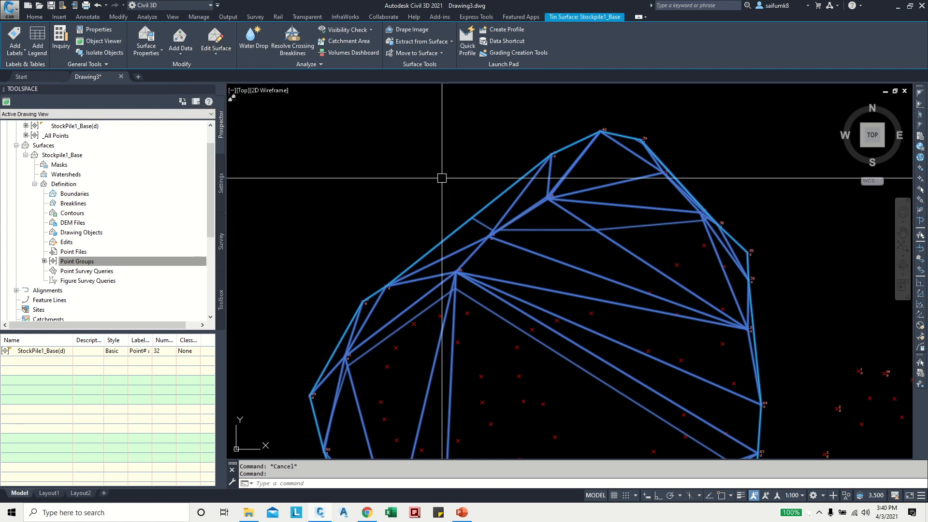
pyautogui.scroll(5, 453, 230)
pyautogui.scroll(-5, 435, 285)
pyautogui.scroll(6, 529, 276)
pyautogui.scroll(-5, 553, 290)
pyautogui.moveTo(543, 301); pyautogui.dragTo(505, 151, button='middle')
pyautogui.moveTo(538, 328); pyautogui.dragTo(579, 175, button='middle')
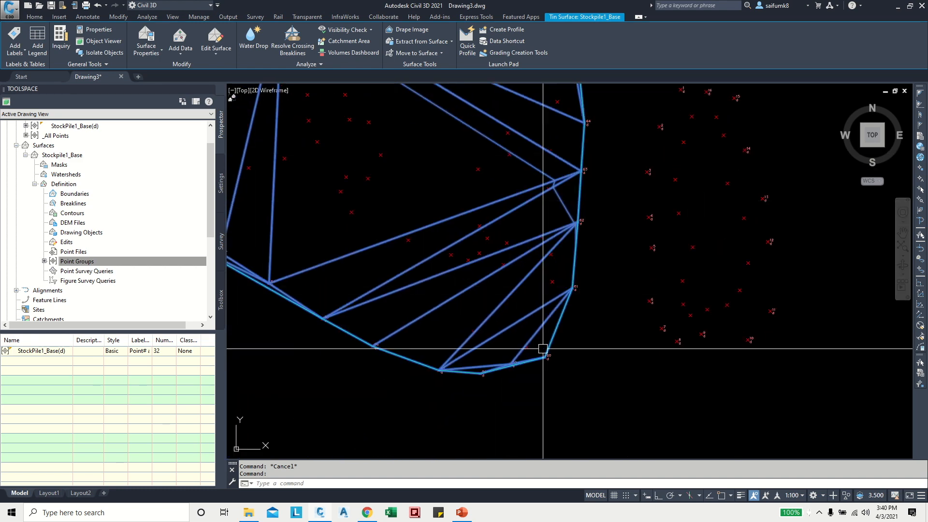
# Clear the surface selection and examine how the border runs along the northern base points, from 41 past 40 and 39 to 36.
pyautogui.scroll(4, 522, 365)
pyautogui.scroll(-8, 555, 324)
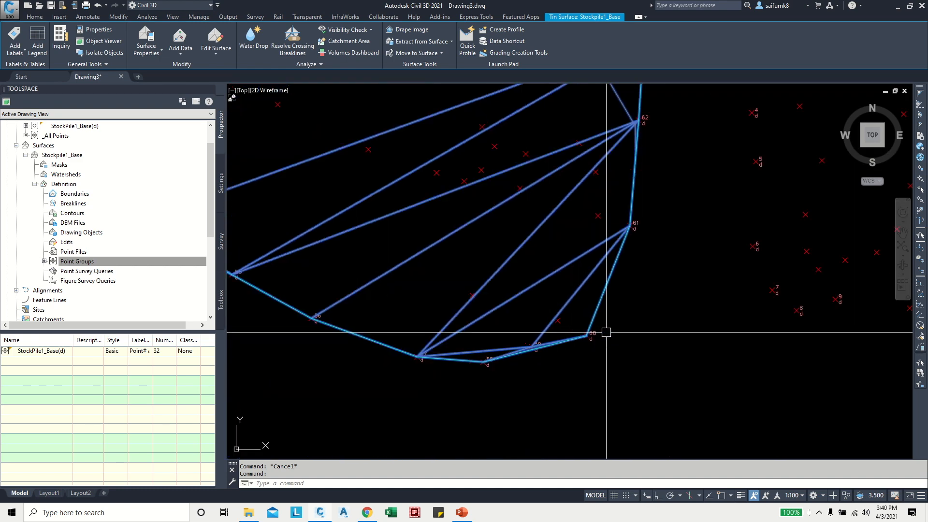
pyautogui.press('Escape')
pyautogui.scroll(8, 377, 289)
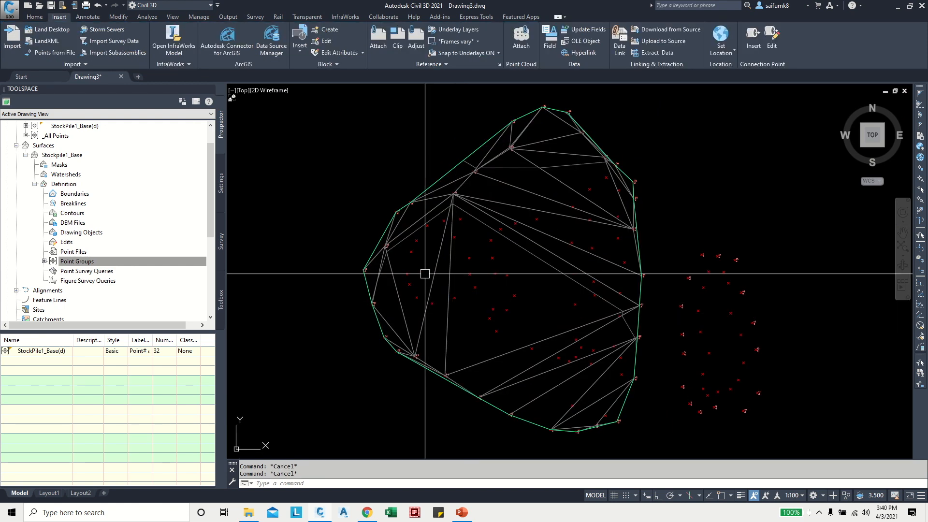
pyautogui.moveTo(433, 168)
pyautogui.mouseDown(button='middle')
pyautogui.moveTo(399, 263)
pyautogui.moveTo(392, 349)
pyautogui.mouseUp(button='middle')
pyautogui.moveTo(488, 217); pyautogui.dragTo(367, 424, button='middle')
pyautogui.scroll(-2, 640, 207)
pyautogui.moveTo(639, 206)
pyautogui.mouseDown(button='middle')
pyautogui.moveTo(516, 277)
pyautogui.moveTo(415, 311)
pyautogui.mouseUp(button='middle')
pyautogui.scroll(4, 493, 258)
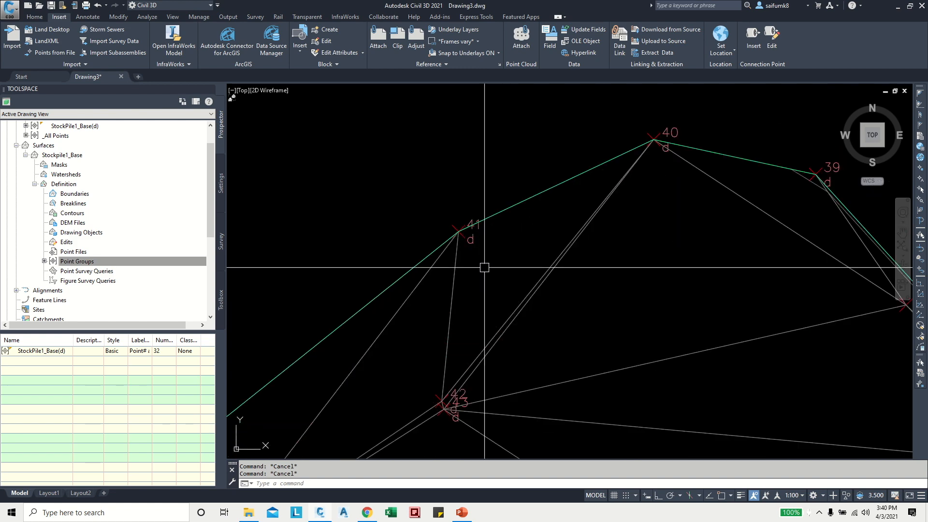
pyautogui.scroll(-2, 514, 281)
pyautogui.scroll(-2, 514, 281)
pyautogui.moveTo(623, 280)
pyautogui.mouseDown(button='middle')
pyautogui.moveTo(634, 279)
pyautogui.moveTo(605, 275)
pyautogui.mouseUp(button='middle')
pyautogui.scroll(4, 547, 232)
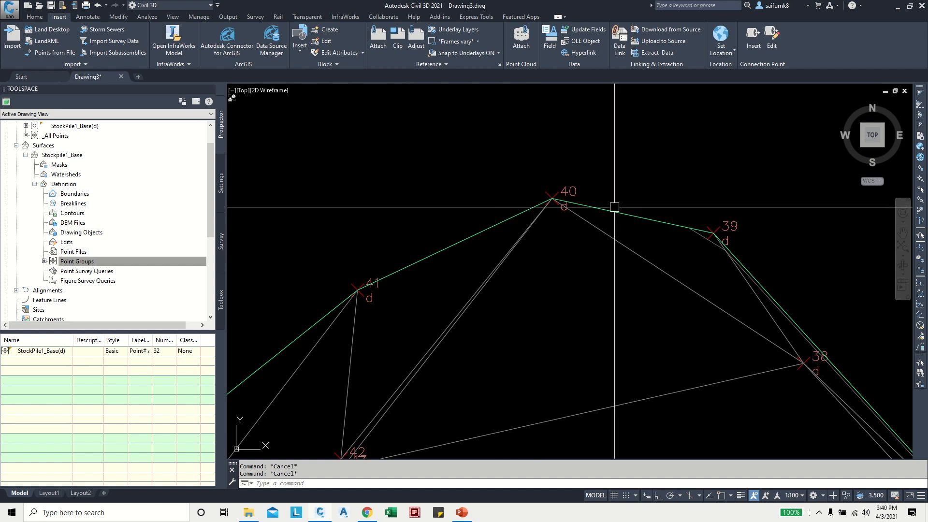
pyautogui.moveTo(799, 273); pyautogui.dragTo(531, 137, button='middle')
pyautogui.scroll(-2, 561, 211)
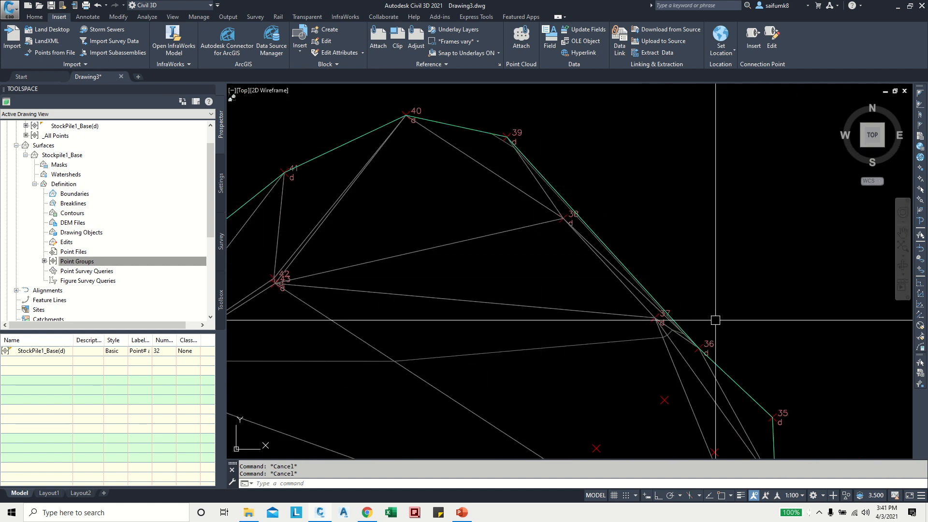
pyautogui.moveTo(486, 226); pyautogui.dragTo(575, 246, button='middle')
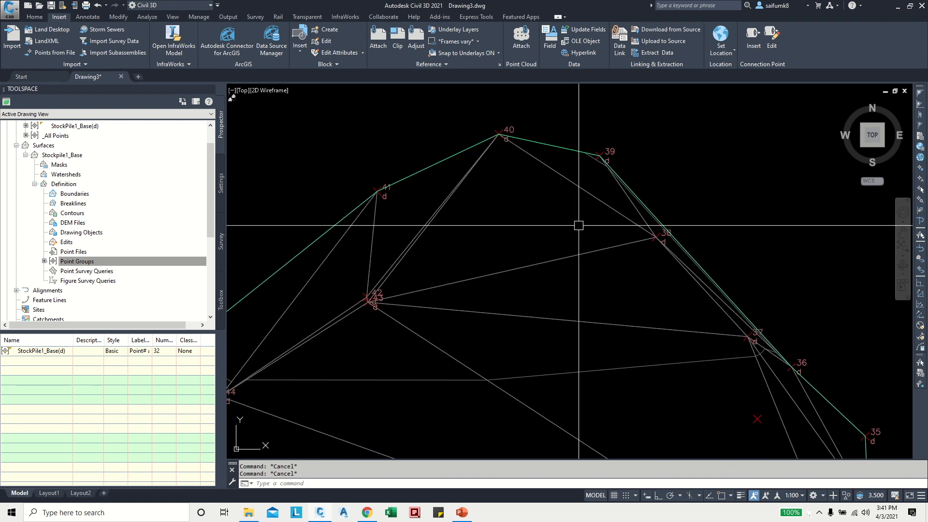
# Examine the surface border and edge triangles along the southwestern side up to the western base points.
pyautogui.scroll(-6, 586, 223)
pyautogui.moveTo(592, 381); pyautogui.dragTo(590, 222, button='middle')
pyautogui.scroll(4, 573, 375)
pyautogui.scroll(3, 561, 345)
pyautogui.scroll(-2, 560, 363)
pyautogui.moveTo(335, 300); pyautogui.dragTo(557, 414, button='middle')
pyautogui.moveTo(378, 312); pyautogui.dragTo(485, 370, button='middle')
pyautogui.moveTo(413, 292); pyautogui.dragTo(655, 407, button='middle')
pyautogui.moveTo(436, 206); pyautogui.dragTo(463, 375, button='middle')
pyautogui.moveTo(436, 145); pyautogui.dragTo(436, 182, button='middle')
pyautogui.moveTo(491, 146); pyautogui.dragTo(464, 192, button='middle')
pyautogui.scroll(2, 437, 400)
pyautogui.scroll(-2, 474, 290)
pyautogui.moveTo(498, 230); pyautogui.dragTo(472, 393, button='middle')
# Follow the surface border back along the southern side and up the eastern side to points 63 and 64.
pyautogui.moveTo(529, 149)
pyautogui.mouseDown(button='middle')
pyautogui.moveTo(503, 145)
pyautogui.moveTo(499, 209)
pyautogui.moveTo(461, 73)
pyautogui.moveTo(446, 86)
pyautogui.mouseUp(button='middle')
pyautogui.moveTo(326, 430); pyautogui.dragTo(337, 248, button='middle')
pyautogui.moveTo(464, 437); pyautogui.dragTo(378, 233, button='middle')
pyautogui.scroll(-2, 381, 239)
pyautogui.moveTo(631, 401); pyautogui.dragTo(617, 388, button='middle')
pyautogui.scroll(4, 618, 389)
pyautogui.moveTo(750, 404); pyautogui.dragTo(338, 325, button='middle')
pyautogui.moveTo(700, 384); pyautogui.dragTo(389, 373, button='middle')
pyautogui.scroll(-2, 628, 311)
pyautogui.moveTo(715, 195); pyautogui.dragTo(682, 360, button='middle')
pyautogui.moveTo(684, 168); pyautogui.dragTo(676, 392, button='middle')
pyautogui.moveTo(727, 192)
pyautogui.mouseDown(button='middle')
pyautogui.moveTo(706, 370)
pyautogui.moveTo(714, 439)
pyautogui.mouseUp(button='middle')
pyautogui.moveTo(680, 207); pyautogui.dragTo(677, 269, button='middle')
pyautogui.moveTo(675, 437); pyautogui.dragTo(659, 327, button='middle')
# Compare the border with the eastern base points around 33 and 64, and along the northeastern edge from 34 to 39.
pyautogui.scroll(2, 661, 331)
pyautogui.scroll(-1, 685, 339)
pyautogui.scroll(1, 685, 338)
pyautogui.scroll(-1, 690, 335)
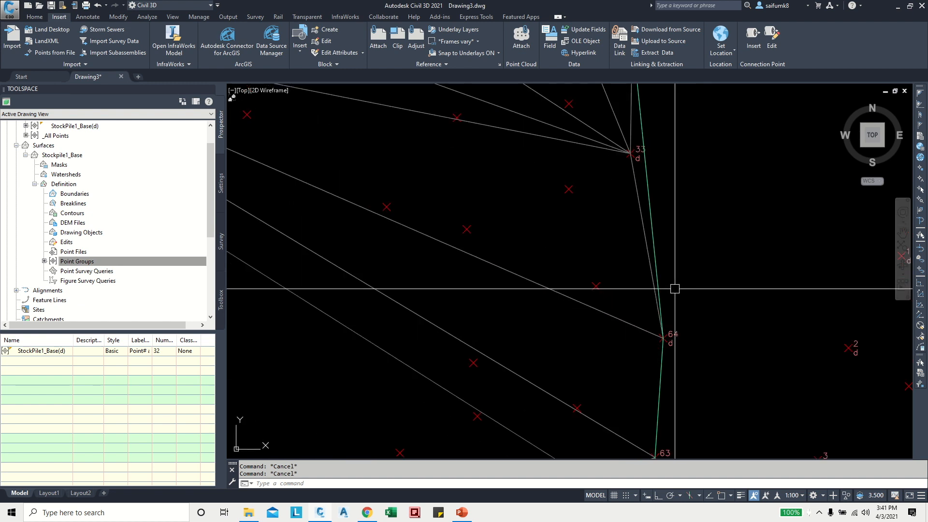
pyautogui.scroll(-1, 674, 287)
pyautogui.scroll(1, 677, 331)
pyautogui.scroll(1, 679, 344)
pyautogui.scroll(-1, 679, 304)
pyautogui.moveTo(664, 166); pyautogui.dragTo(663, 309, button='middle')
pyautogui.scroll(-2, 647, 252)
pyautogui.scroll(2, 654, 324)
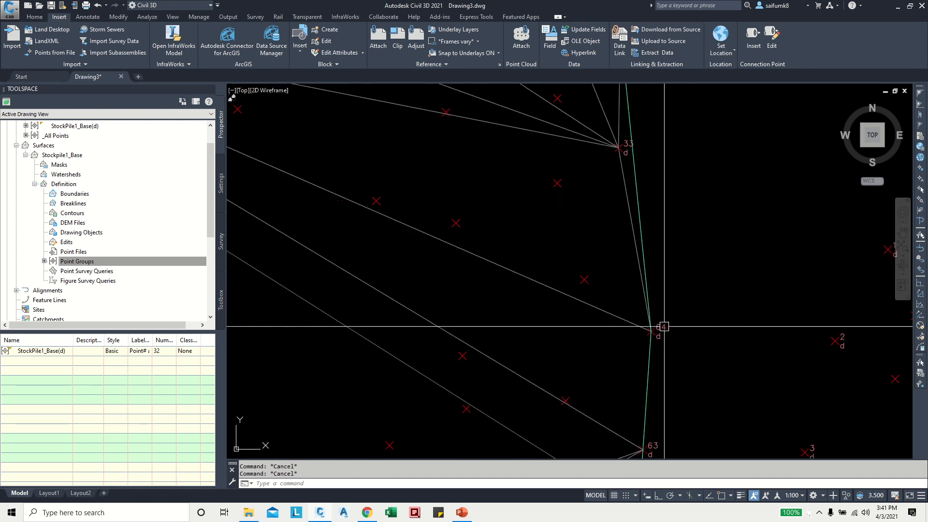
pyautogui.moveTo(666, 223)
pyautogui.mouseDown(button='middle')
pyautogui.moveTo(617, 332)
pyautogui.moveTo(620, 363)
pyautogui.mouseUp(button='middle')
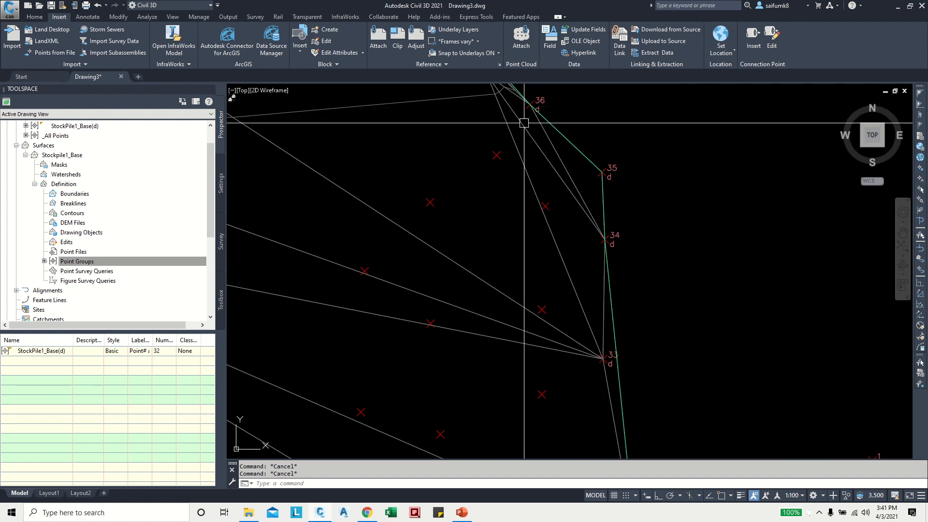
pyautogui.scroll(-1, 531, 181)
pyautogui.moveTo(530, 181); pyautogui.dragTo(601, 308, button='middle')
pyautogui.scroll(1, 452, 160)
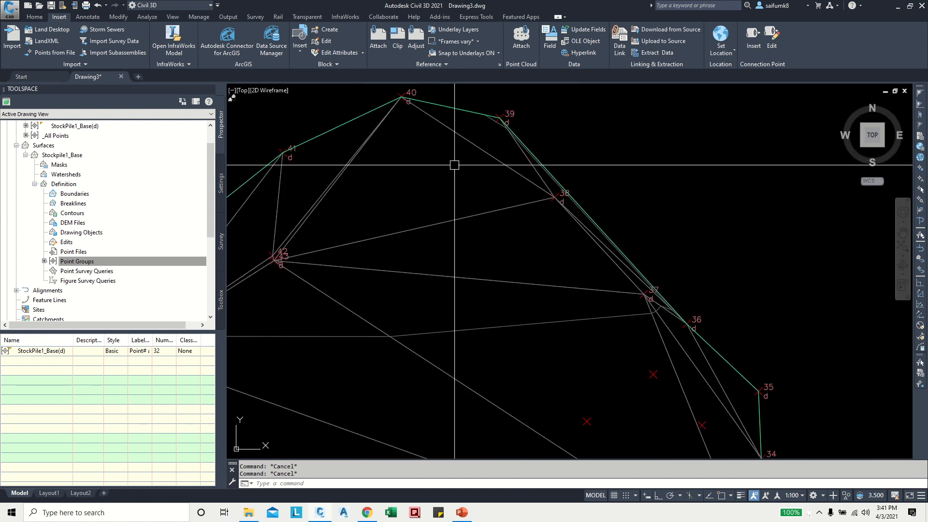
pyautogui.moveTo(703, 317); pyautogui.dragTo(685, 306, button='middle')
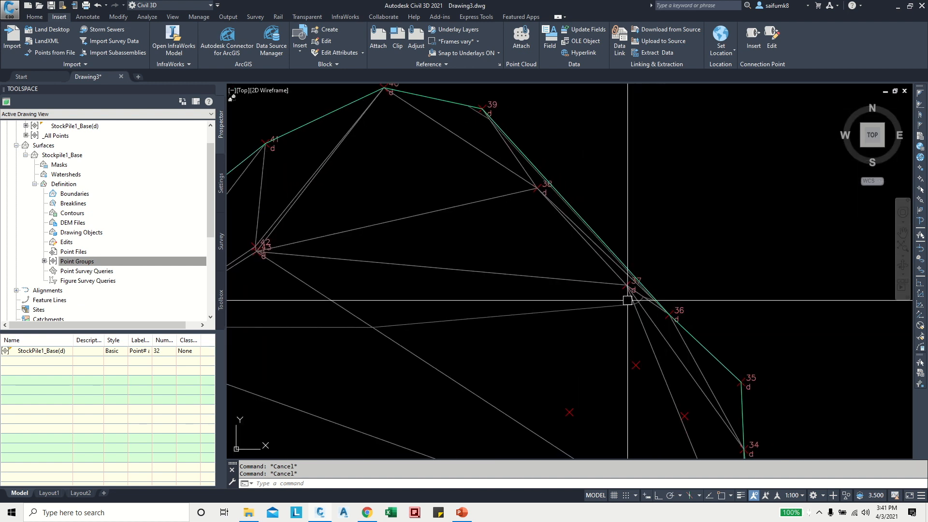
pyautogui.scroll(-1, 648, 305)
pyautogui.moveTo(648, 304); pyautogui.dragTo(643, 187, button='middle')
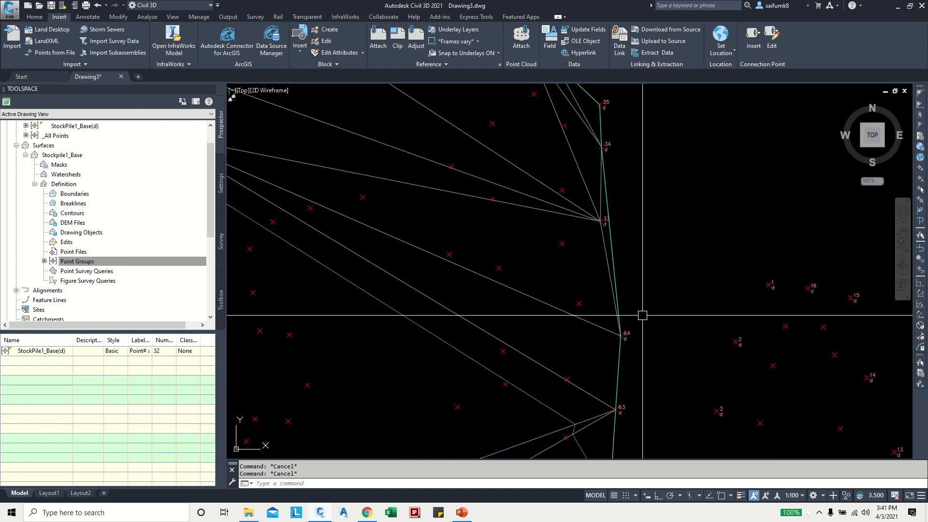
pyautogui.moveTo(646, 352); pyautogui.dragTo(625, 306, button='middle')
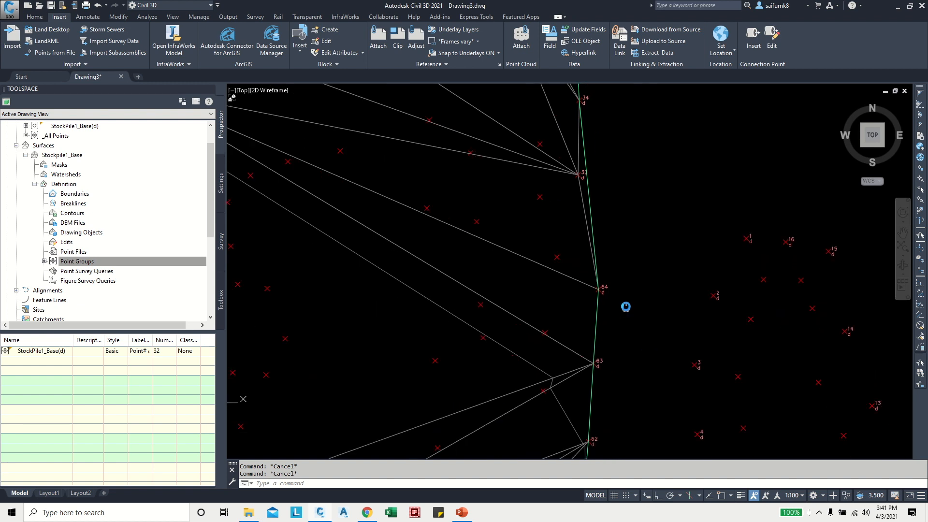
pyautogui.moveTo(597, 159)
pyautogui.mouseDown(button='middle')
pyautogui.moveTo(633, 290)
pyautogui.moveTo(629, 205)
pyautogui.mouseUp(button='middle')
# Draw a closed polyline through survey points 33-64, picking its vertices by point number.
pyautogui.scroll(-5, 654, 342)
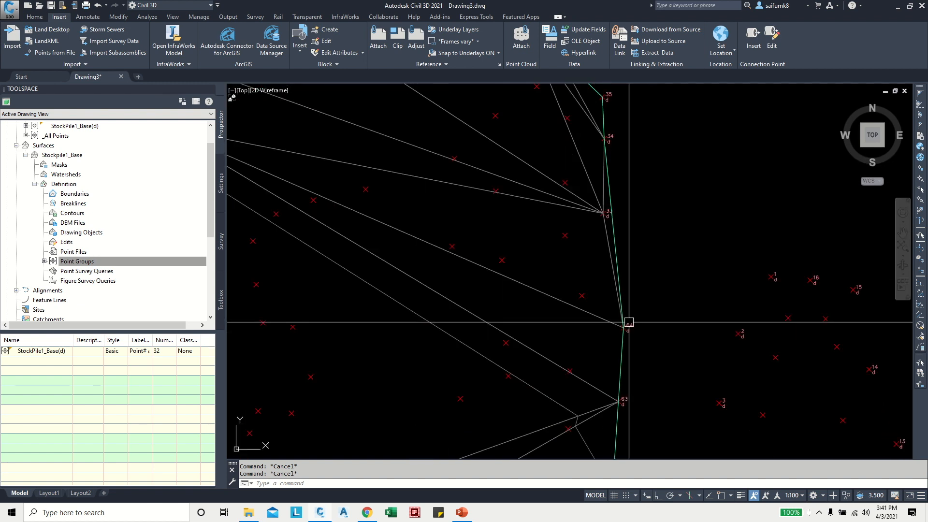
pyautogui.moveTo(558, 267); pyautogui.dragTo(556, 266, button='middle')
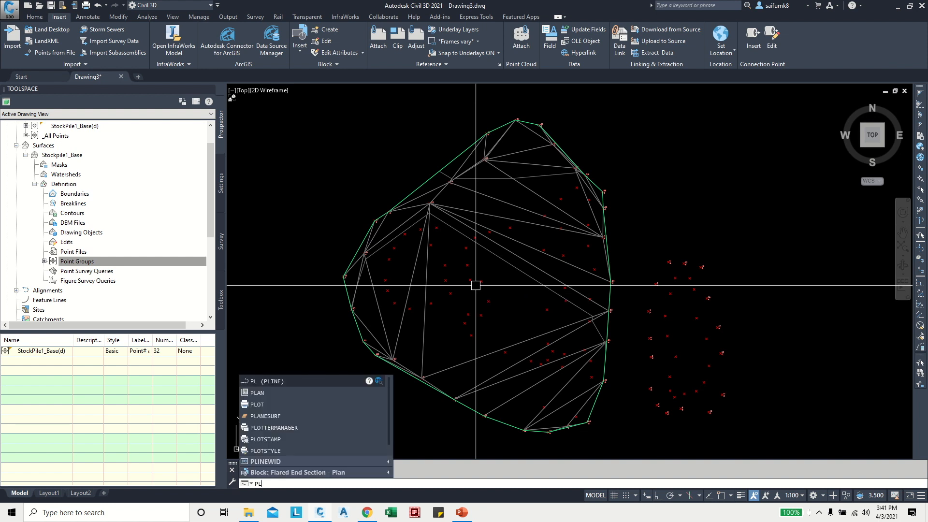
pyautogui.press('Return')
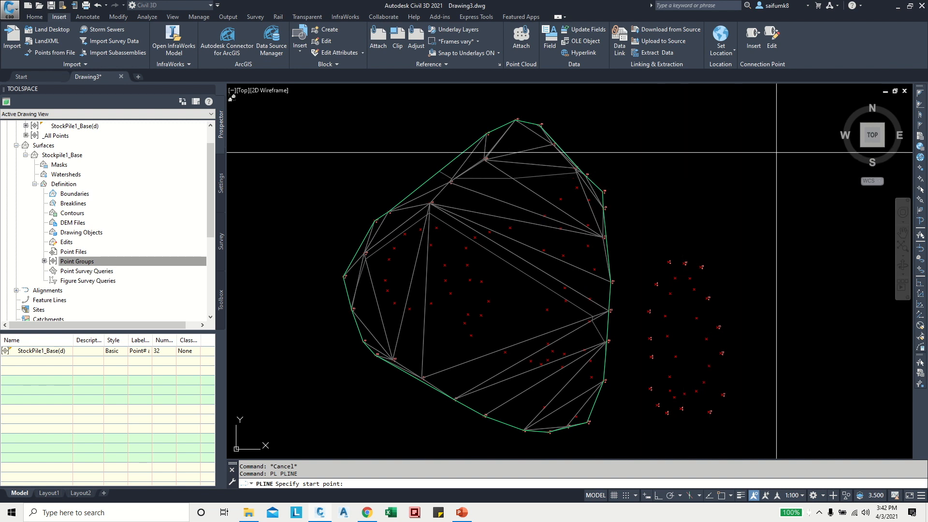
pyautogui.click(920, 170)
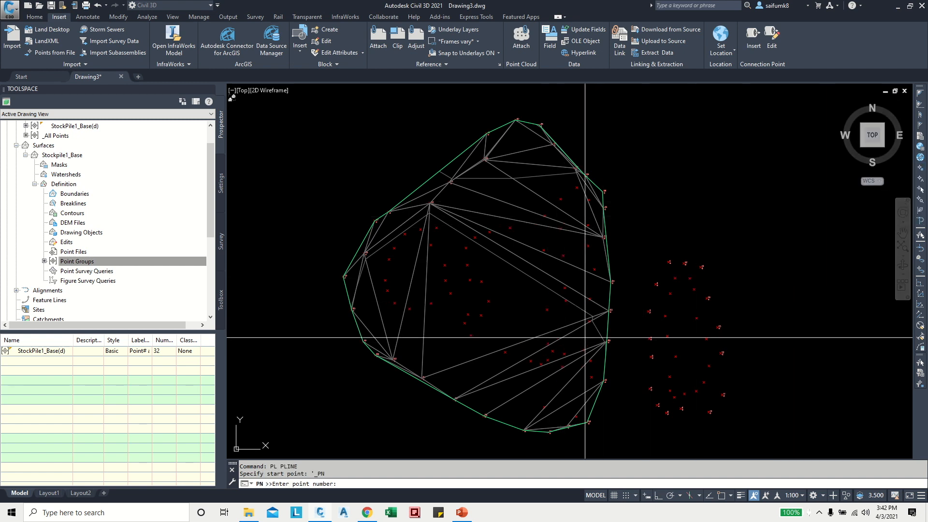
pyautogui.scroll(4, 629, 316)
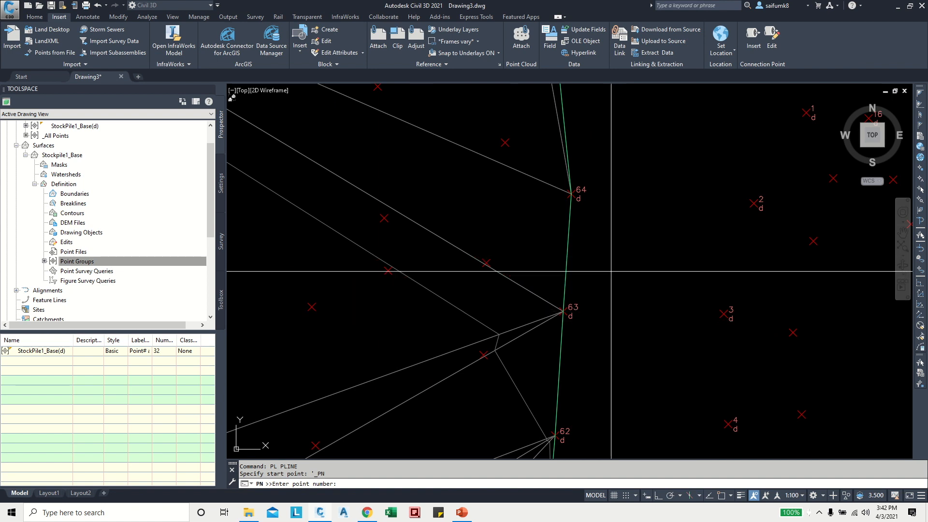
pyautogui.scroll(2, 616, 198)
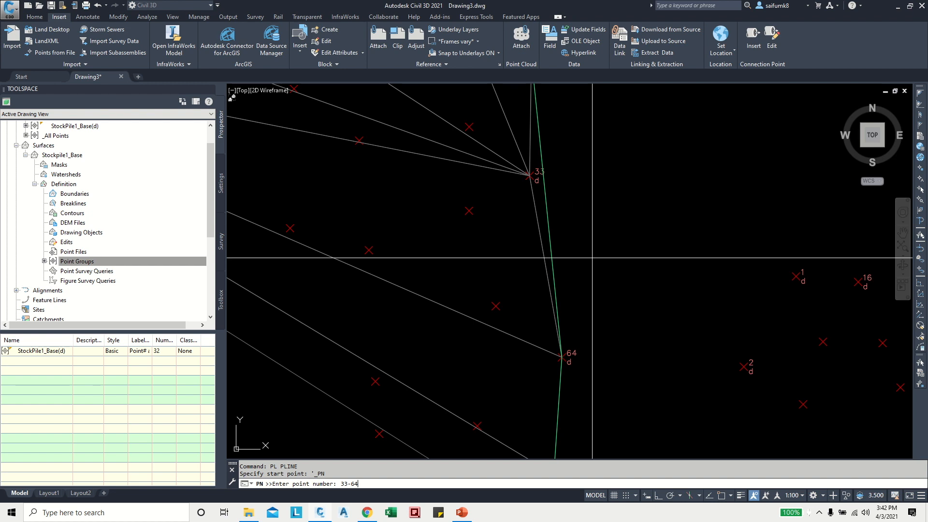
pyautogui.scroll(-4, 592, 258)
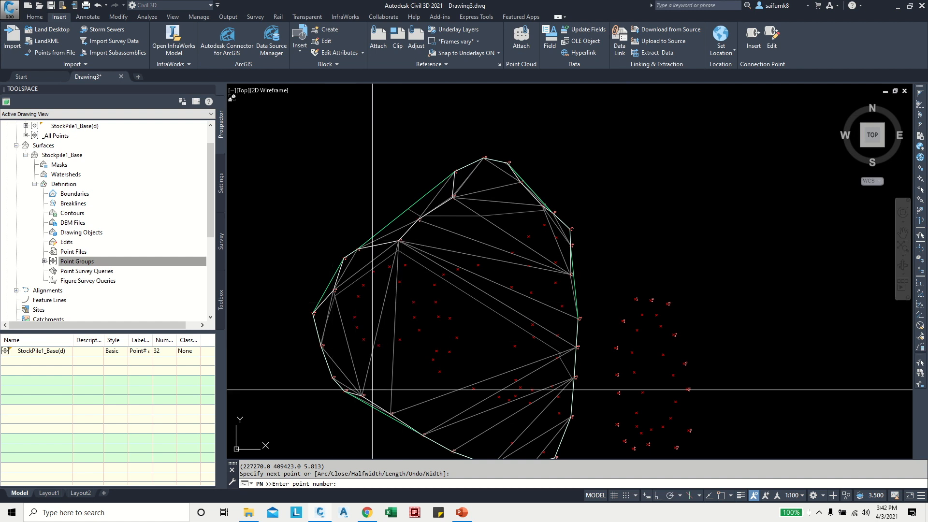
pyautogui.scroll(2, 584, 260)
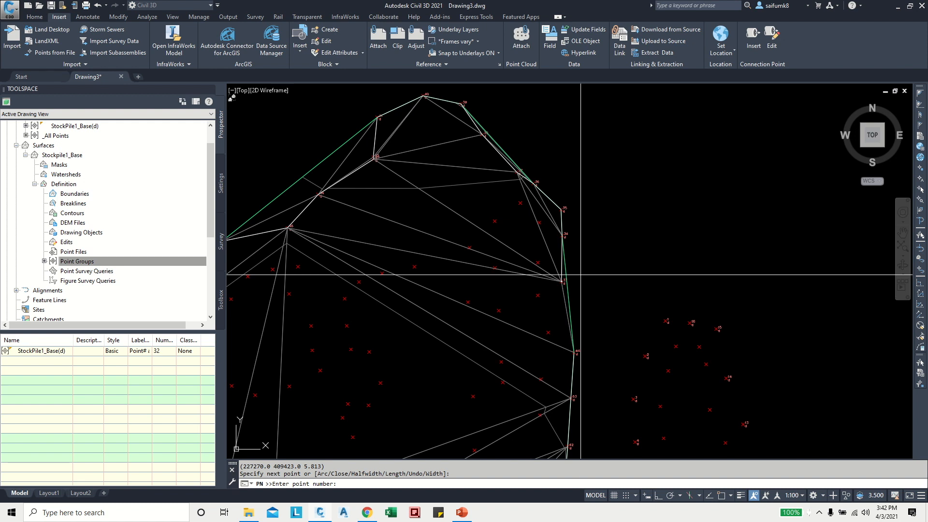
pyautogui.press('Escape')
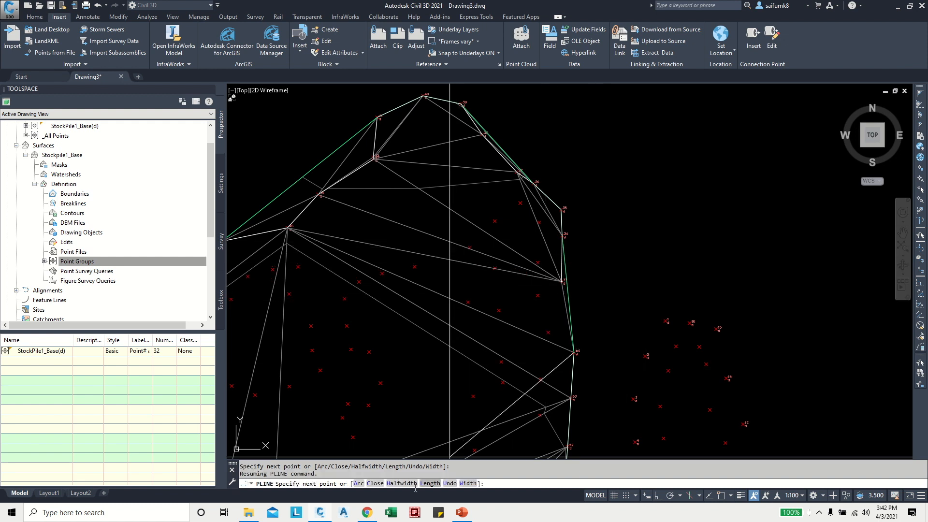
pyautogui.click(375, 484)
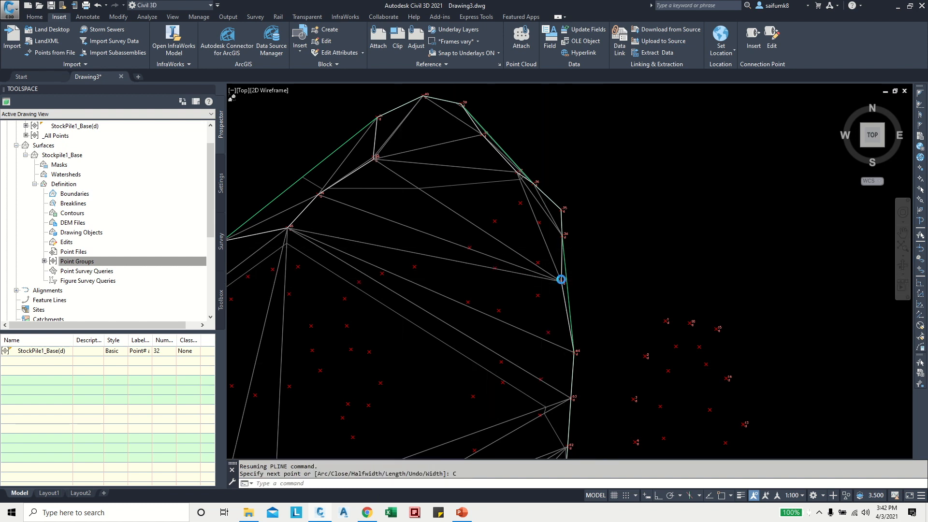
# Add an outer boundary with a non-destructive breakline to the Stockpile1_Base surface, using the closed polyline through the base points.
pyautogui.scroll(-2, 561, 276)
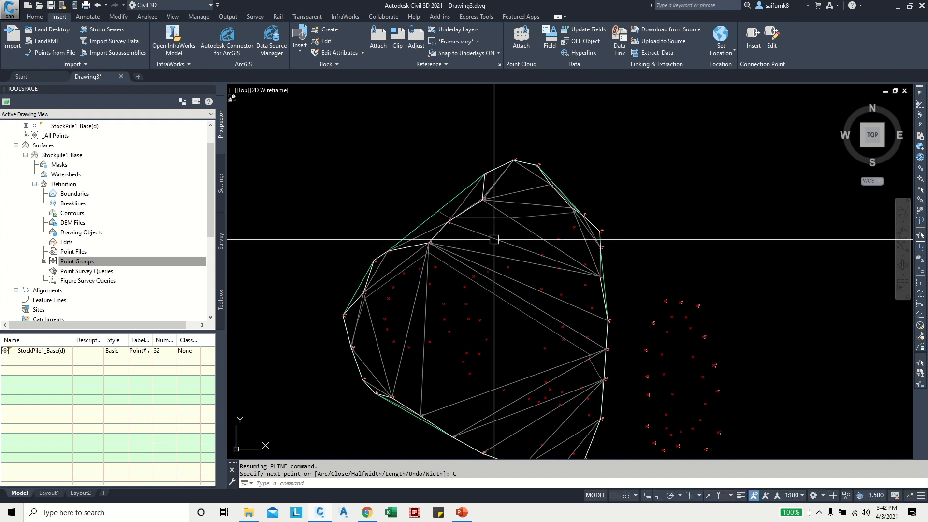
pyautogui.click(502, 226)
pyautogui.click(497, 241)
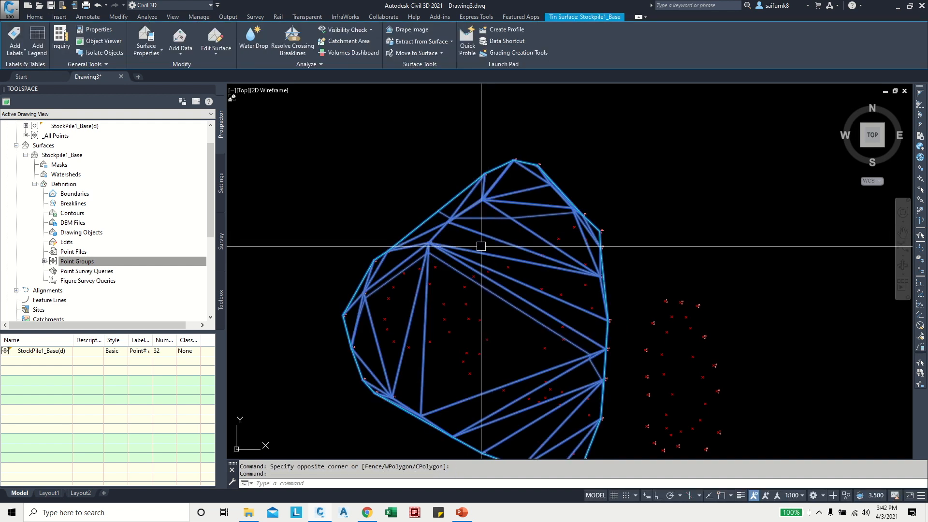
pyautogui.click(179, 57)
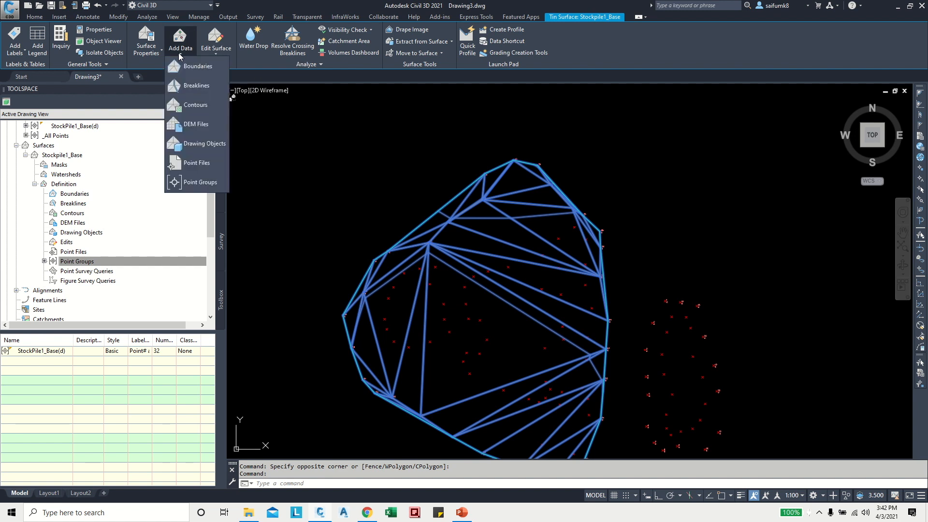
pyautogui.click(204, 66)
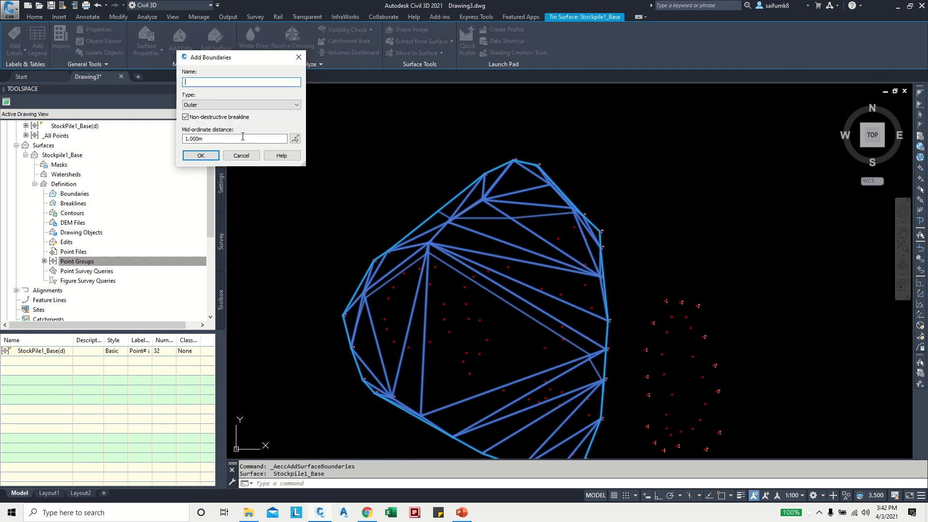
pyautogui.click(218, 105)
pyautogui.click(203, 114)
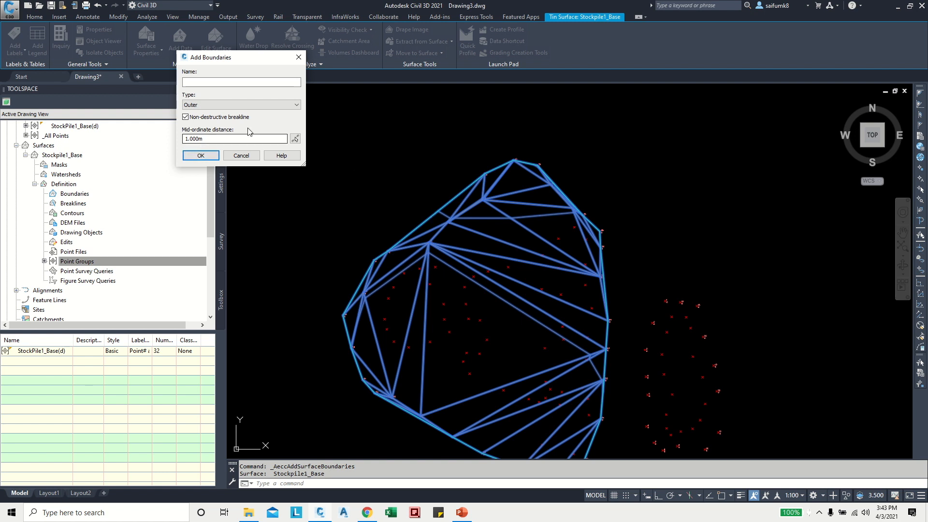
pyautogui.click(201, 156)
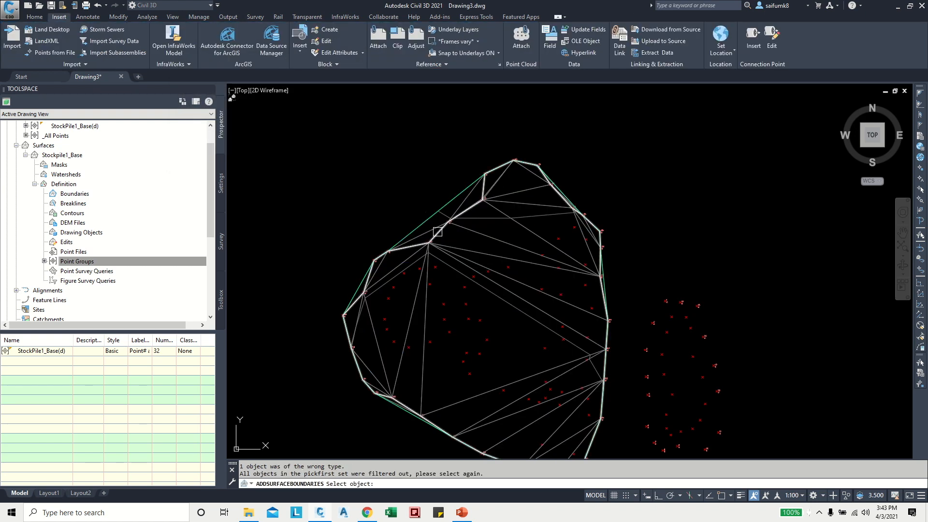
pyautogui.press('Escape')
pyautogui.click(436, 234)
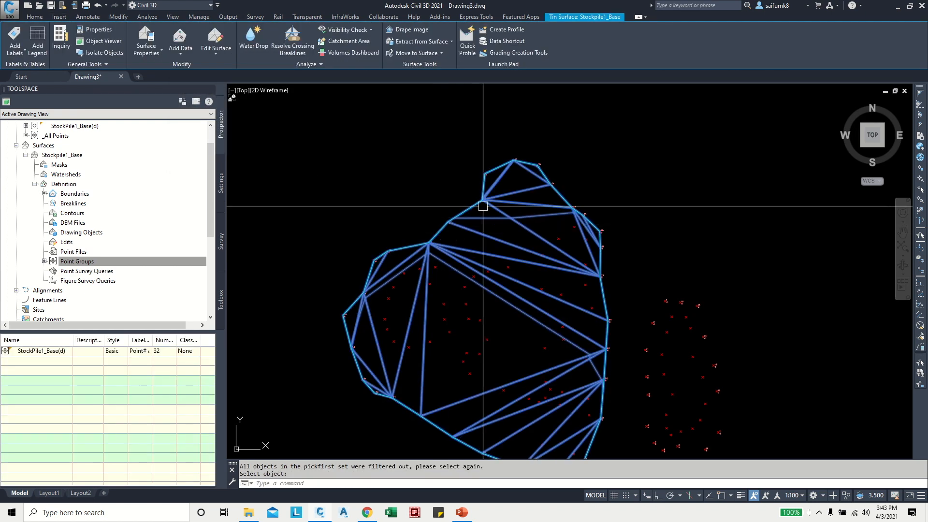
# Deselect the surface and examine its bounded outline and triangles, especially around the northwestern base points 44 to 50.
pyautogui.scroll(-4, 514, 181)
pyautogui.scroll(4, 497, 170)
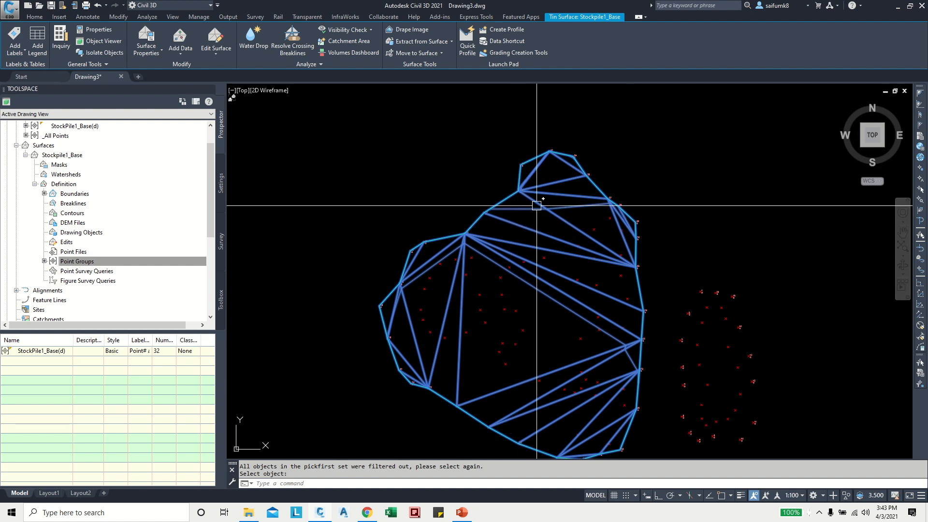
pyautogui.press('Escape')
pyautogui.scroll(2, 555, 219)
pyautogui.scroll(-2, 514, 201)
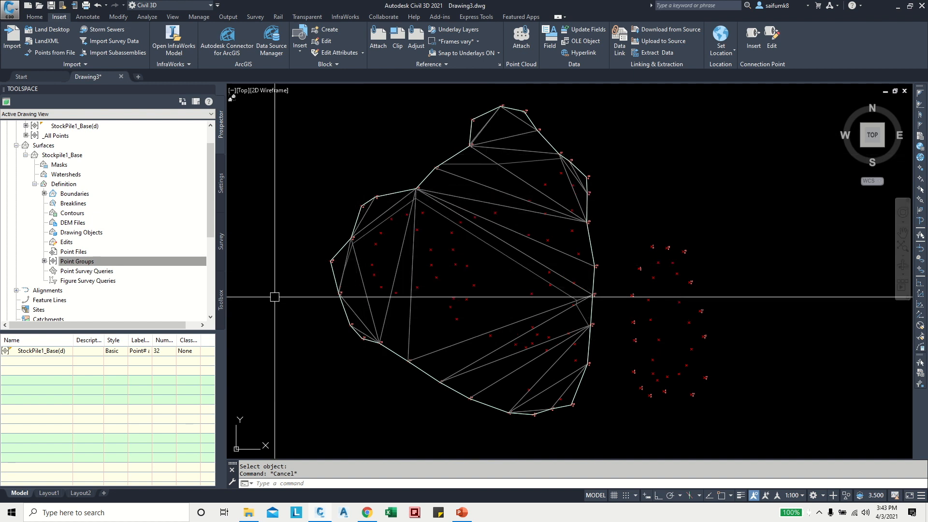
pyautogui.scroll(6, 377, 198)
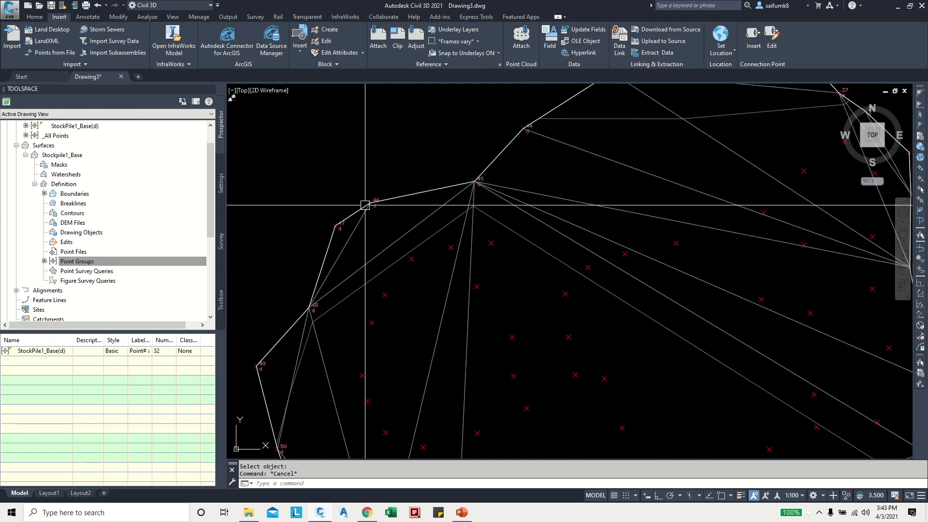
pyautogui.scroll(-6, 400, 199)
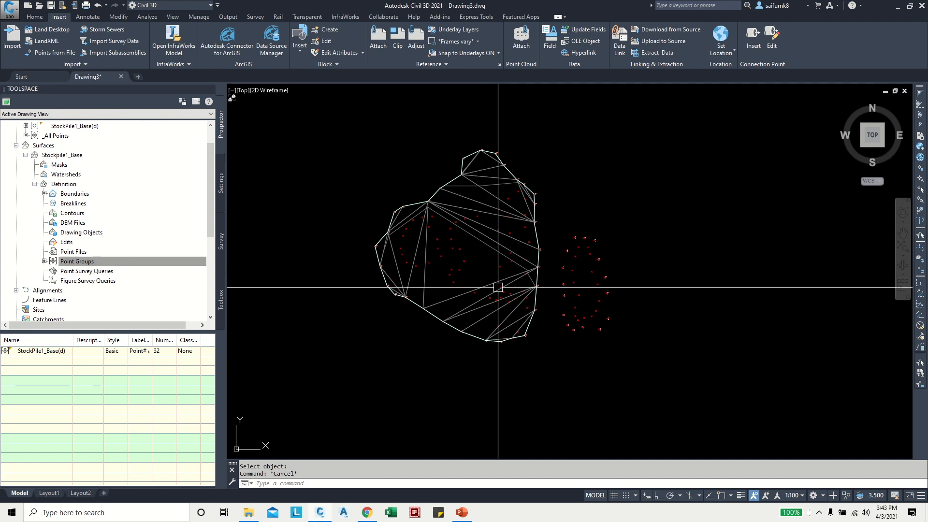
pyautogui.scroll(4, 404, 209)
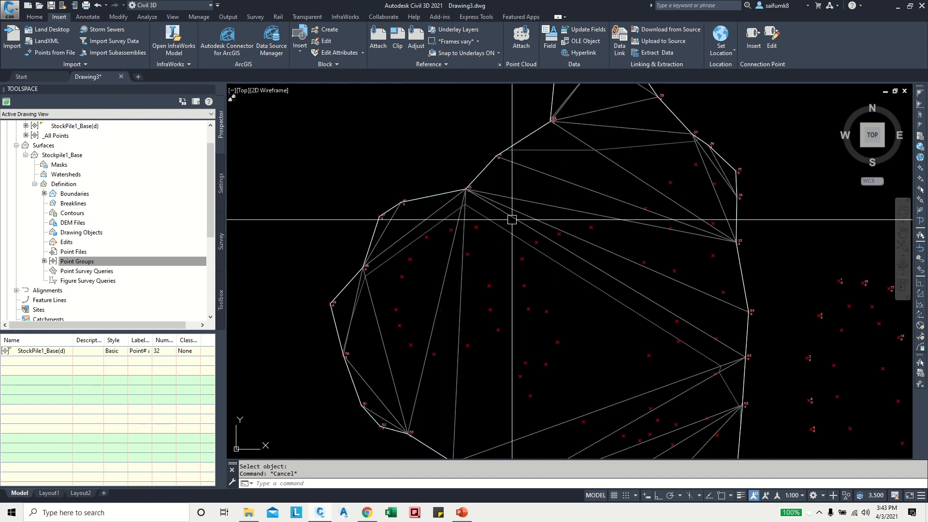
pyautogui.scroll(-2, 463, 261)
pyautogui.moveTo(476, 275); pyautogui.dragTo(459, 272, button='middle')
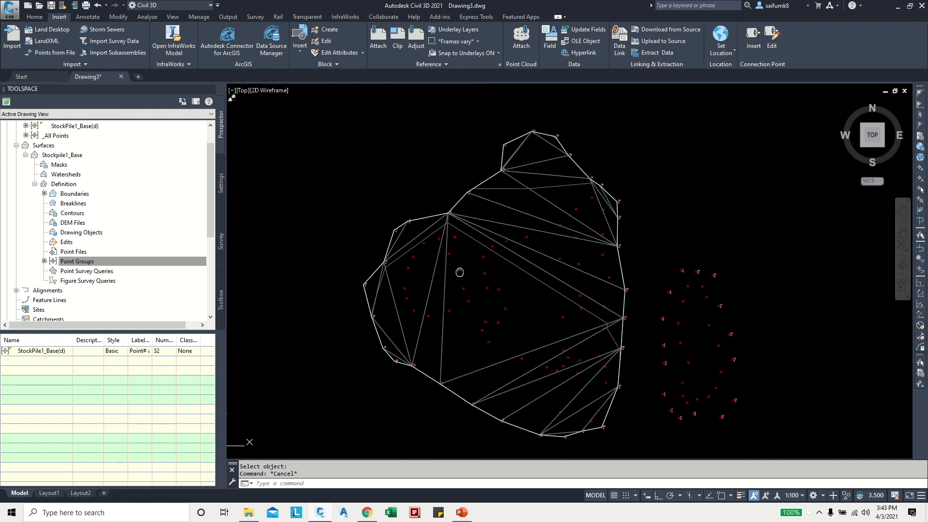
pyautogui.click(48, 146)
pyautogui.scroll(1, 50, 153)
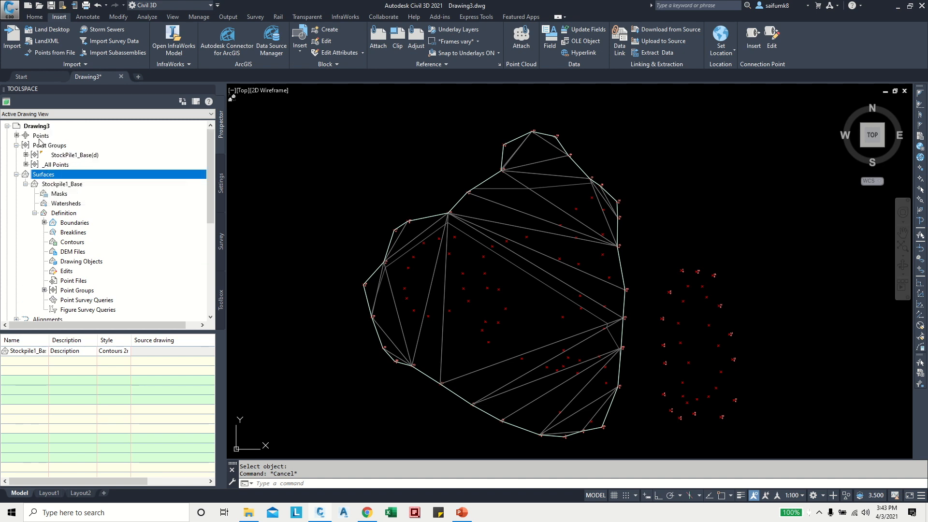
pyautogui.rightClick(51, 146)
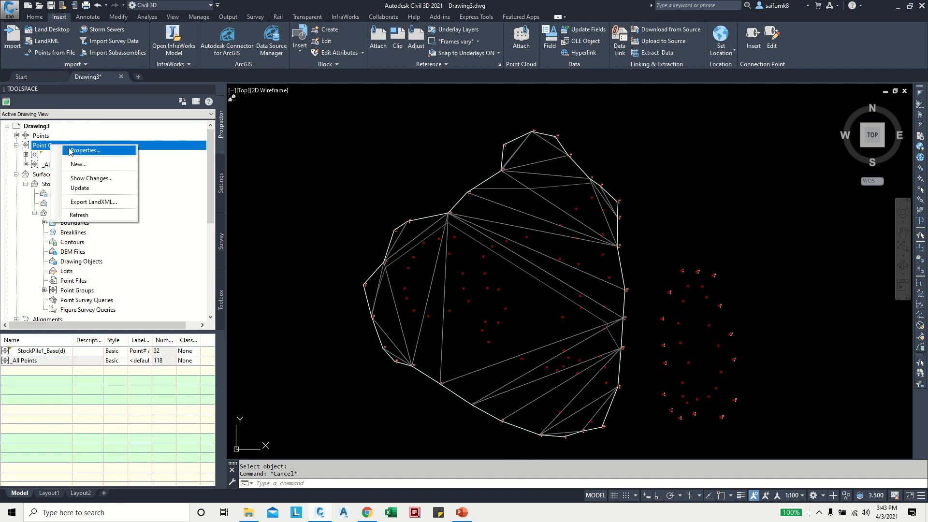
pyautogui.click(71, 150)
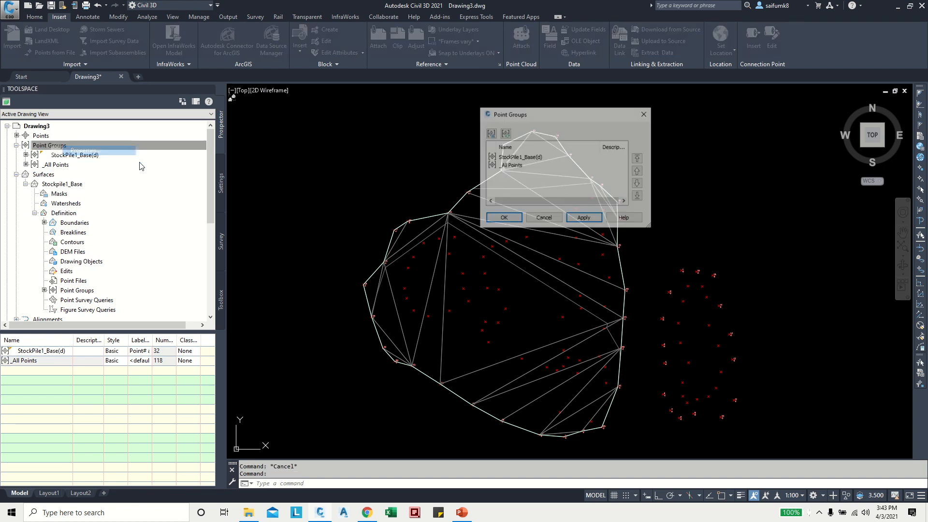
pyautogui.click(552, 221)
# Start a new point group and name it Stockpile_1_Allpoints.
pyautogui.rightClick(50, 146)
pyautogui.click(73, 164)
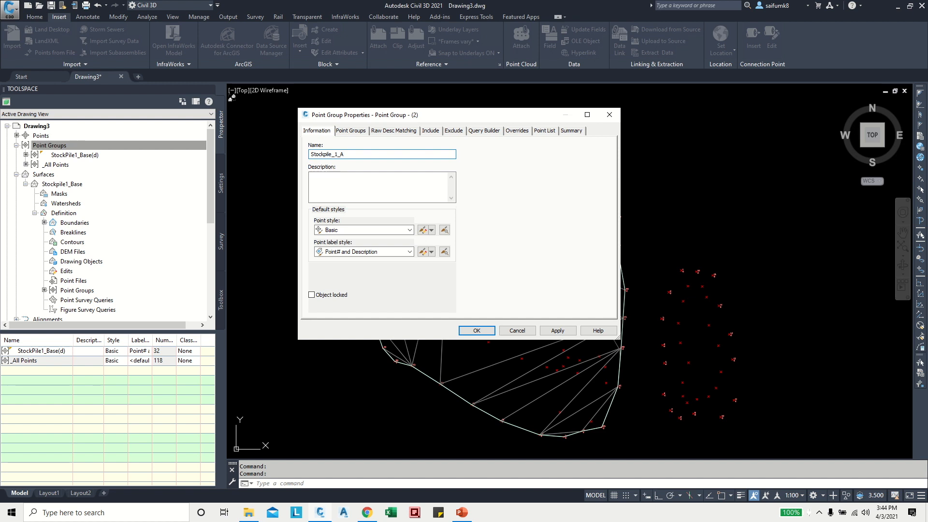
pyautogui.write('points')
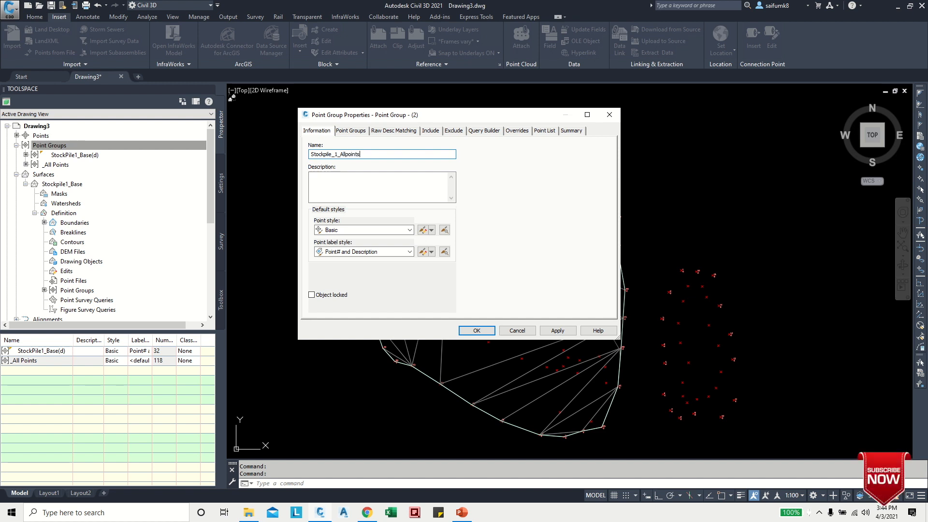
pyautogui.press('BackSpace')
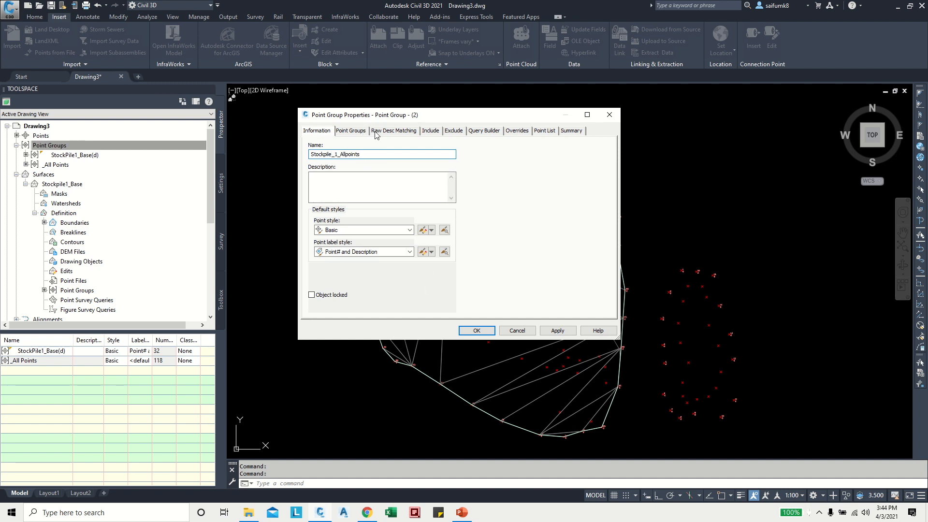
# Include points 33-118 in the group by number, selecting all points on and inside the Stockpile1_Base outline in the drawing, and create the group.
pyautogui.click(428, 132)
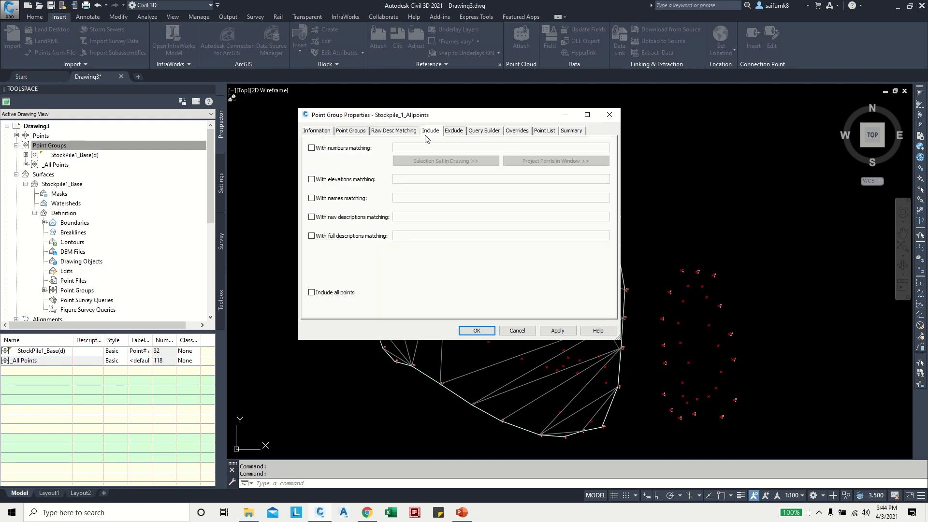
pyautogui.click(323, 150)
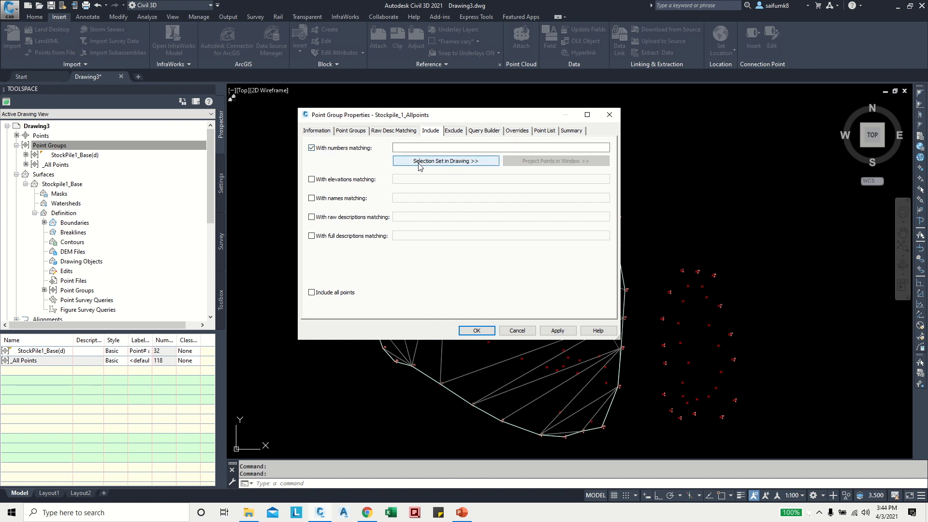
pyautogui.click(423, 166)
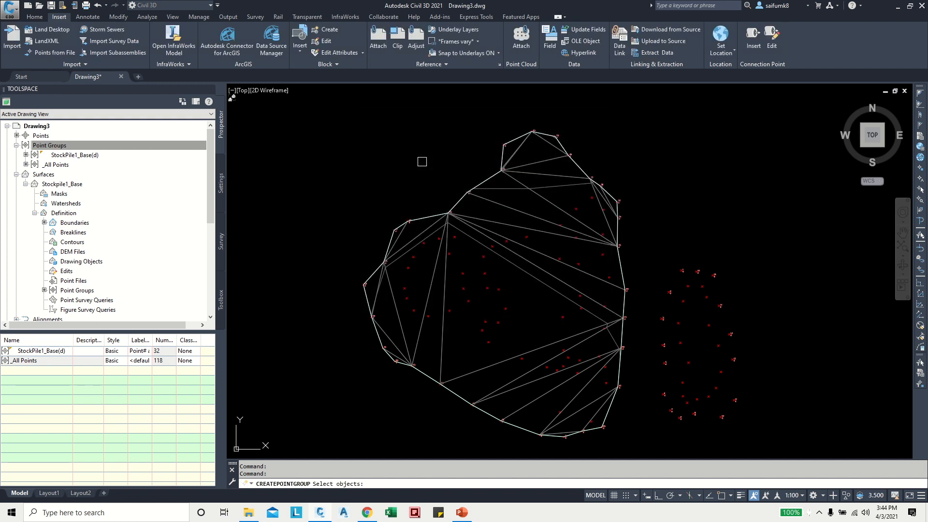
pyautogui.scroll(-2, 550, 256)
pyautogui.click(352, 130)
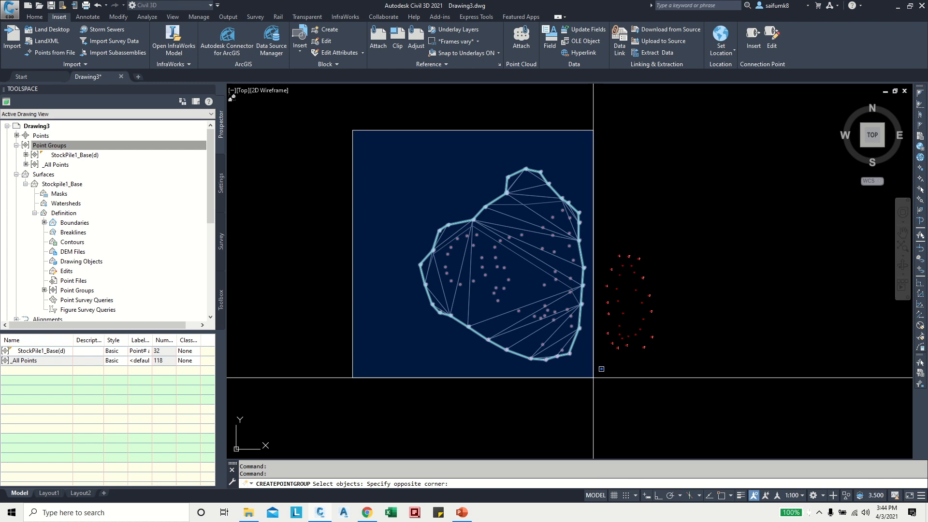
pyautogui.click(593, 378)
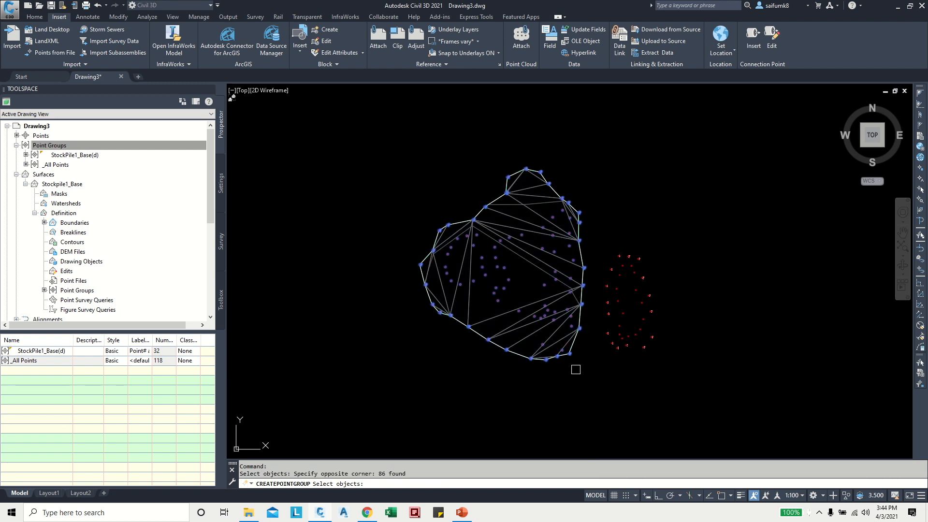
pyautogui.press('Return')
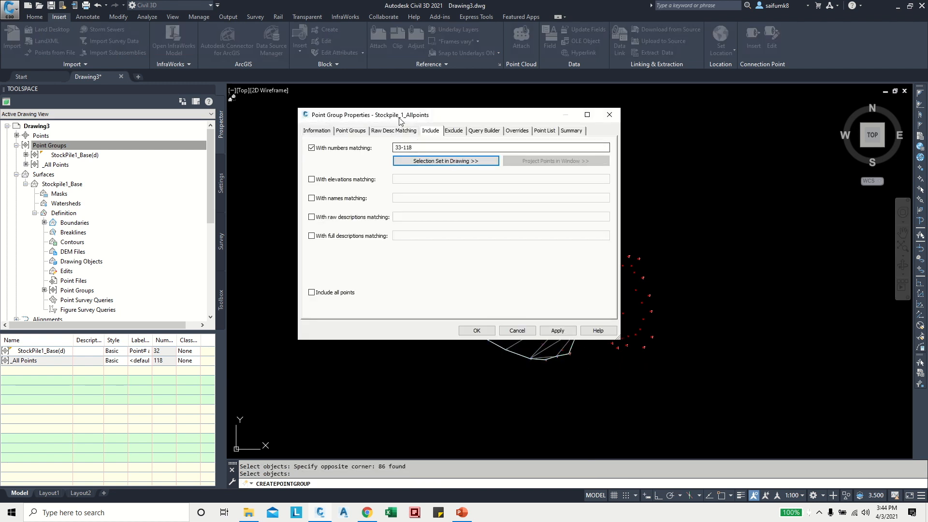
pyautogui.moveTo(408, 116); pyautogui.dragTo(299, 87)
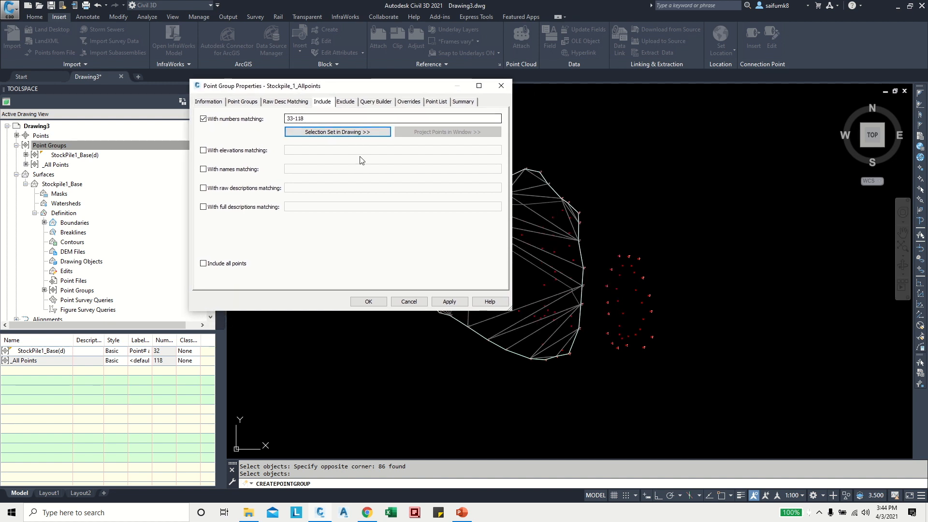
pyautogui.click(448, 302)
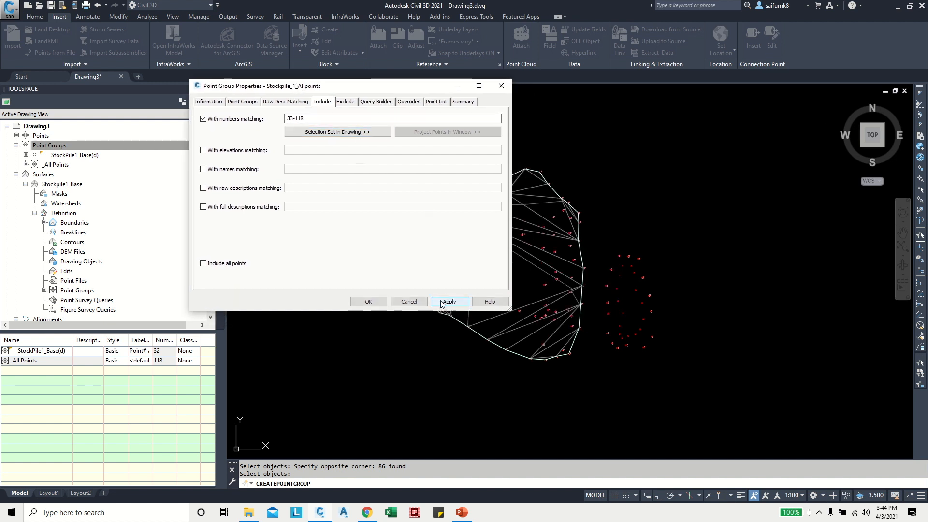
pyautogui.click(367, 301)
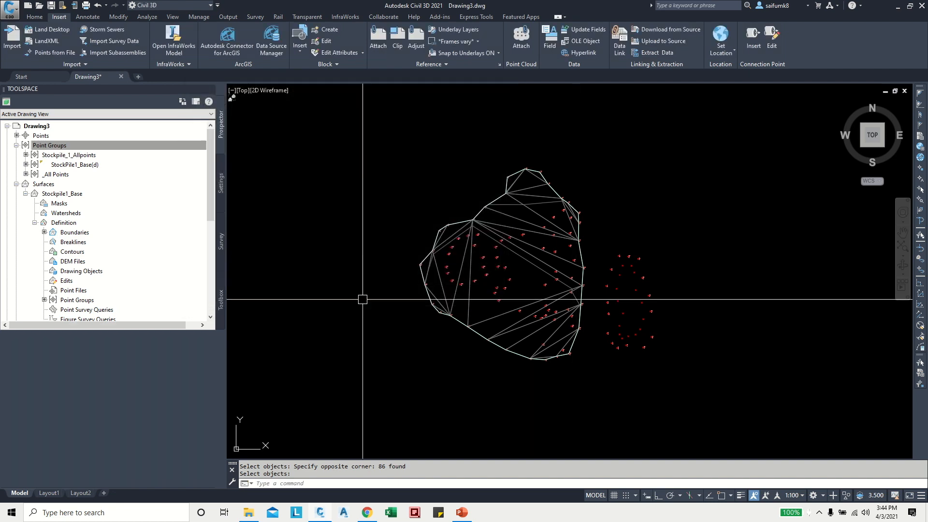
# Create a TIN surface named Stockpile_1.
pyautogui.scroll(4, 555, 286)
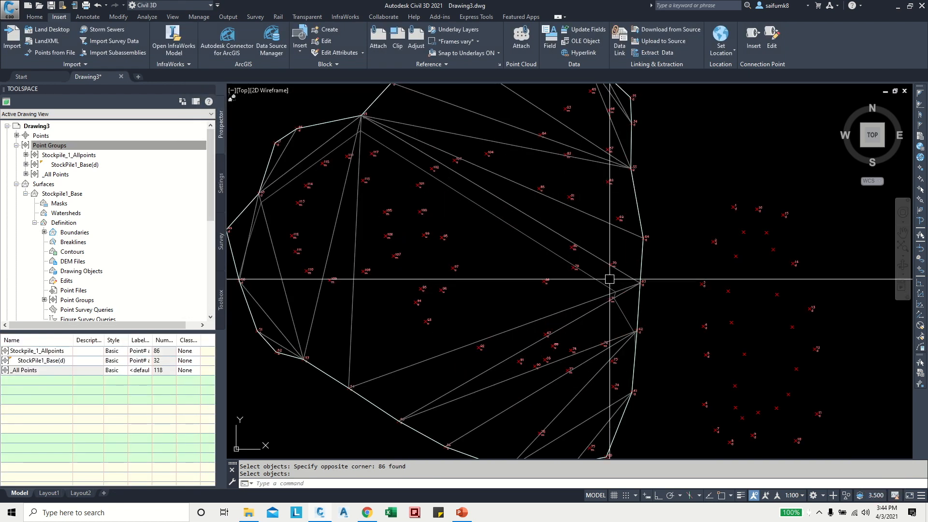
pyautogui.moveTo(622, 262)
pyautogui.mouseDown(button='middle')
pyautogui.moveTo(595, 212)
pyautogui.moveTo(692, 268)
pyautogui.moveTo(617, 287)
pyautogui.mouseUp(button='middle')
pyautogui.scroll(-2, 613, 274)
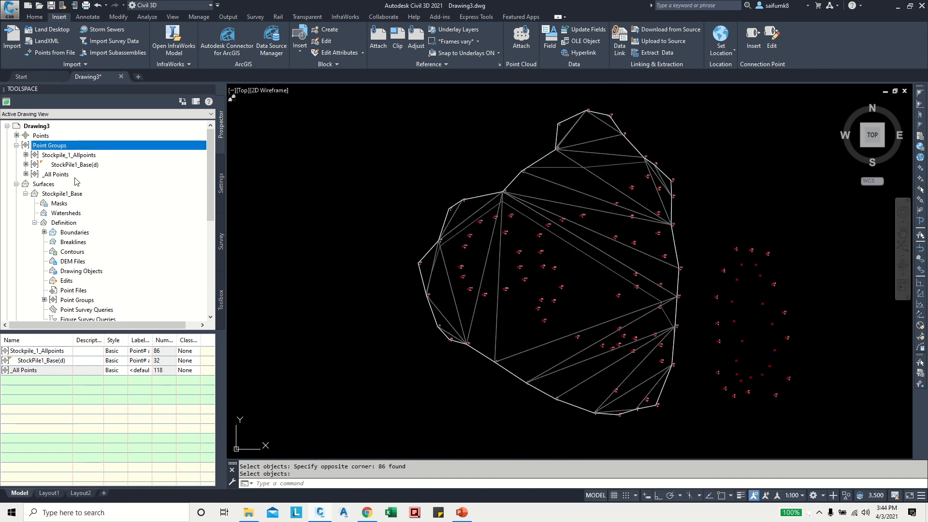
pyautogui.rightClick(45, 186)
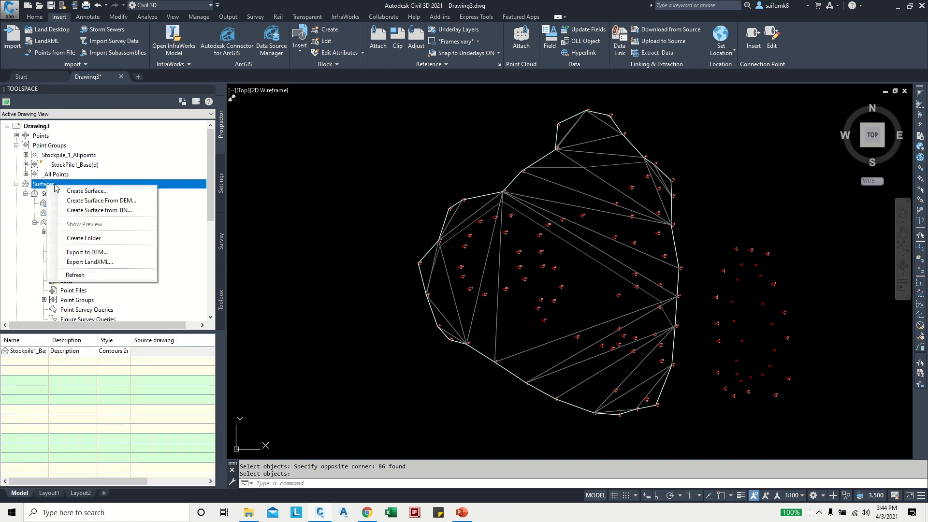
pyautogui.click(72, 190)
pyautogui.click(450, 205)
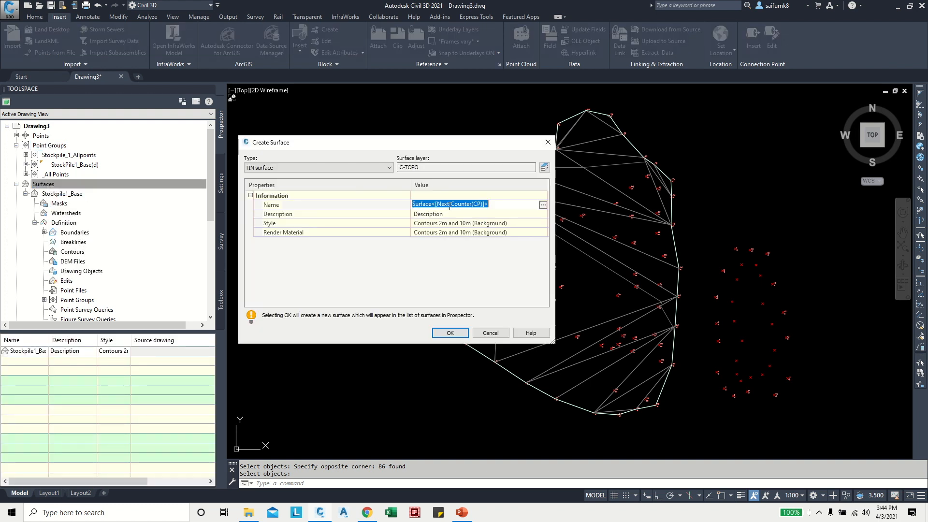
pyautogui.write('Stockpile_1')
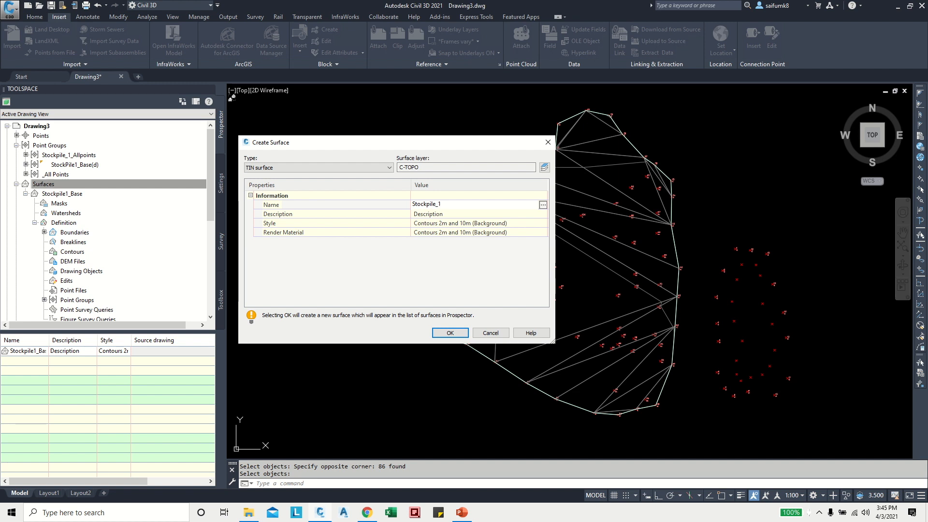
pyautogui.click(449, 333)
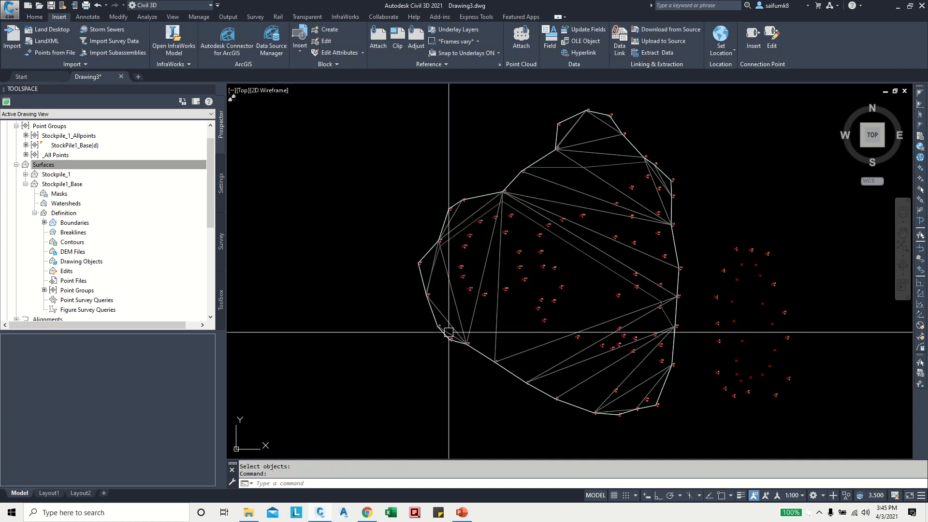
# Add the Stockpile_1_Allpoints point group to the definition of the Stockpile_1 surface.
pyautogui.click(25, 175)
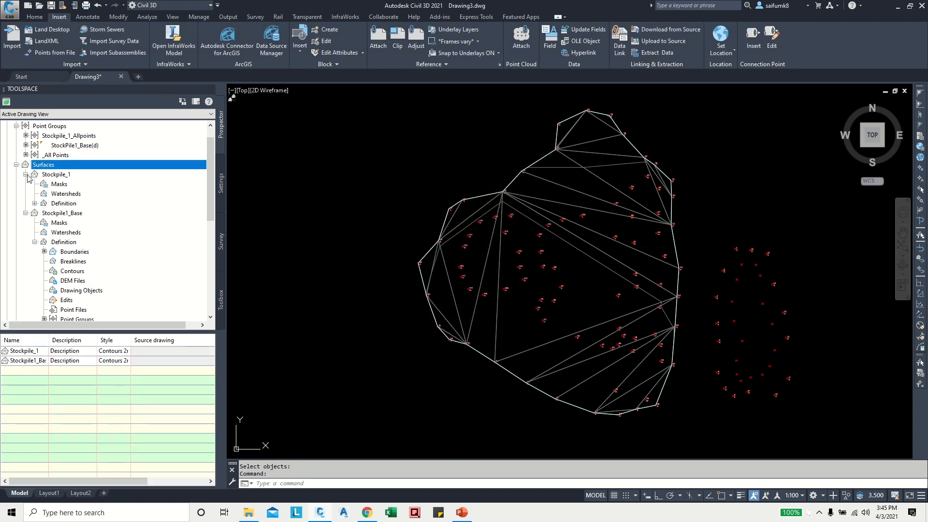
pyautogui.click(35, 203)
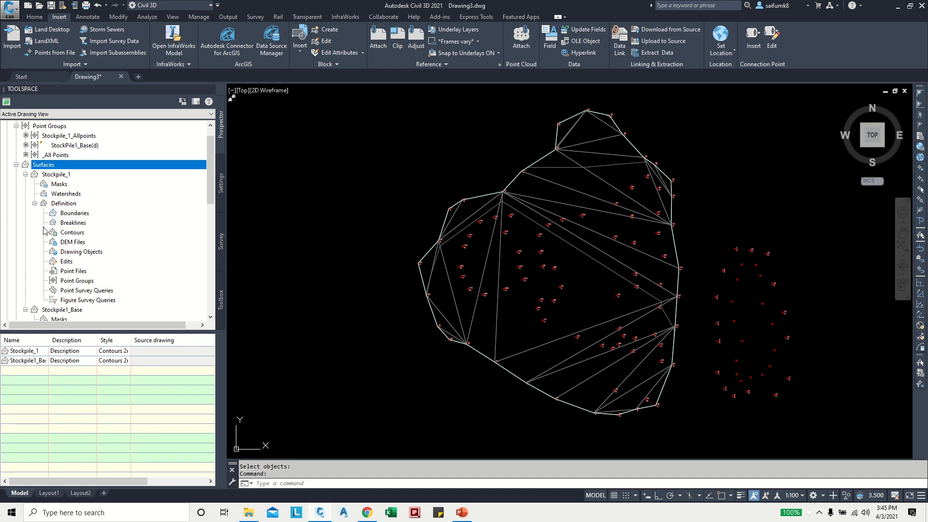
pyautogui.click(68, 262)
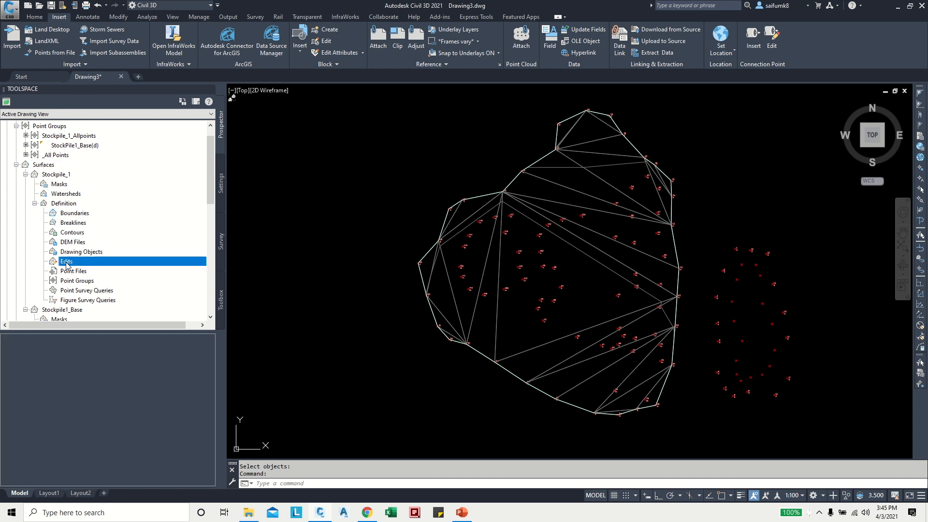
pyautogui.rightClick(83, 284)
pyautogui.click(106, 289)
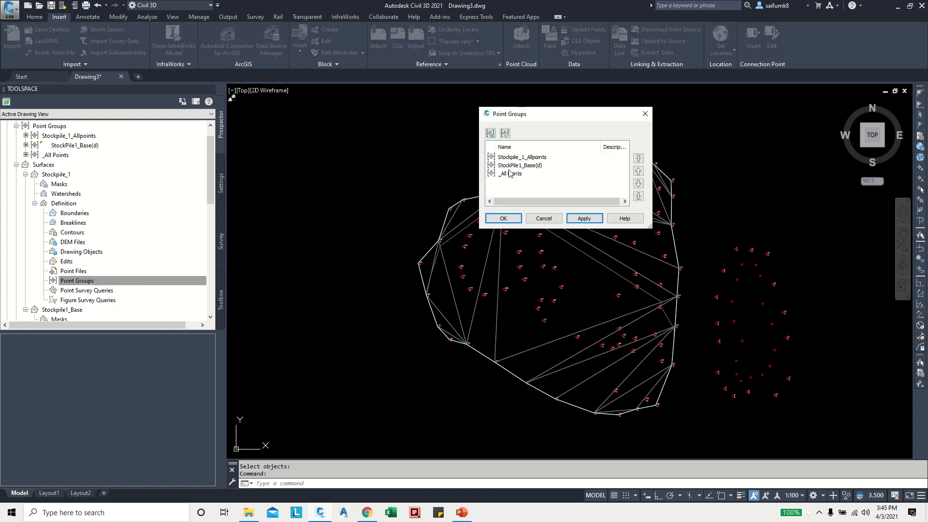
pyautogui.click(529, 157)
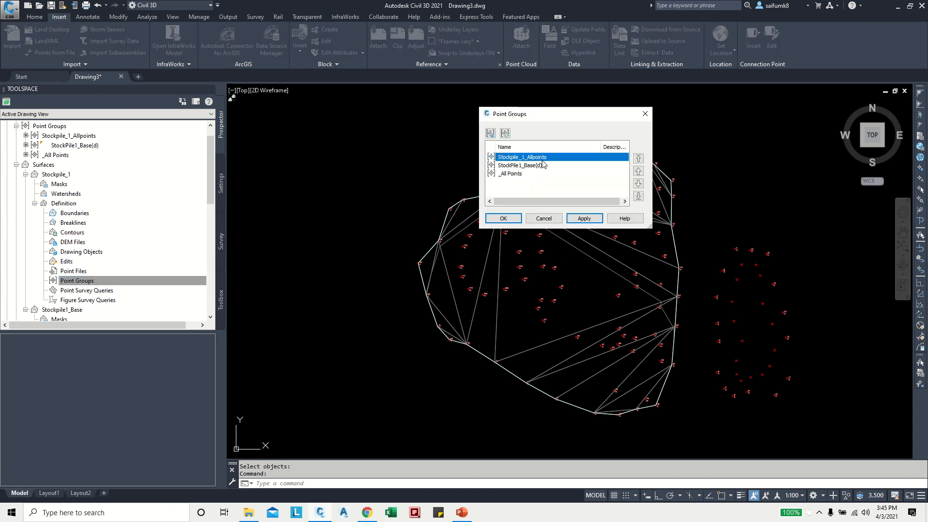
pyautogui.click(583, 219)
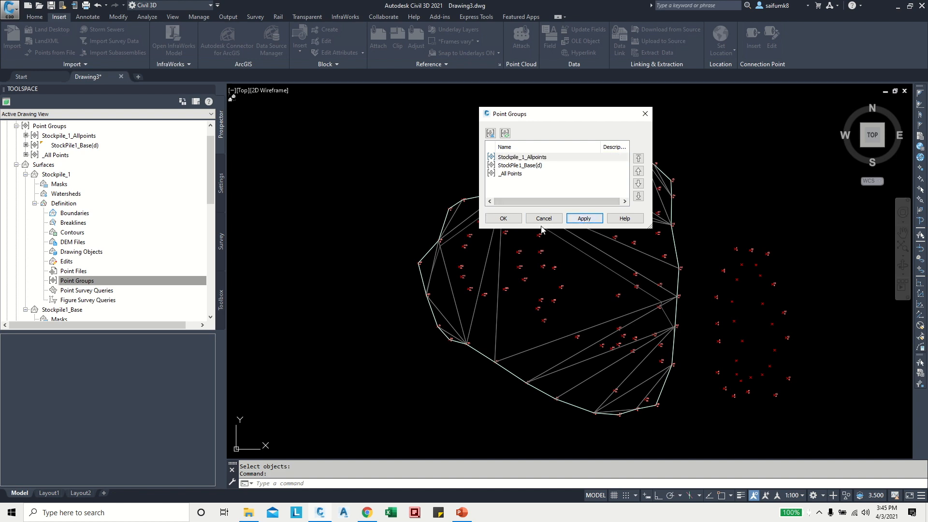
pyautogui.click(503, 219)
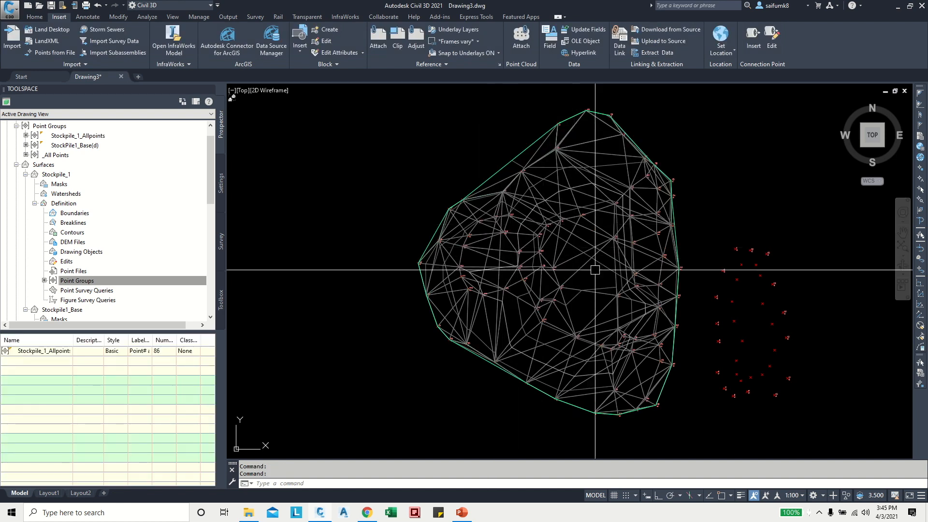
# Send the Stockpile_1 surface to the back of the draw order behind the outline polyline.
pyautogui.scroll(5, 610, 193)
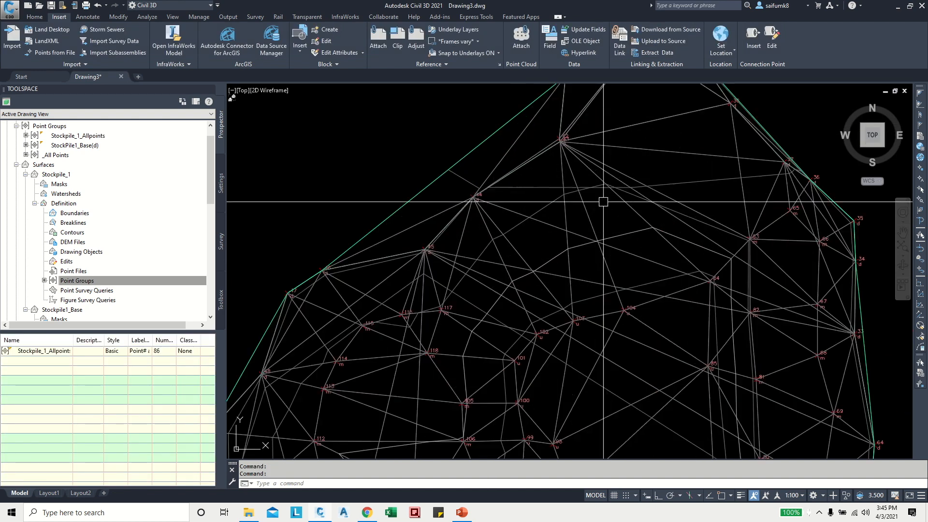
pyautogui.scroll(-5, 557, 212)
pyautogui.click(552, 217)
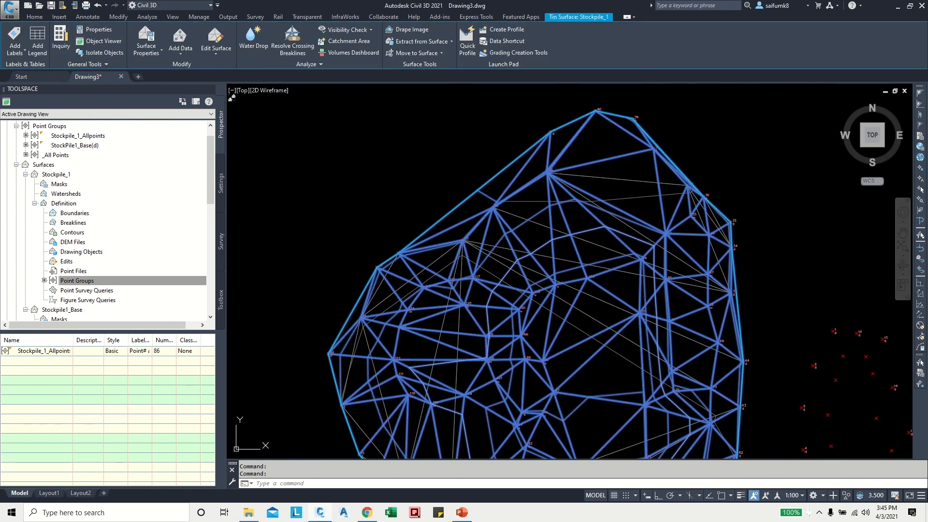
pyautogui.scroll(8, 552, 217)
pyautogui.scroll(-6, 550, 215)
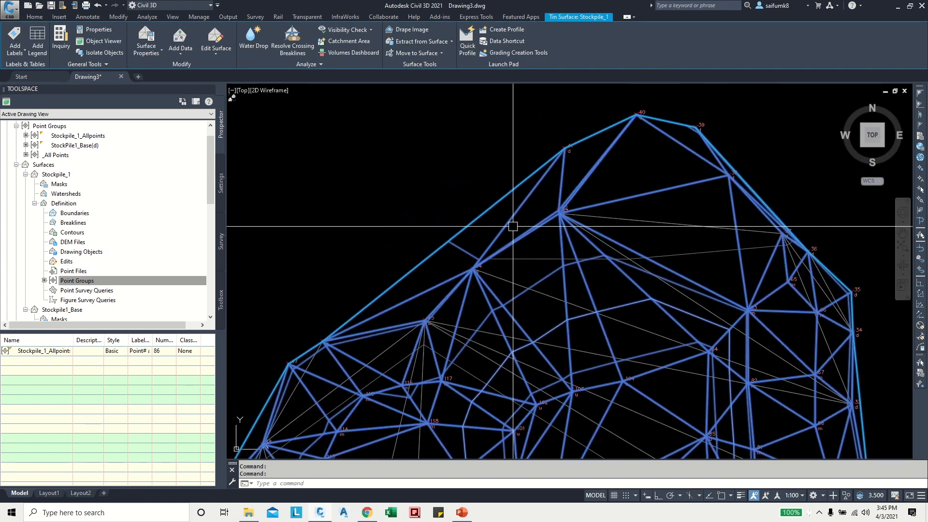
pyautogui.press('Escape')
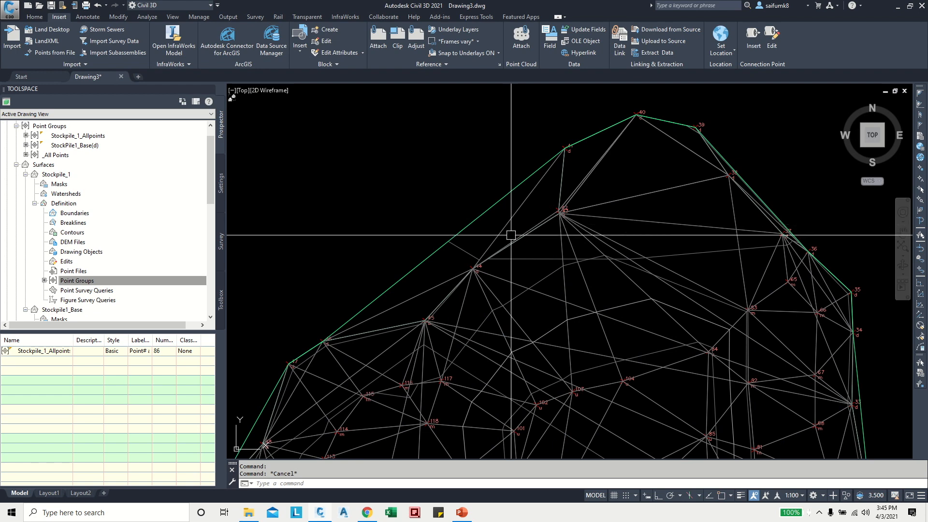
pyautogui.click(512, 243)
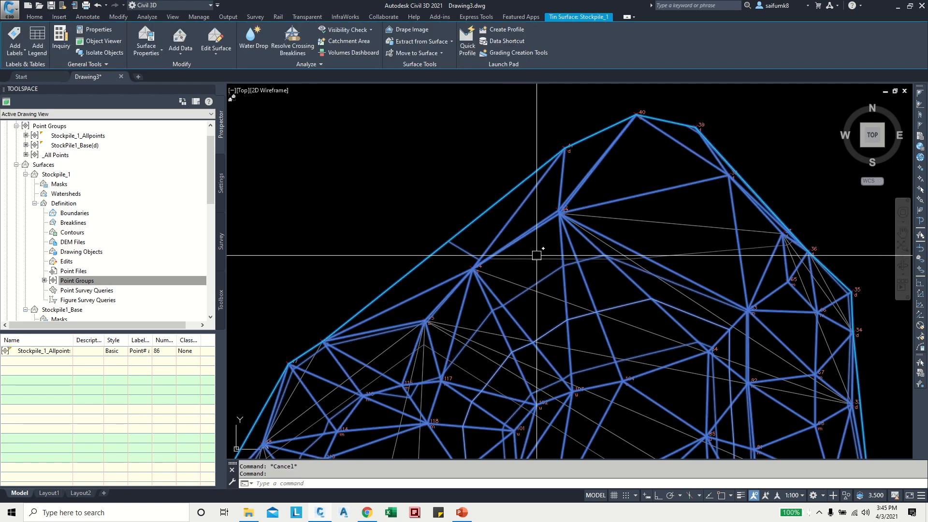
pyautogui.write('dr')
pyautogui.press('Return')
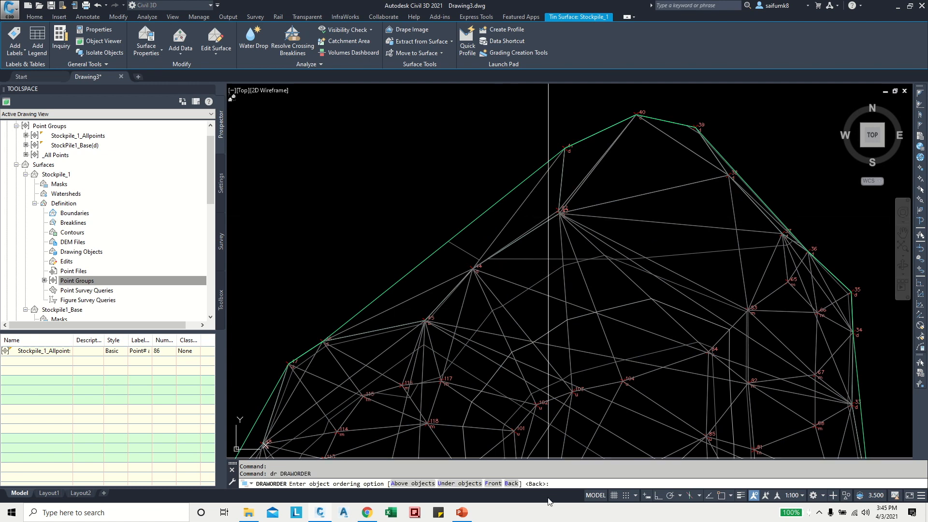
pyautogui.click(516, 483)
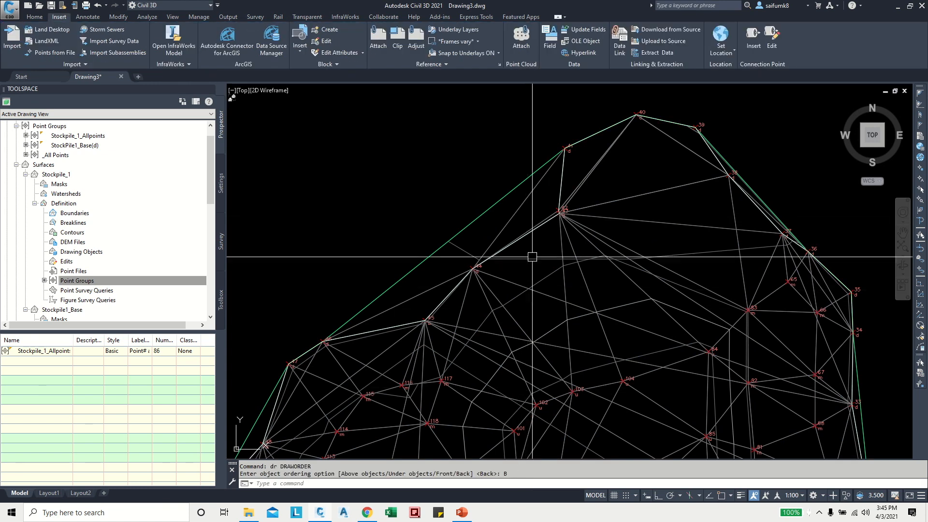
pyautogui.press('Escape')
# Examine where the Stockpile_1 triangulation extends beyond the stockpile outline polyline, especially along the northwestern edge near points 41-46.
pyautogui.click(535, 234)
pyautogui.scroll(-4, 537, 244)
pyautogui.moveTo(543, 254); pyautogui.dragTo(535, 193, button='middle')
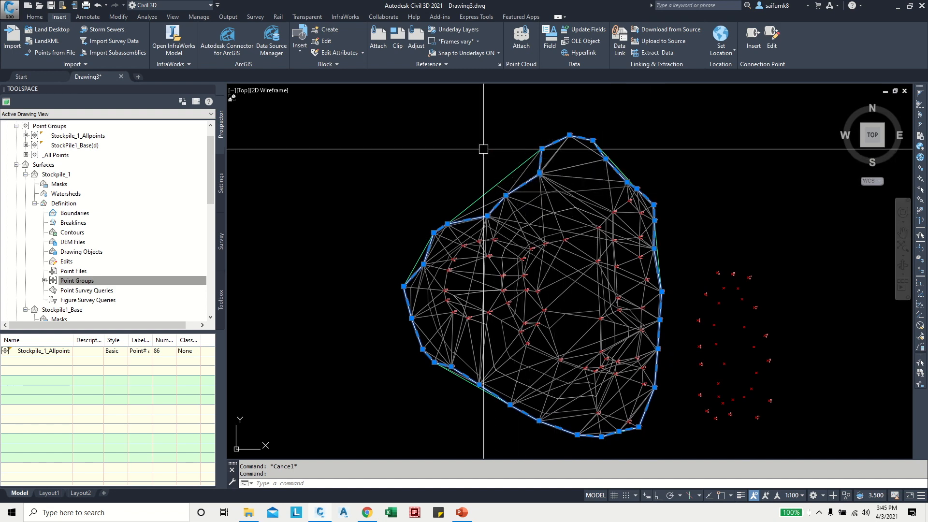
pyautogui.scroll(4, 483, 148)
pyautogui.scroll(-5, 559, 201)
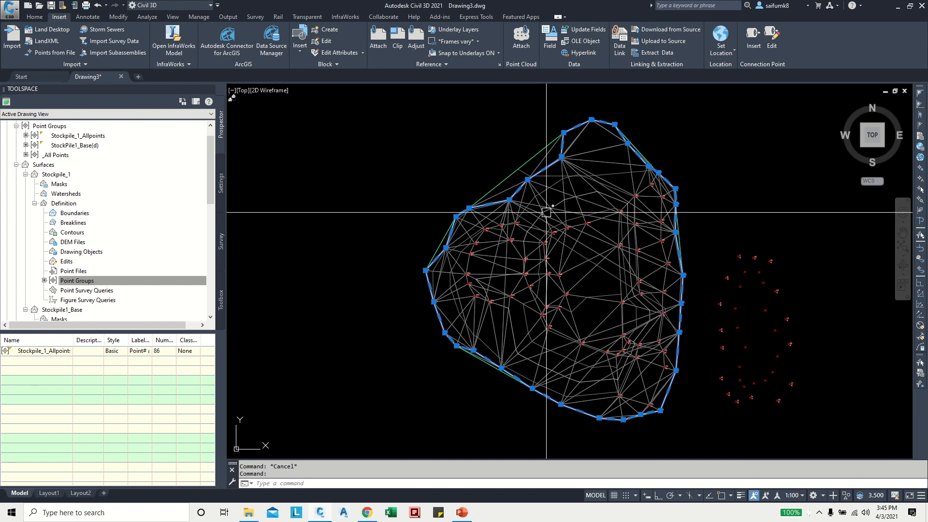
pyautogui.scroll(2, 537, 186)
pyautogui.scroll(4, 517, 206)
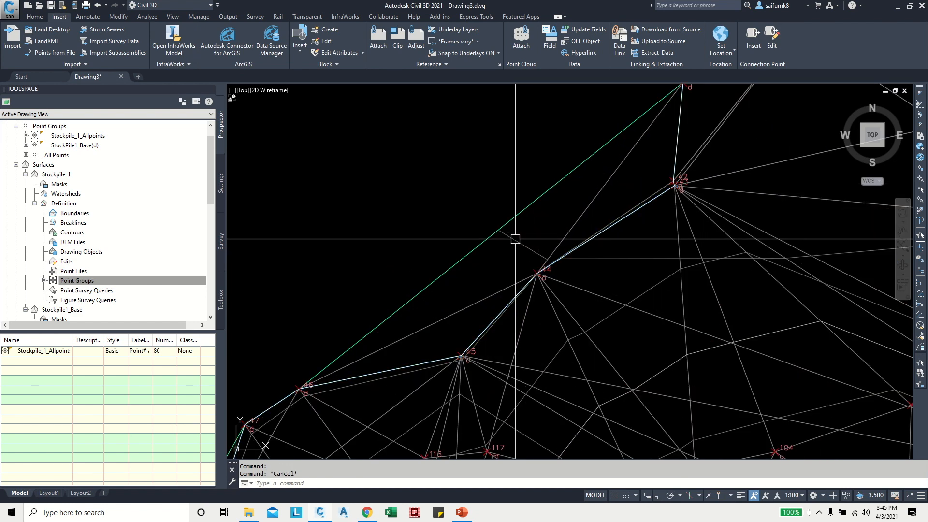
pyautogui.click(521, 239)
pyautogui.scroll(-2, 516, 223)
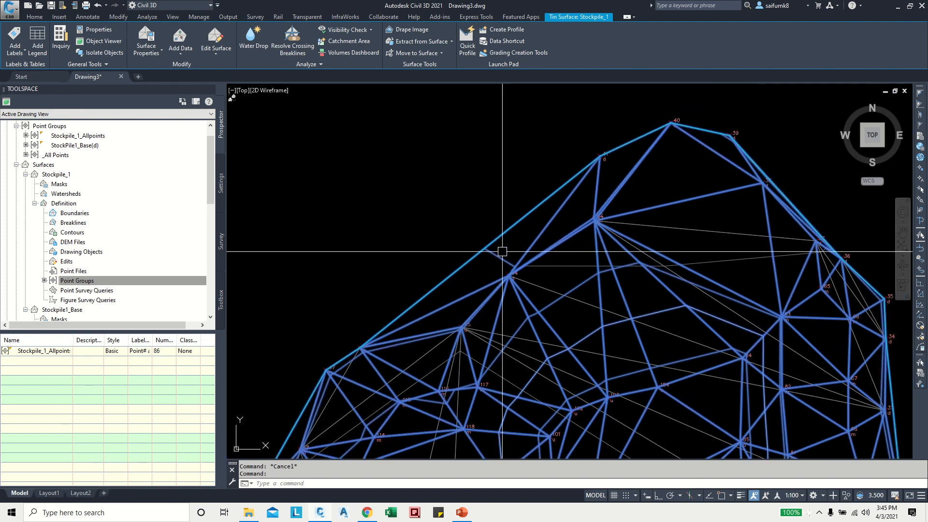
pyautogui.scroll(2, 496, 253)
pyautogui.press('Escape')
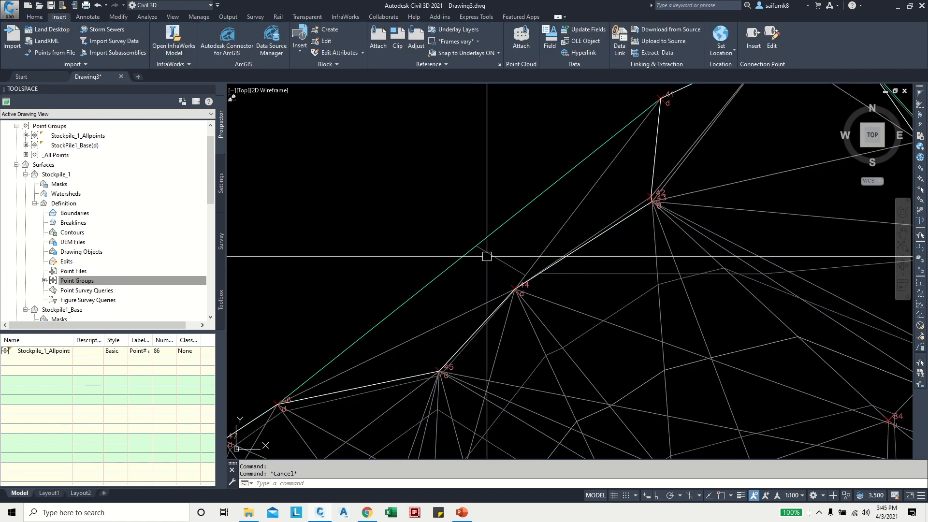
pyautogui.press('Escape')
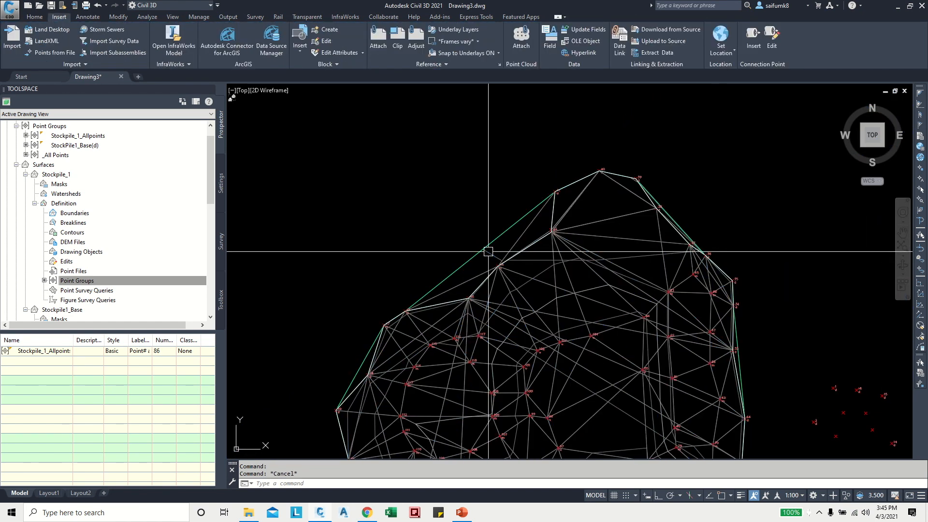
pyautogui.scroll(2, 464, 285)
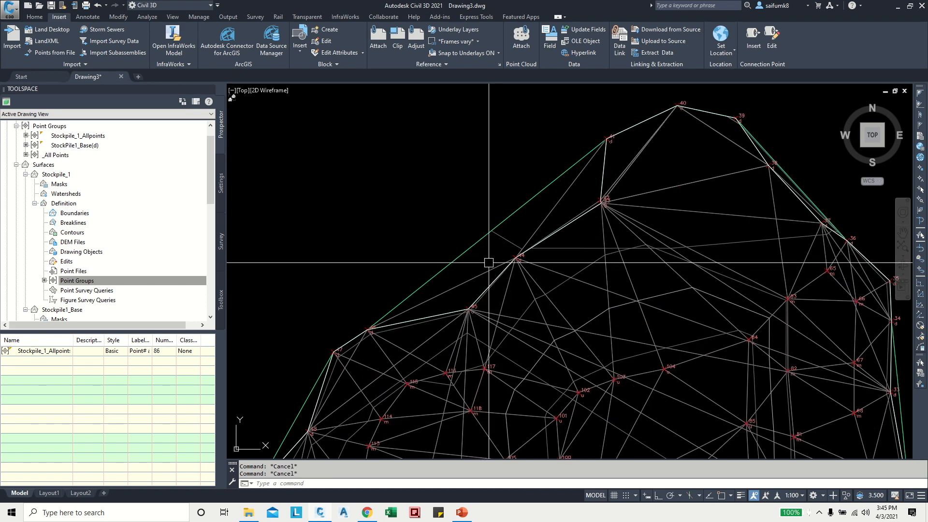
pyautogui.moveTo(493, 249); pyautogui.dragTo(473, 189, button='middle')
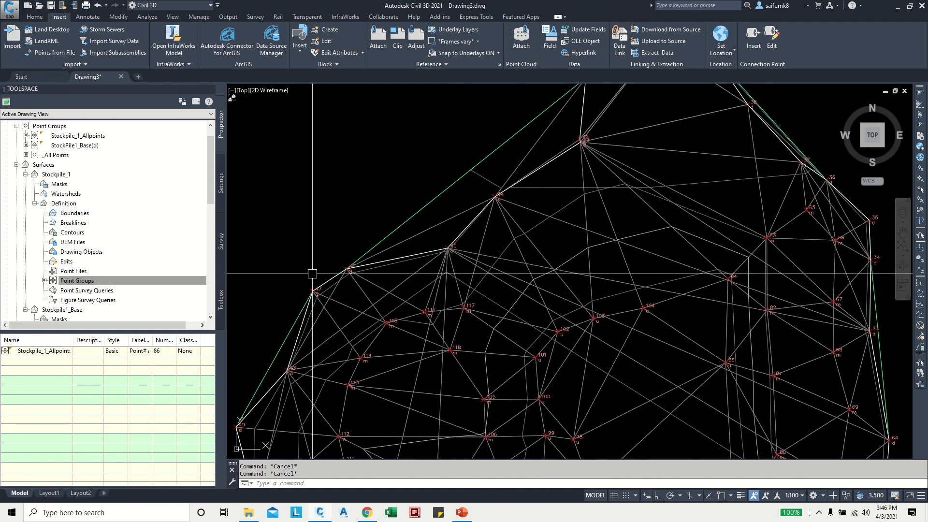
# Add the stockpile outline polyline to the Stockpile_1 surface as an outer boundary with non-destructive breakline on.
pyautogui.click(25, 174)
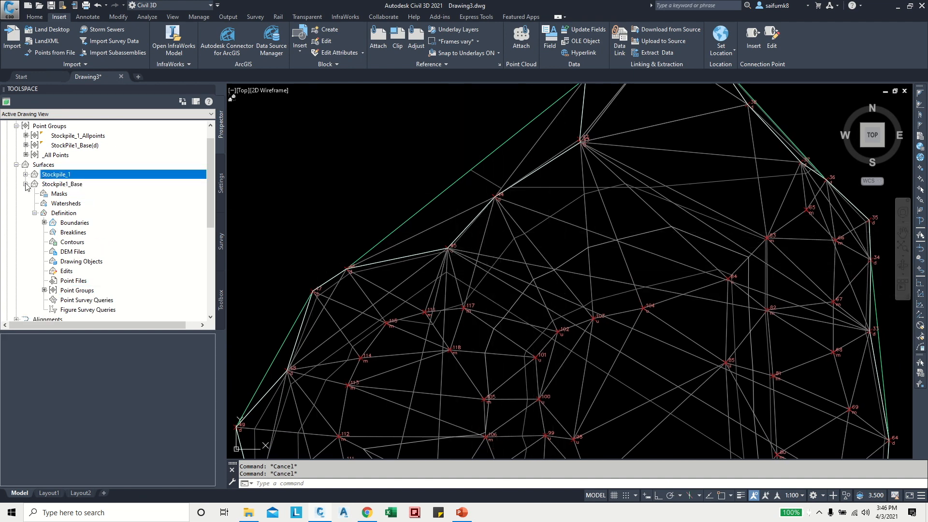
pyautogui.click(25, 184)
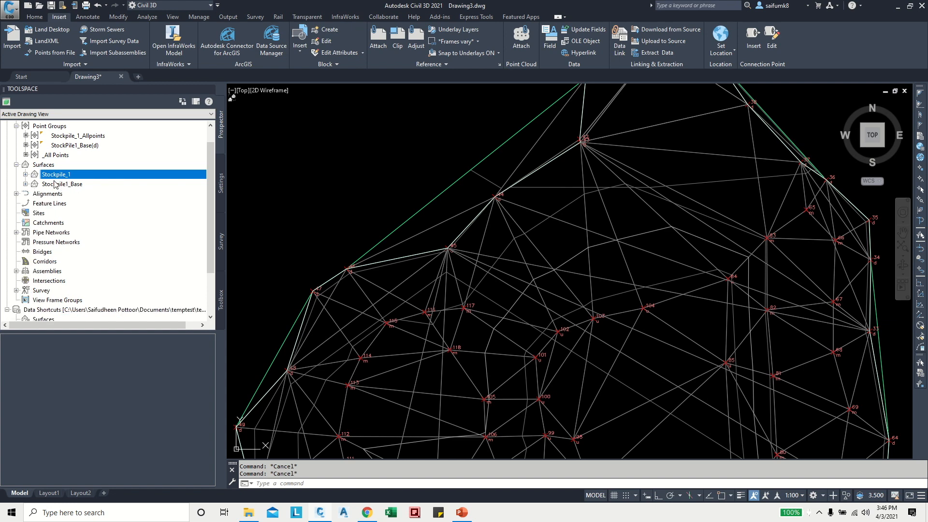
pyautogui.rightClick(53, 176)
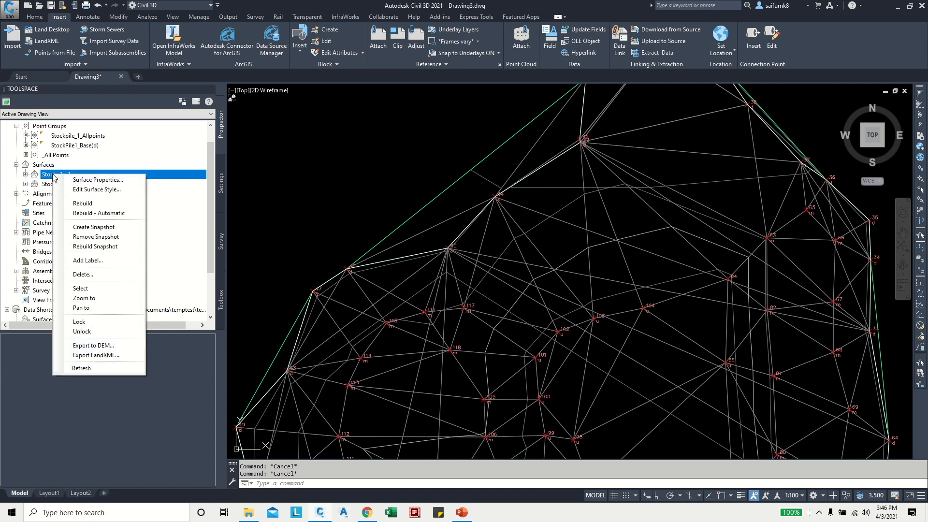
pyautogui.click(89, 290)
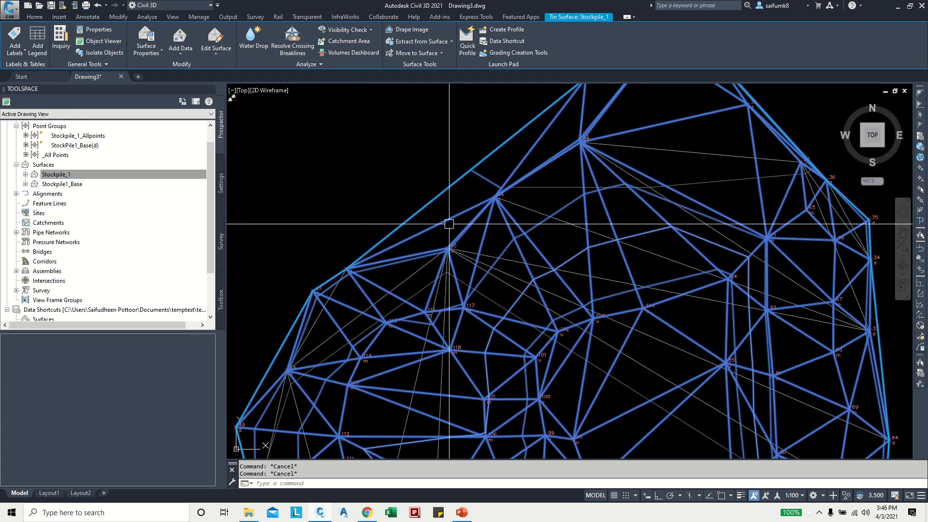
pyautogui.click(178, 48)
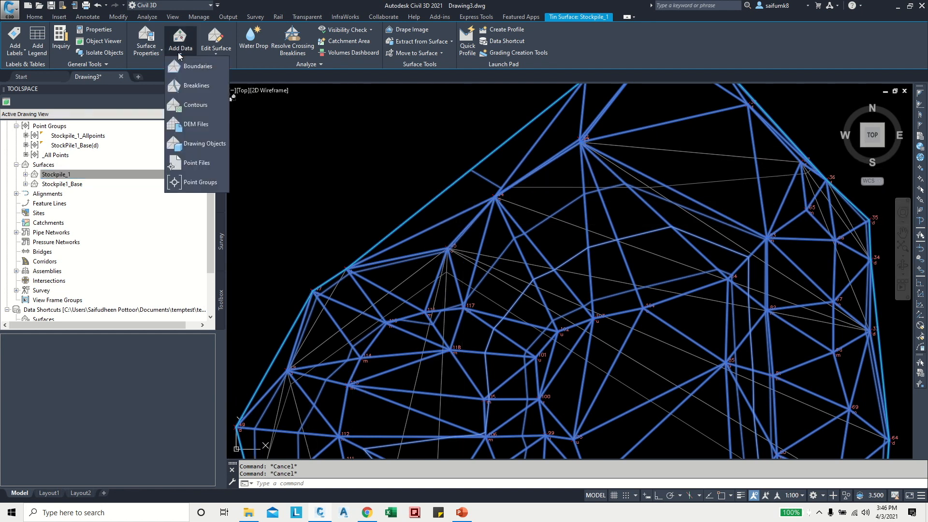
pyautogui.click(196, 84)
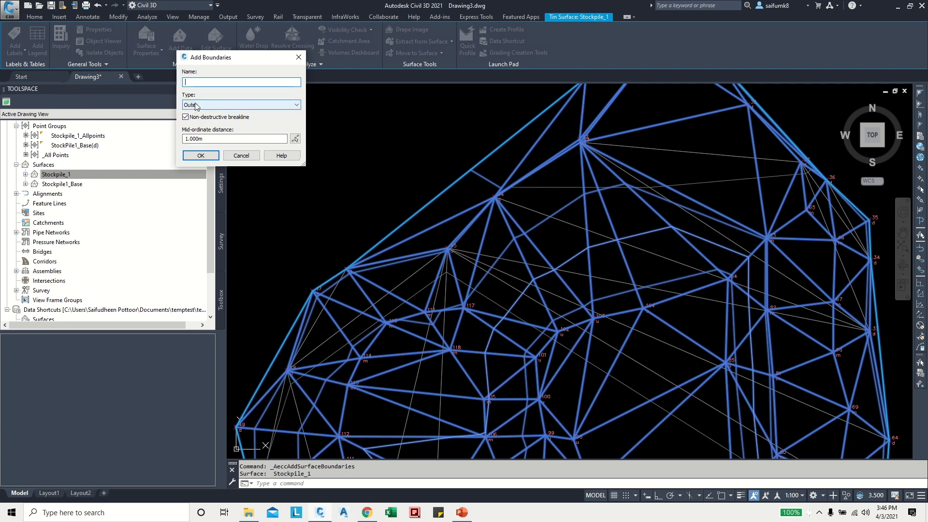
pyautogui.click(204, 158)
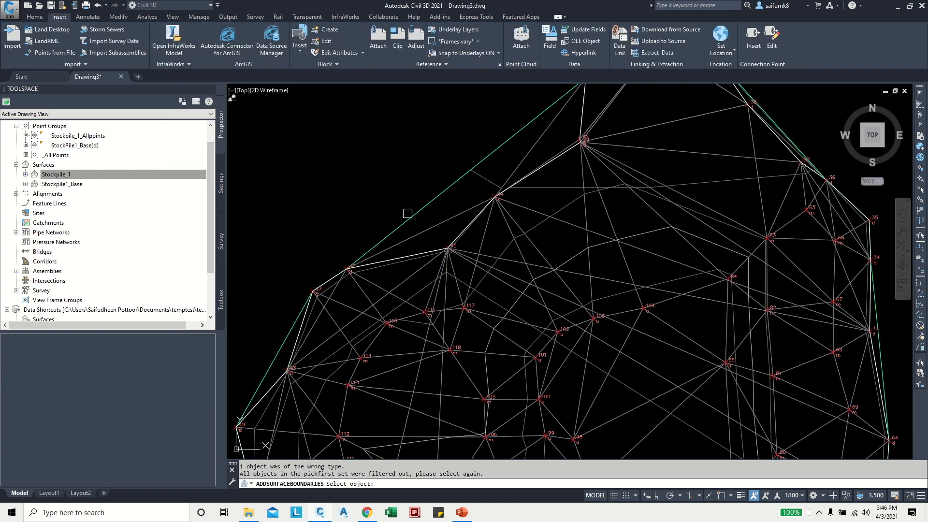
pyautogui.click(416, 254)
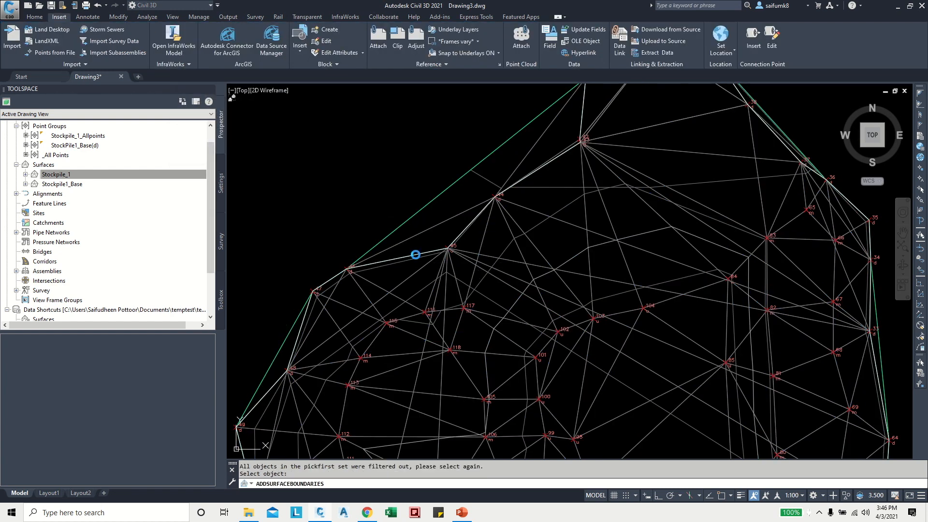
pyautogui.scroll(-4, 525, 245)
pyautogui.moveTo(583, 282); pyautogui.dragTo(541, 226, button='middle')
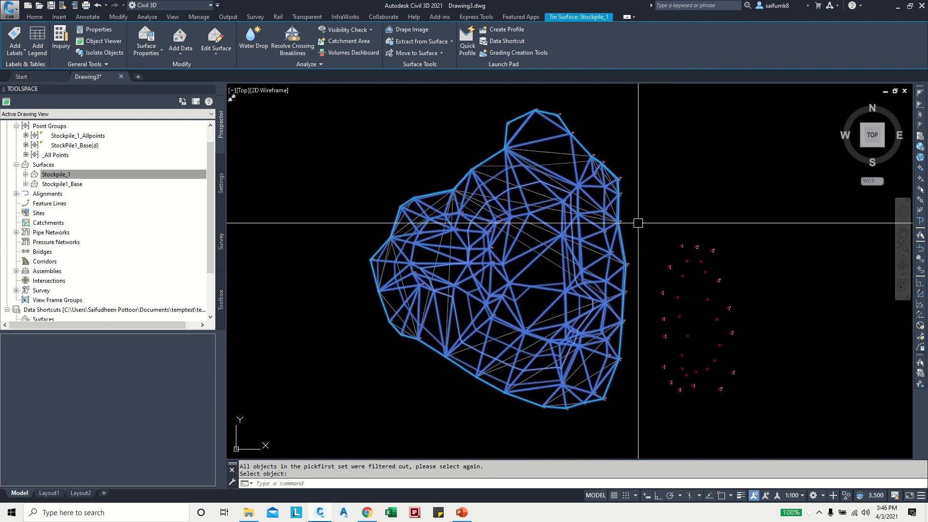
pyautogui.press('Escape')
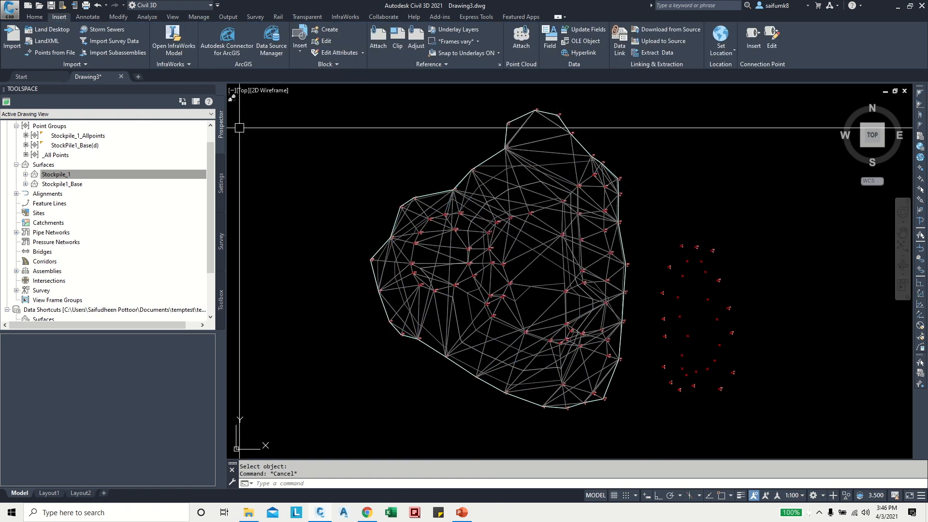
# Start a new TIN volume surface from the Volumes Dashboard and name it Stockpile1_Volume.
pyautogui.click(143, 18)
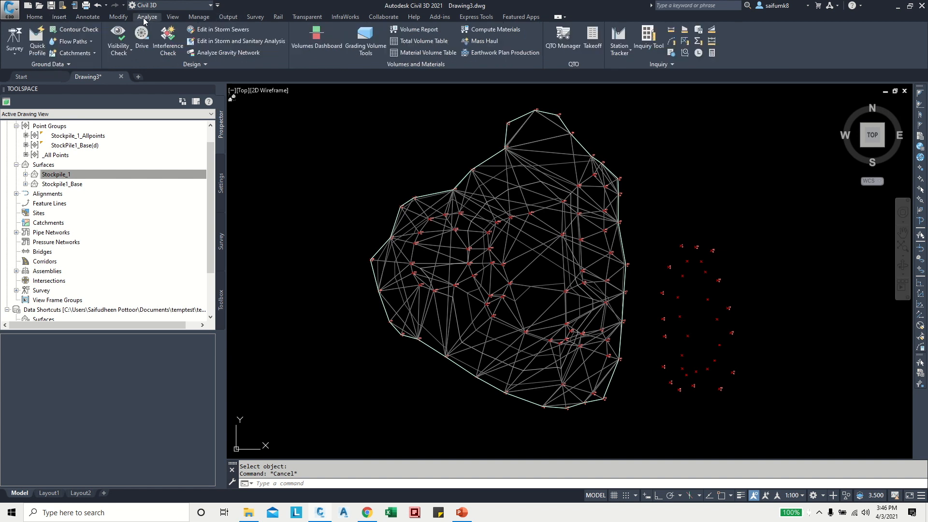
pyautogui.click(317, 39)
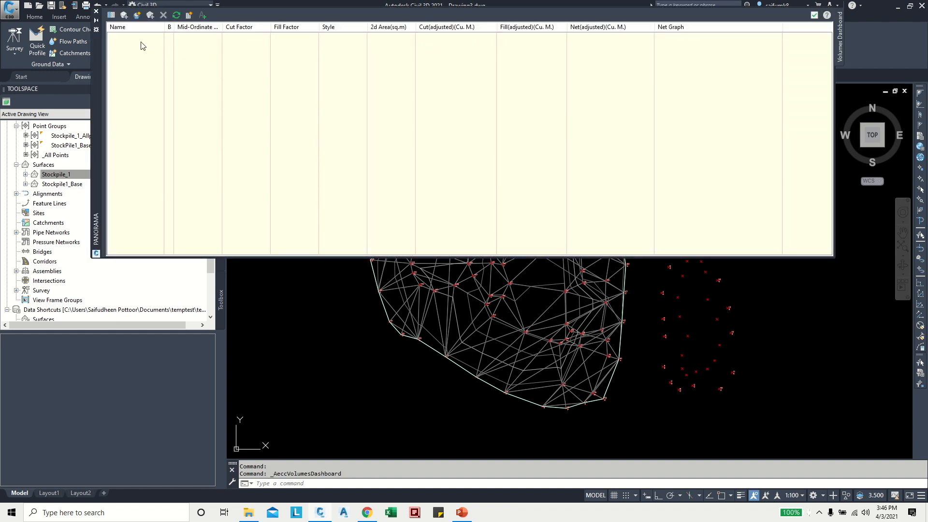
pyautogui.click(136, 16)
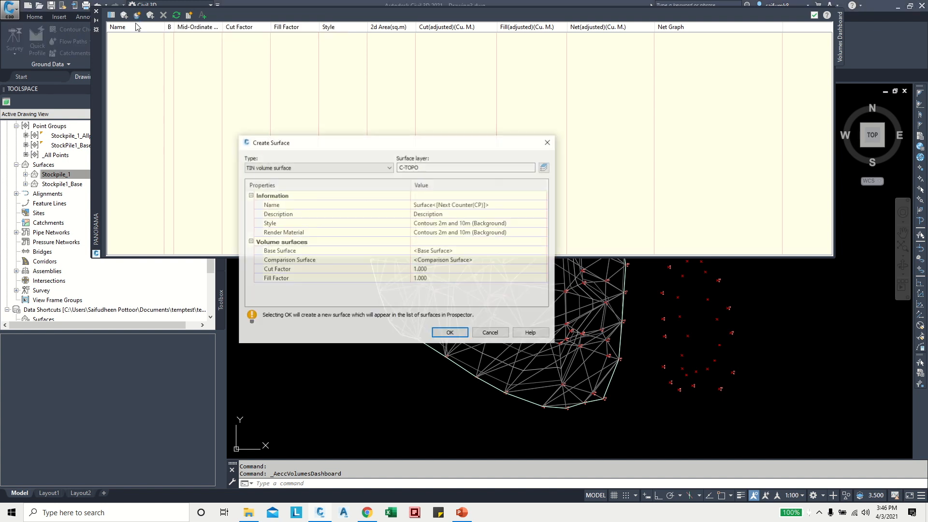
pyautogui.click(458, 207)
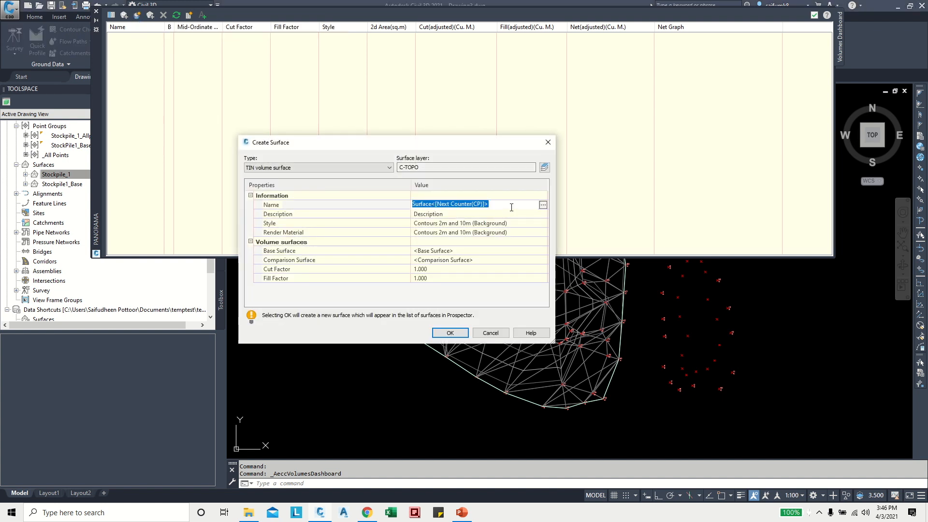
pyautogui.write('Stockpile1_Volume')
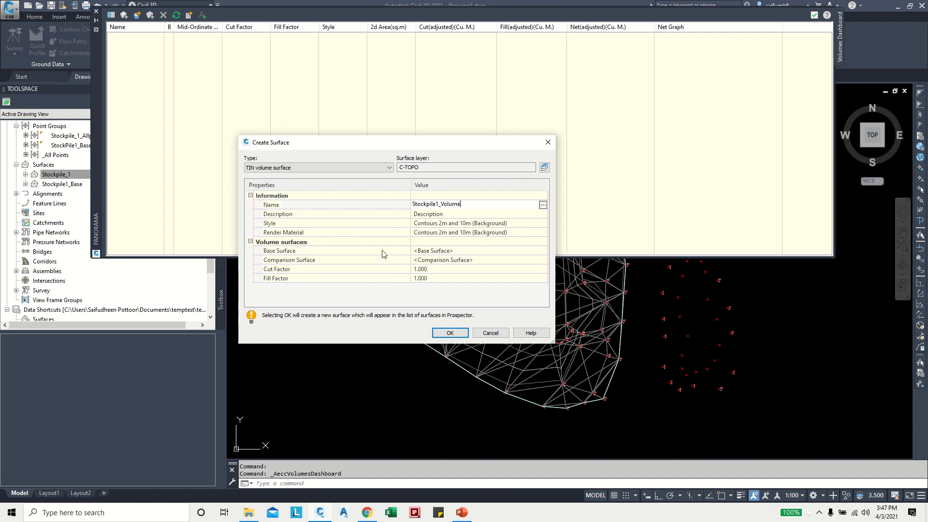
# Set Stockpile1_Base as the base surface of the volume surface.
pyautogui.click(366, 252)
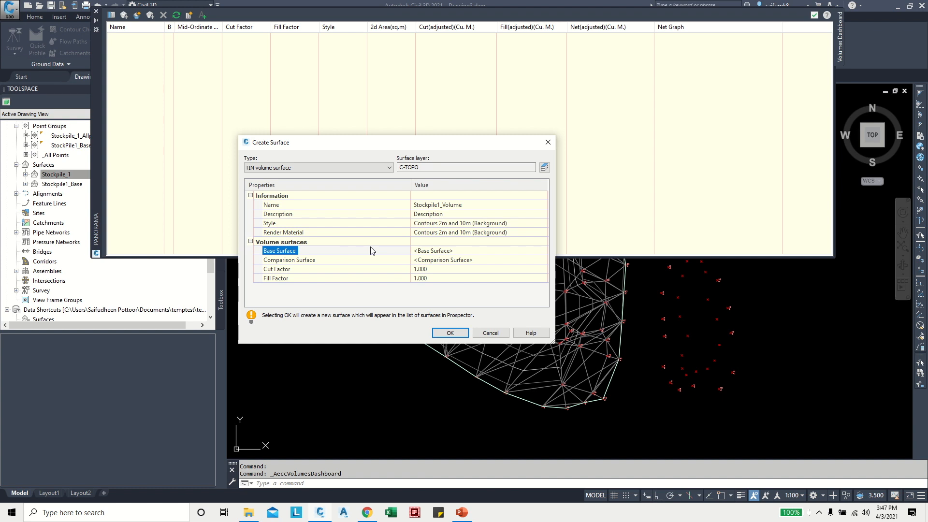
pyautogui.click(492, 252)
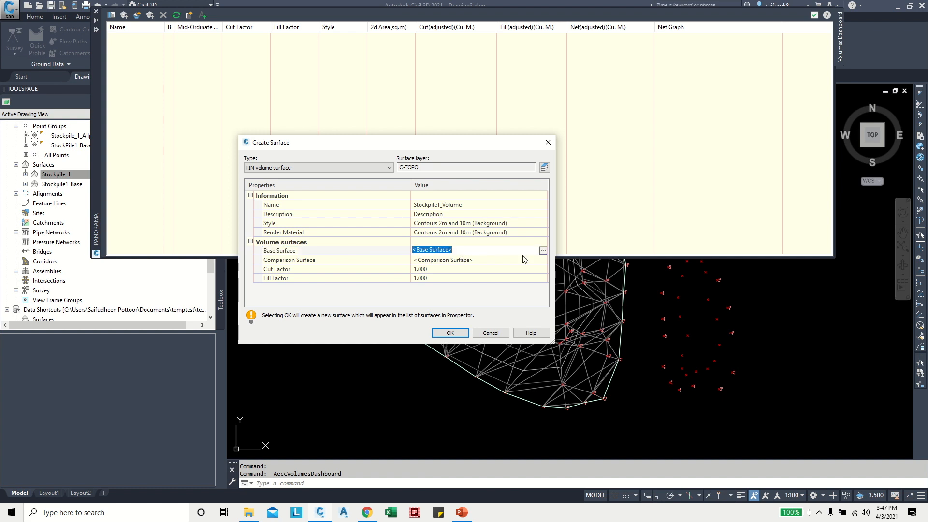
pyautogui.click(542, 251)
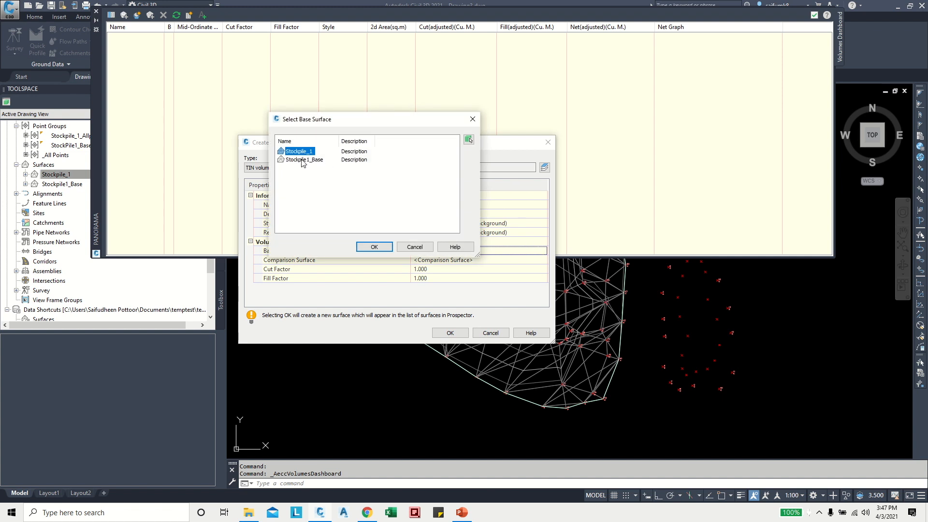
pyautogui.click(302, 160)
pyautogui.click(376, 248)
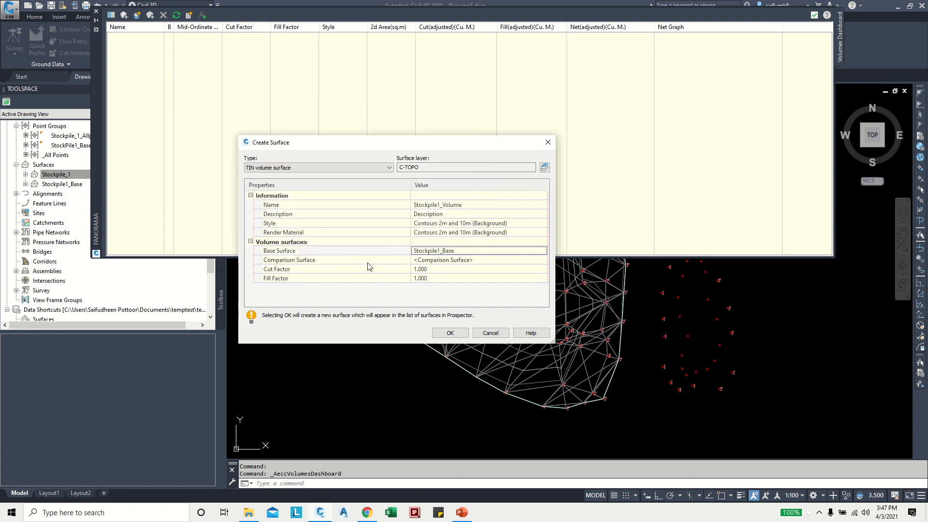
# Set Stockpile_1 as the comparison surface and create the Stockpile1_Volume TIN volume surface.
pyautogui.click(385, 263)
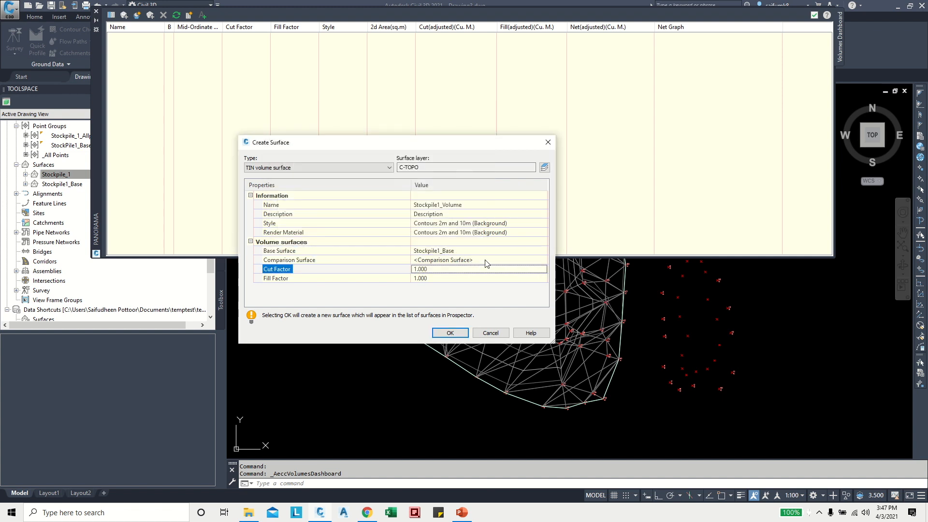
pyautogui.click(526, 260)
pyautogui.click(543, 261)
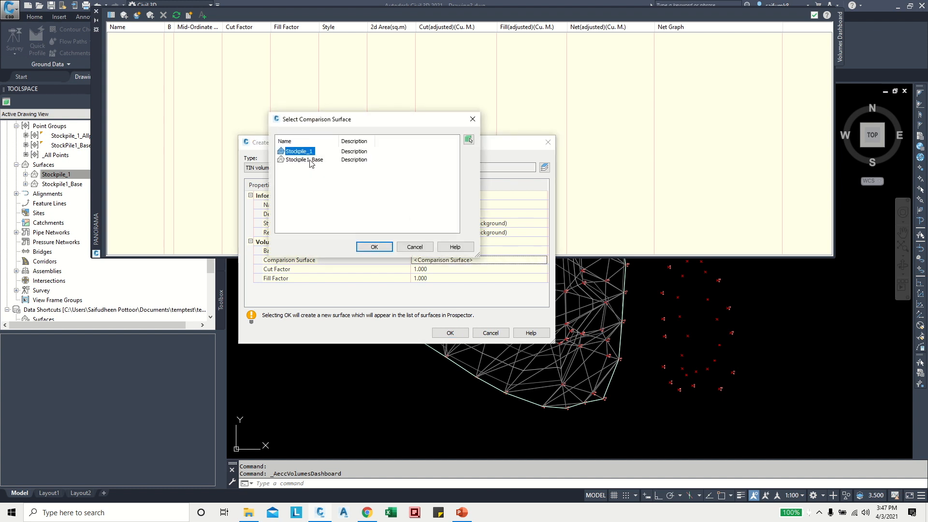
pyautogui.click(383, 246)
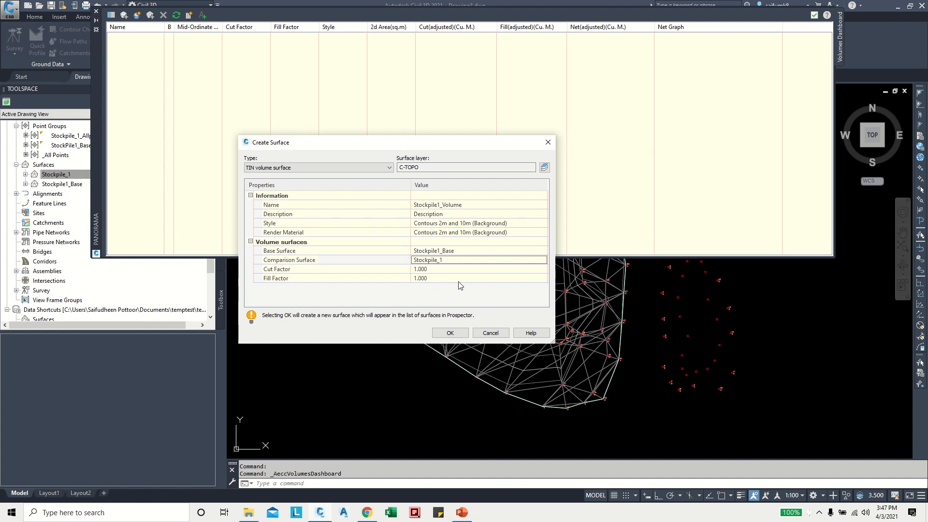
pyautogui.click(452, 334)
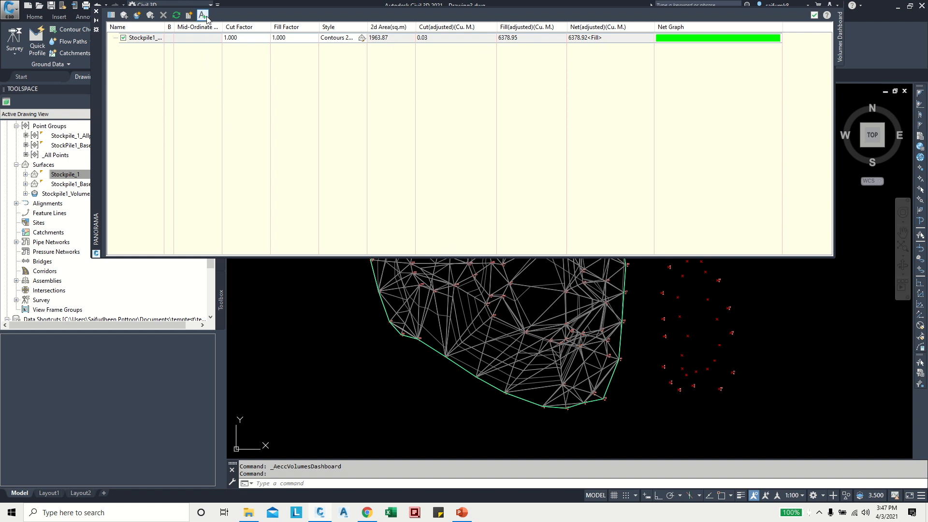
# Insert a Cut/Fill Summary table into the drawing, northeast of the stockpile surface.
pyautogui.click(205, 19)
pyautogui.scroll(-5, 502, 334)
pyautogui.scroll(6, 503, 335)
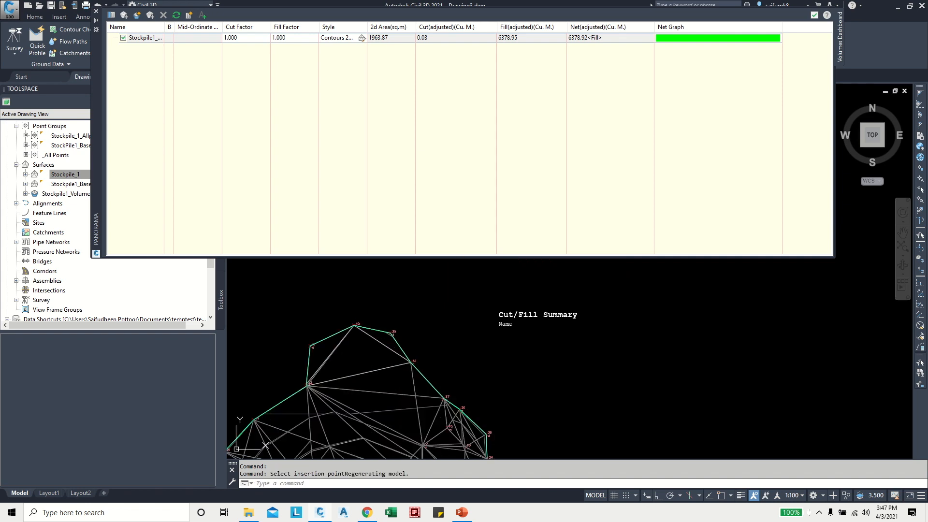
pyautogui.click(499, 311)
pyautogui.scroll(4, 523, 325)
pyautogui.scroll(-5, 488, 352)
pyautogui.scroll(5, 415, 323)
pyautogui.scroll(-5, 531, 333)
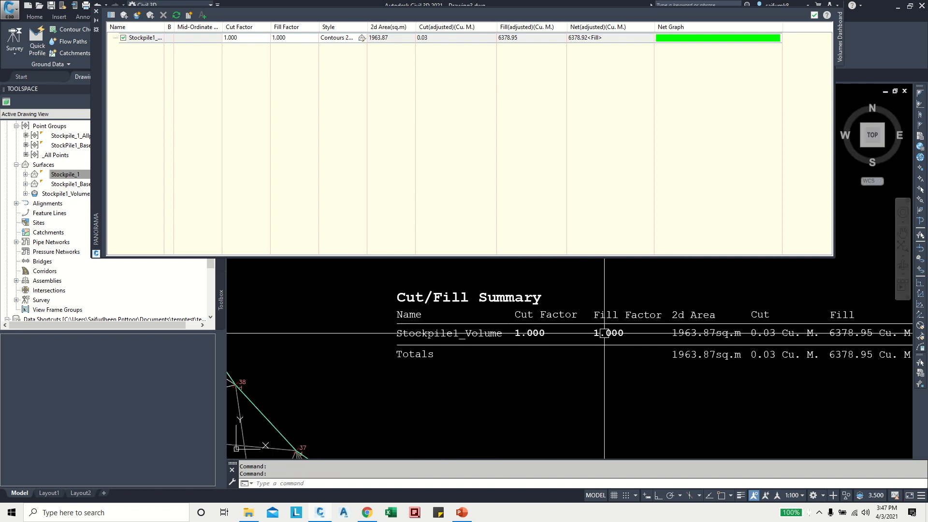
# Check the object properties of the inserted Cut/Fill Summary table.
pyautogui.click(618, 307)
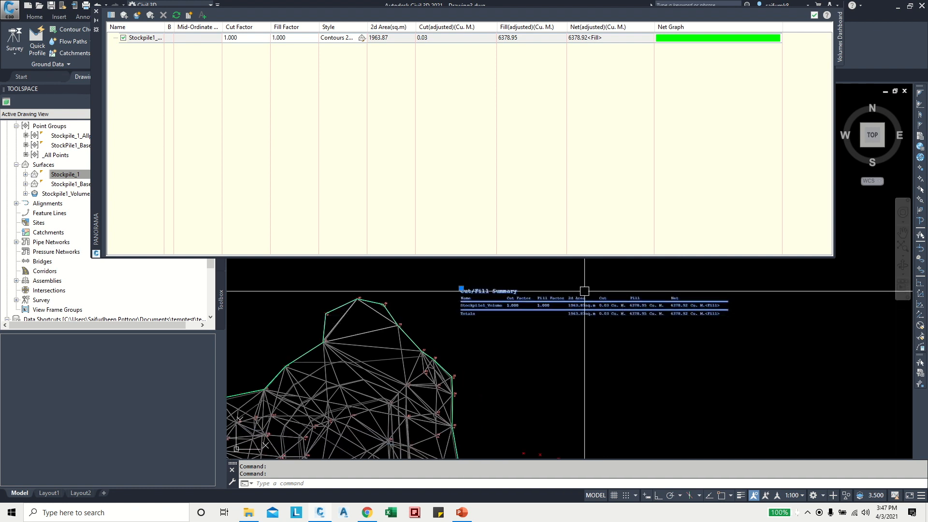
pyautogui.hotkey('ctrl', '1')
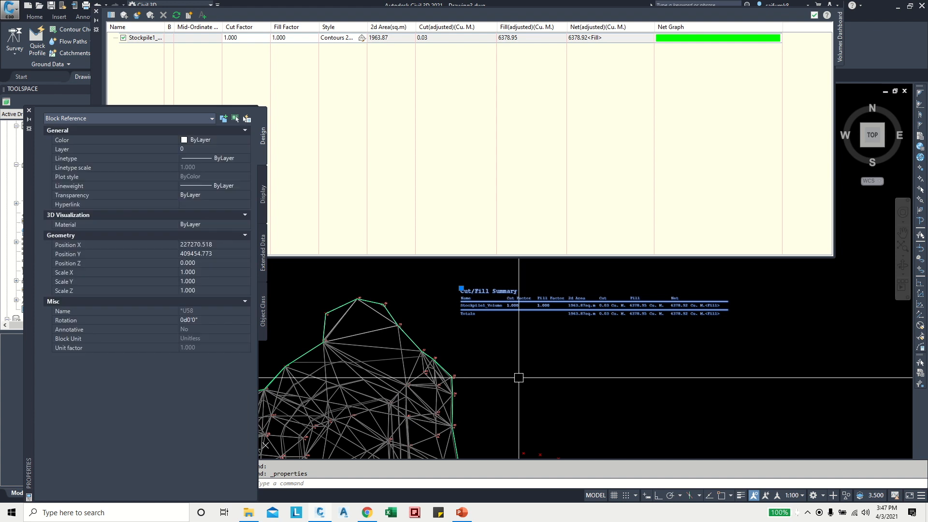
pyautogui.click(29, 111)
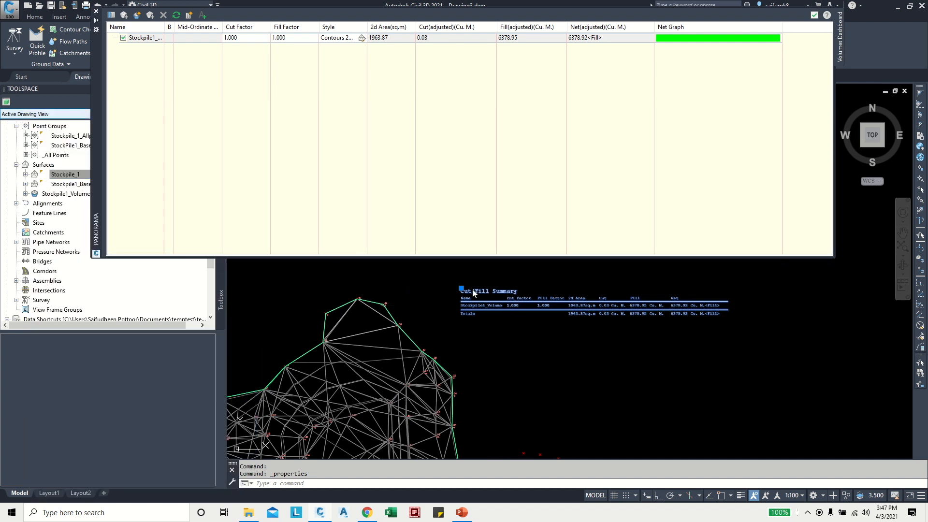
# Generate the cut/fill report for Stockpile1_Volume, review its totals, and close the report and the Volumes Dashboard.
pyautogui.click(189, 16)
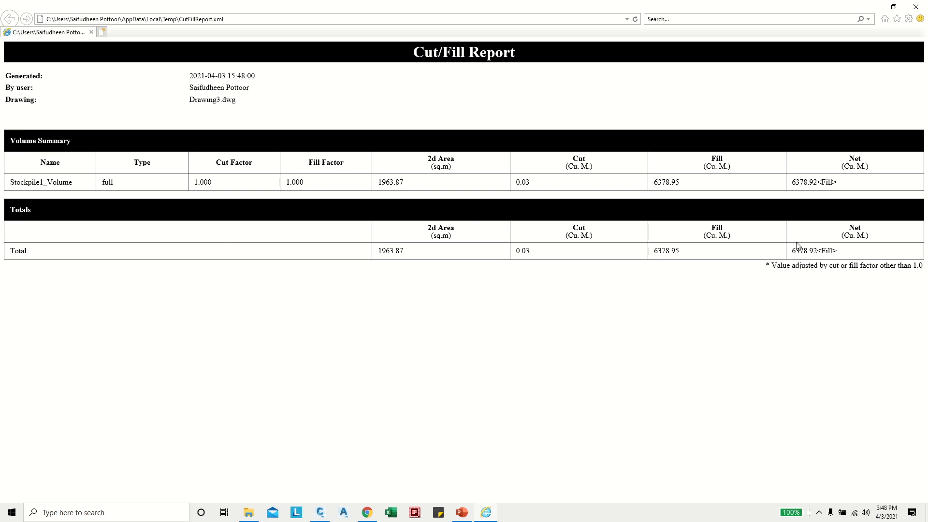
pyautogui.moveTo(807, 246); pyautogui.dragTo(762, 234)
pyautogui.click(772, 201)
pyautogui.click(915, 6)
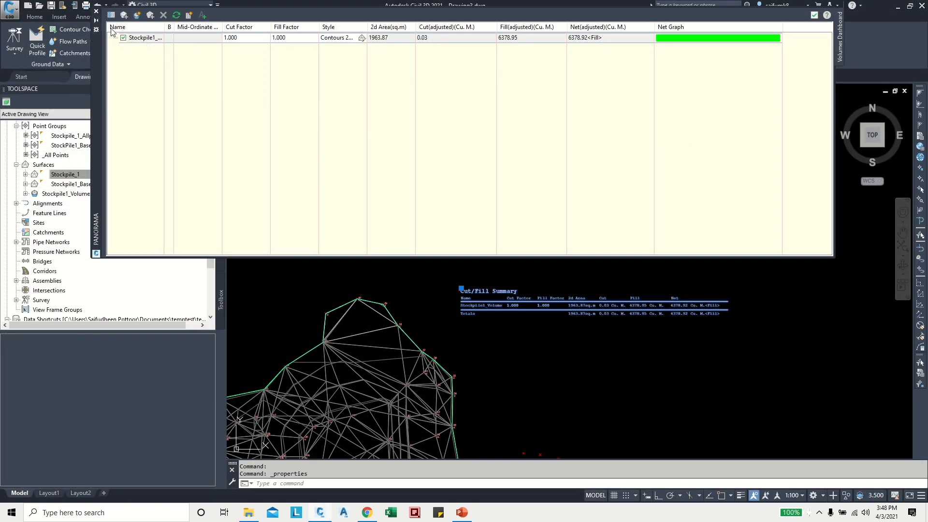
pyautogui.click(96, 11)
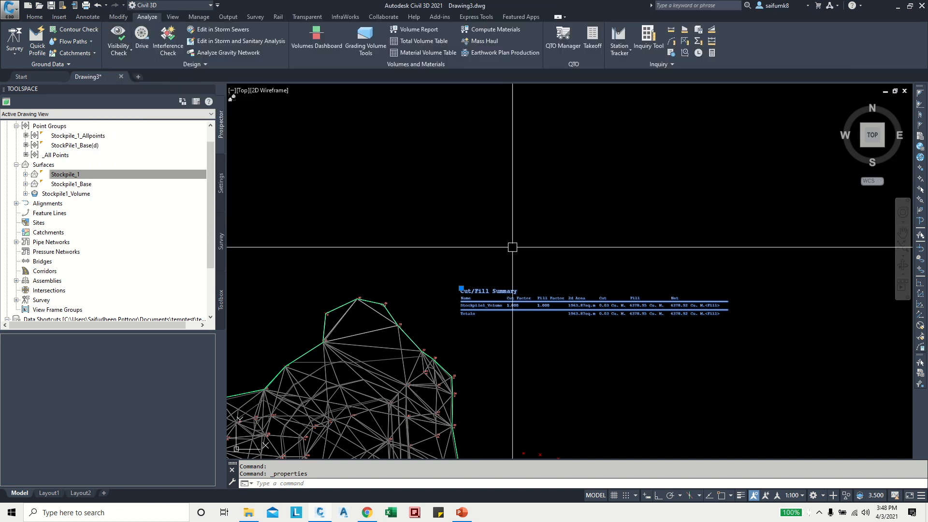
pyautogui.scroll(-3, 512, 247)
pyautogui.scroll(5, 479, 295)
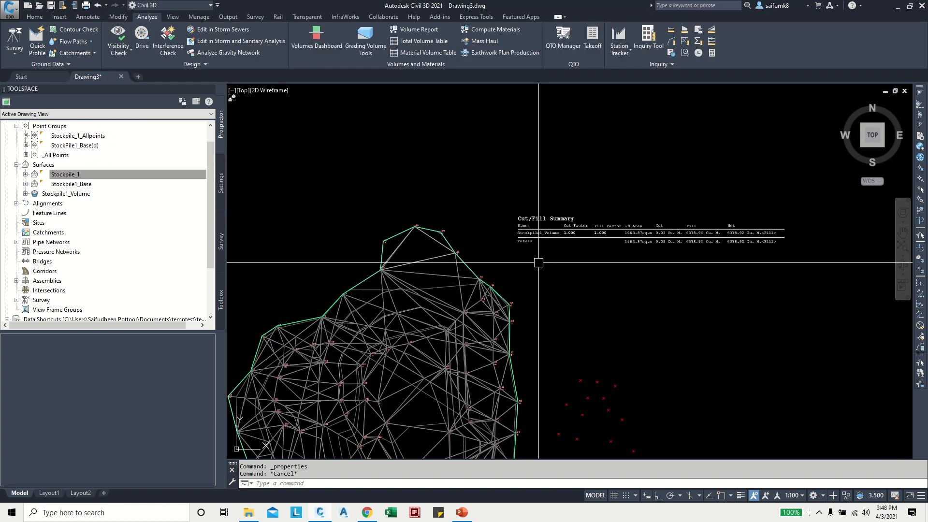
pyautogui.scroll(-2, 523, 271)
pyautogui.moveTo(514, 269); pyautogui.dragTo(491, 166, button='middle')
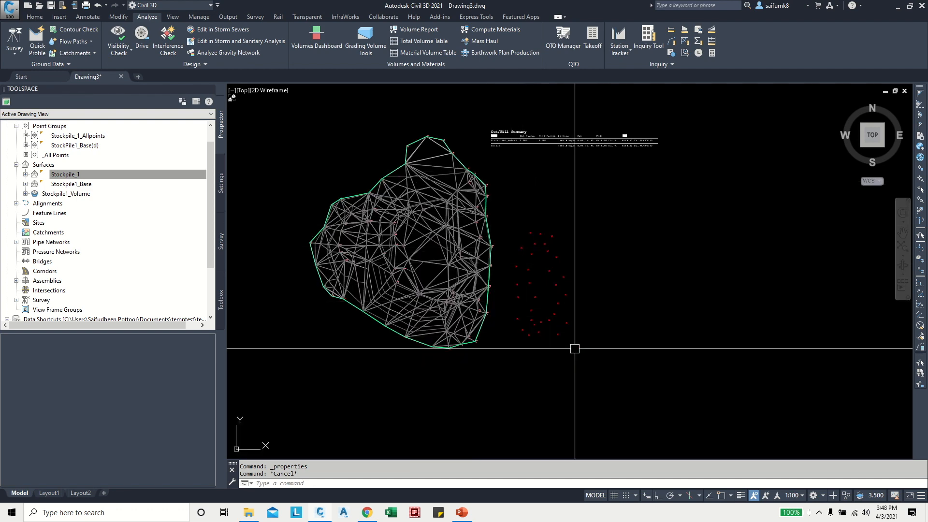
pyautogui.scroll(2, 558, 243)
pyautogui.scroll(-2, 559, 236)
pyautogui.moveTo(563, 228); pyautogui.dragTo(529, 249, button='middle')
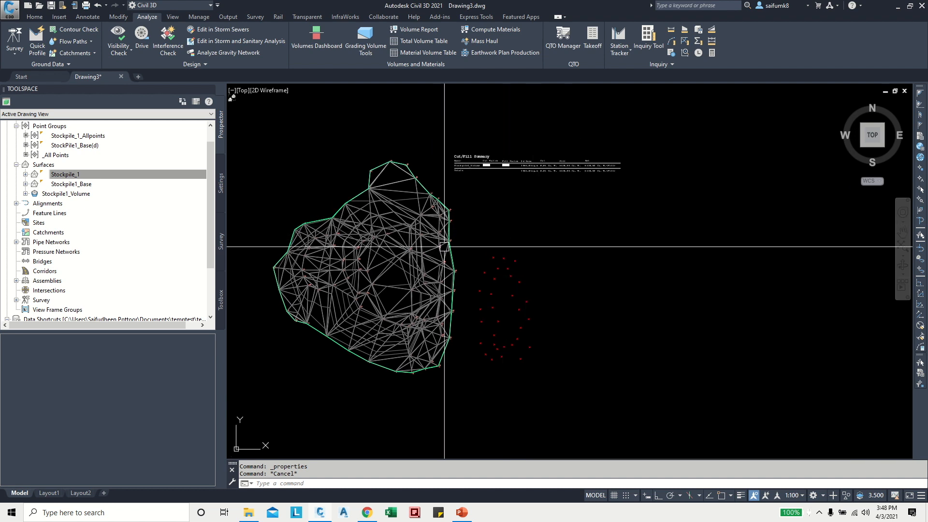
# Start a new point group and name it Stockpile2_Base(d).
pyautogui.moveTo(207, 181); pyautogui.dragTo(207, 147)
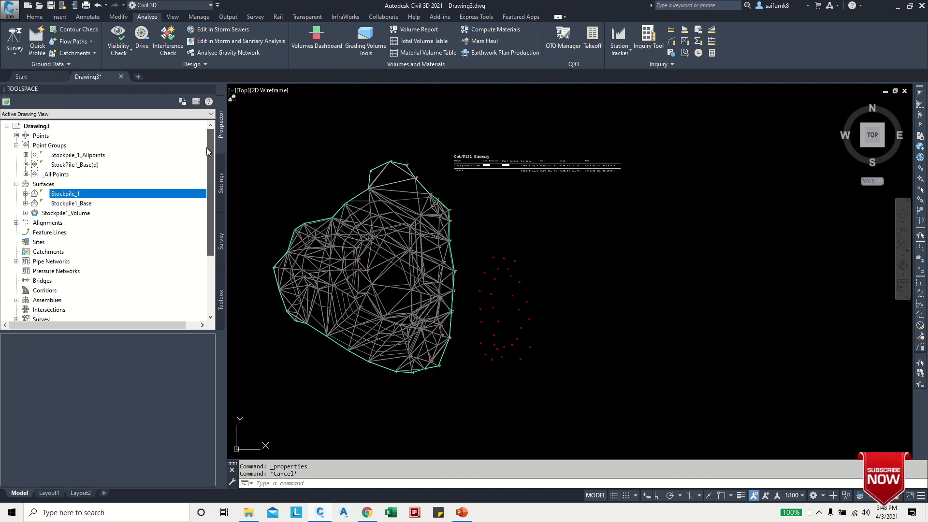
pyautogui.click(49, 145)
pyautogui.rightClick(47, 146)
pyautogui.click(70, 153)
pyautogui.press('Escape')
pyautogui.rightClick(46, 145)
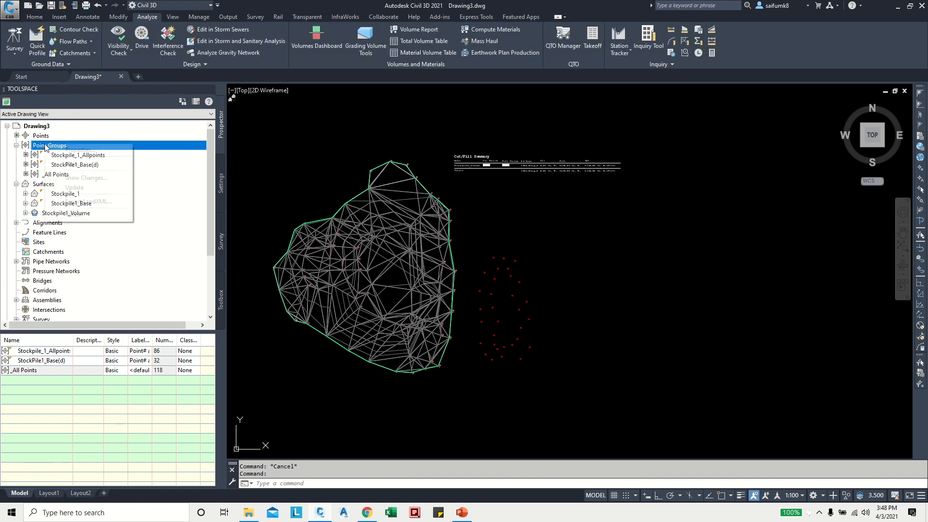
pyautogui.click(78, 164)
pyautogui.moveTo(286, 90); pyautogui.dragTo(591, 114)
pyautogui.moveTo(553, 153); pyautogui.dragTo(399, 150)
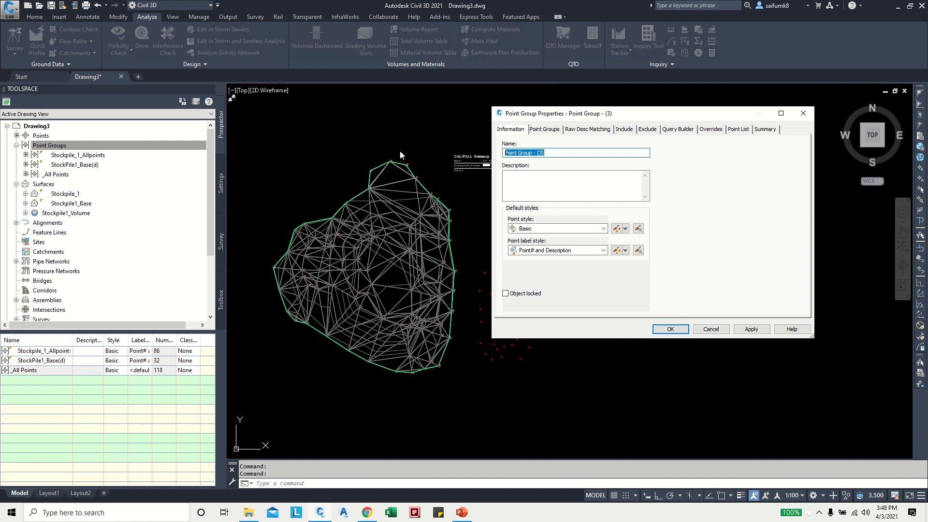
pyautogui.write('Stockpile2_Base(d')
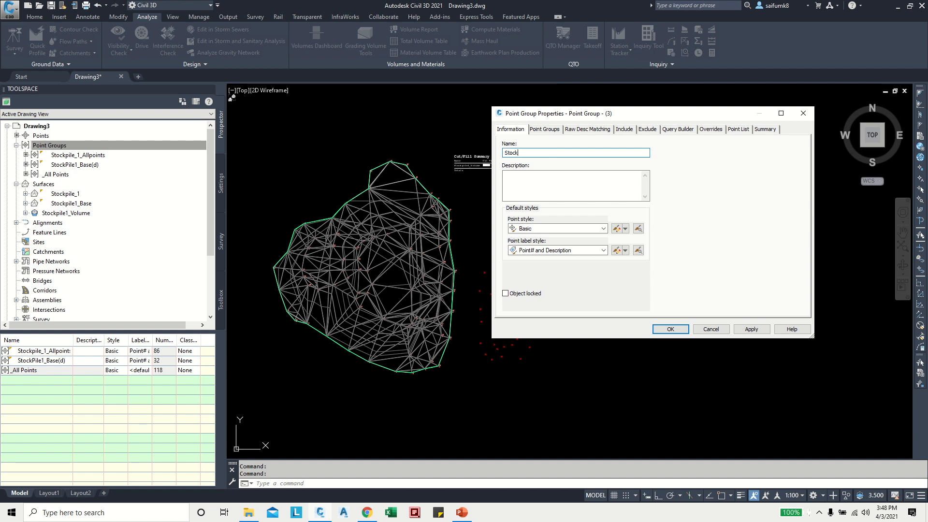
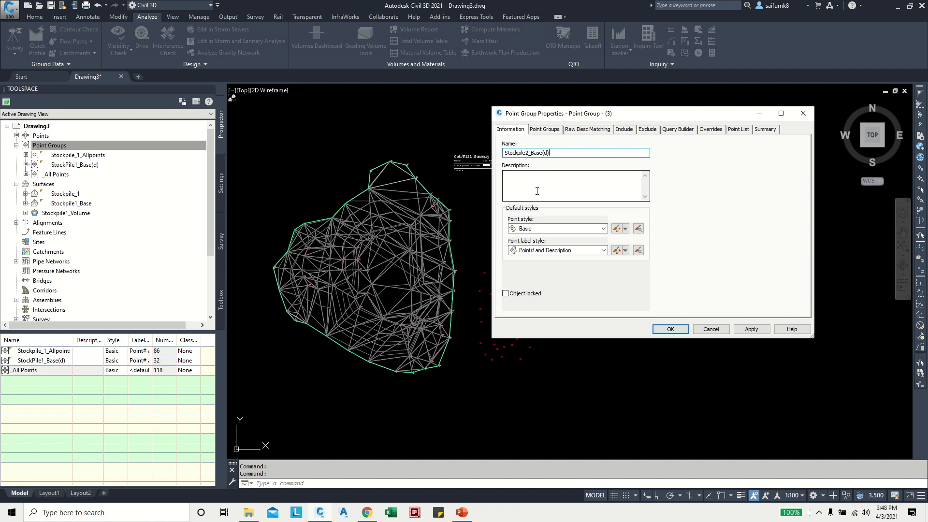
# Include points whose raw description matches d in the Stockpile2_Base(d) group.
pyautogui.click(545, 130)
pyautogui.click(595, 131)
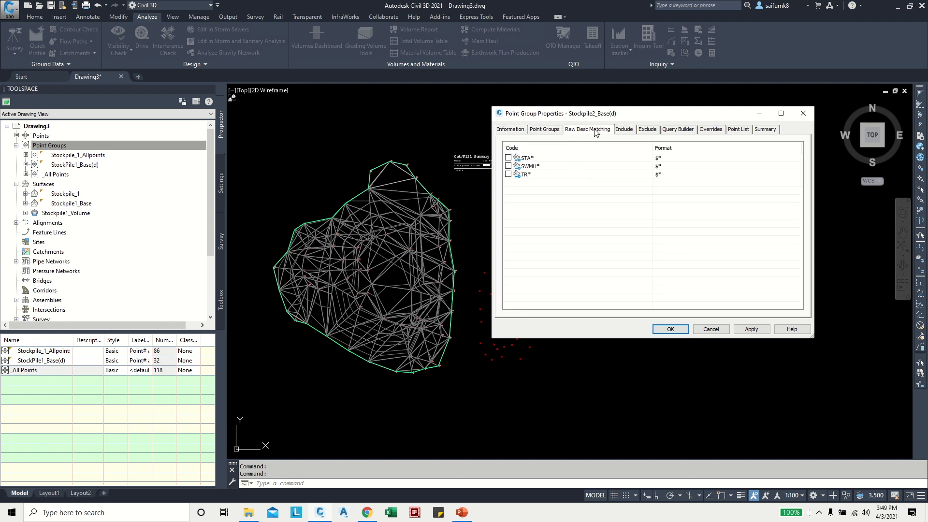
pyautogui.click(625, 131)
pyautogui.click(526, 218)
pyautogui.click(608, 216)
pyautogui.write('d')
# Exclude all points of the first stockpile, numbers 33-118, from Stockpile2_Base(d) by selecting them in the drawing, and apply the change.
pyautogui.click(648, 129)
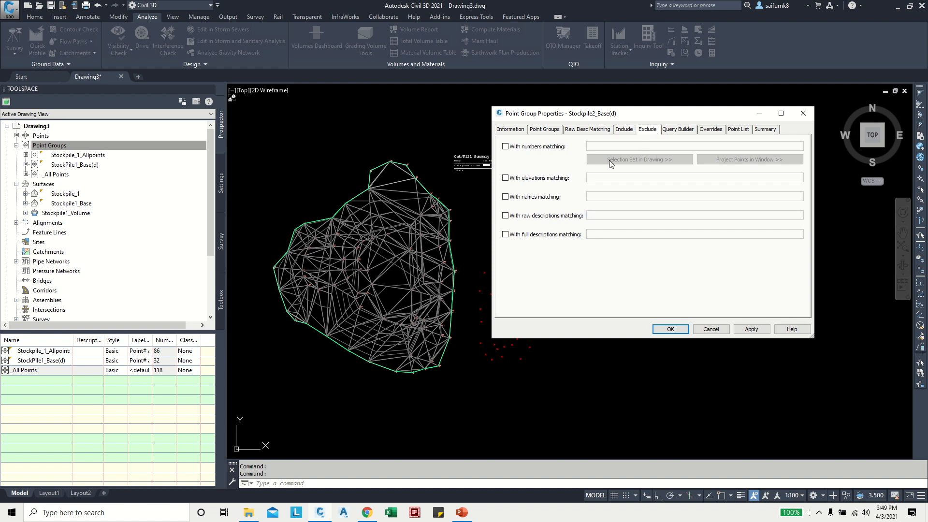
pyautogui.click(531, 147)
pyautogui.click(628, 159)
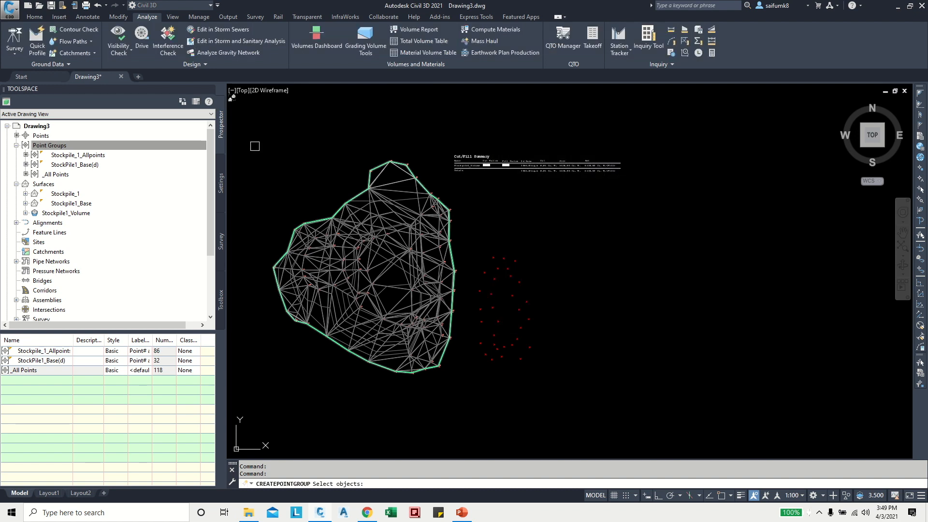
pyautogui.click(241, 123)
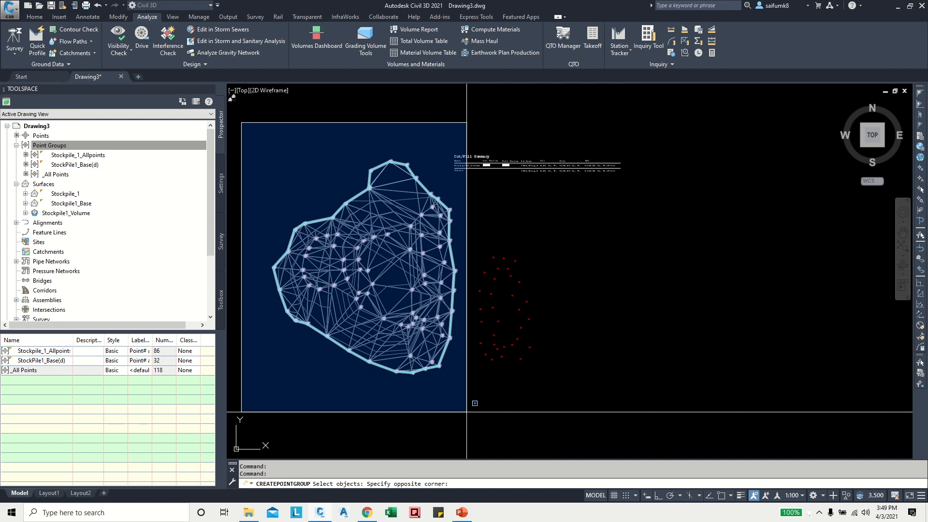
pyautogui.click(467, 412)
pyautogui.press('Return')
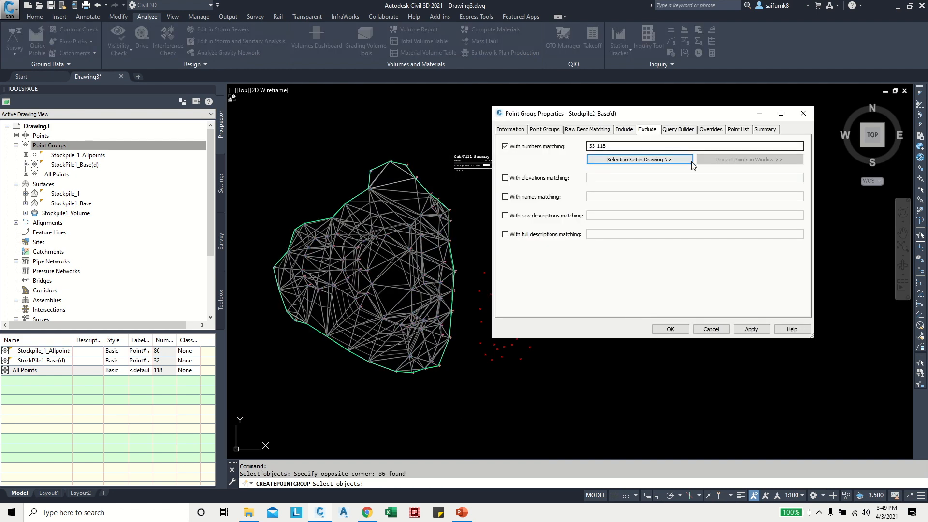
pyautogui.click(624, 129)
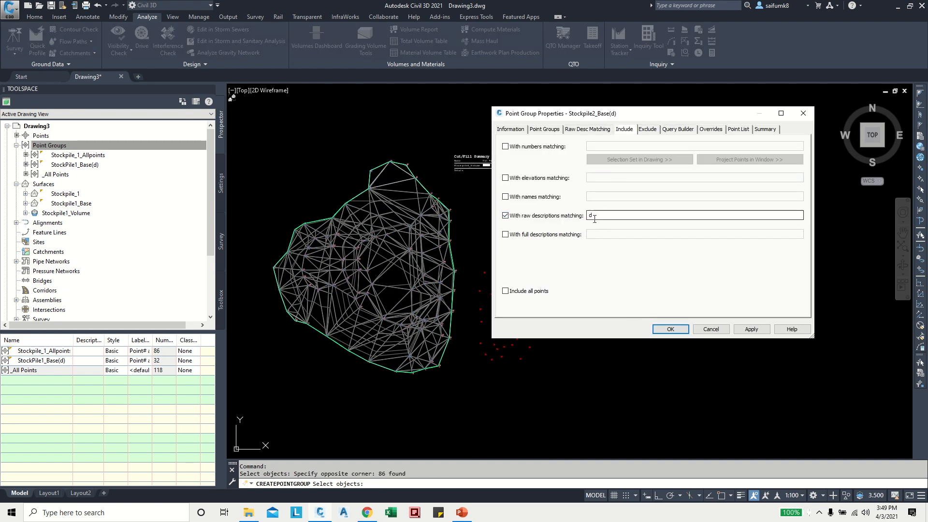
pyautogui.click(647, 129)
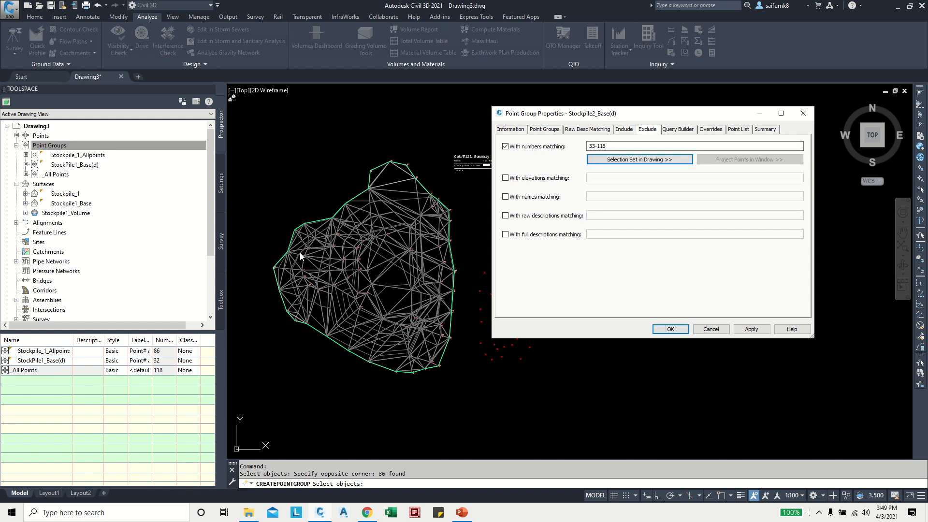
pyautogui.click(744, 333)
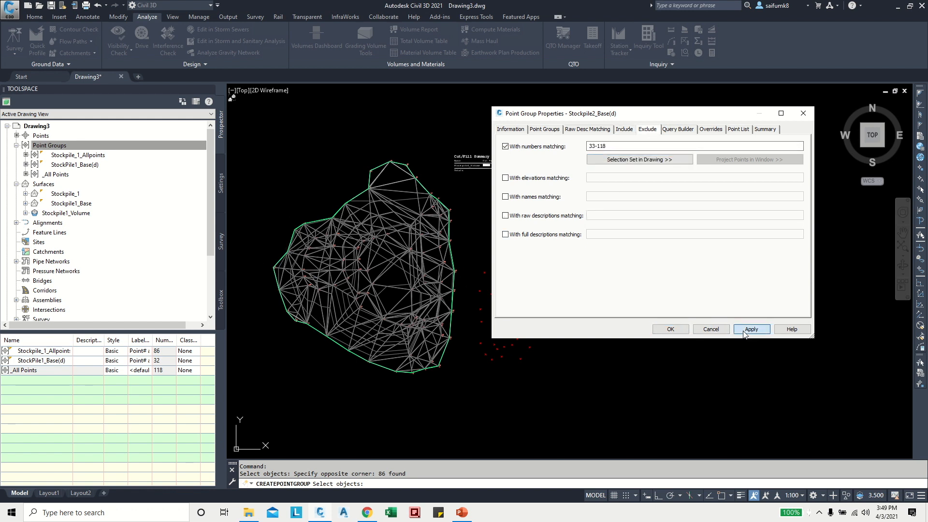
# Choose Point# and Description as the point label style and finish creating the Stockpile2_Base(d) group.
pyautogui.click(510, 131)
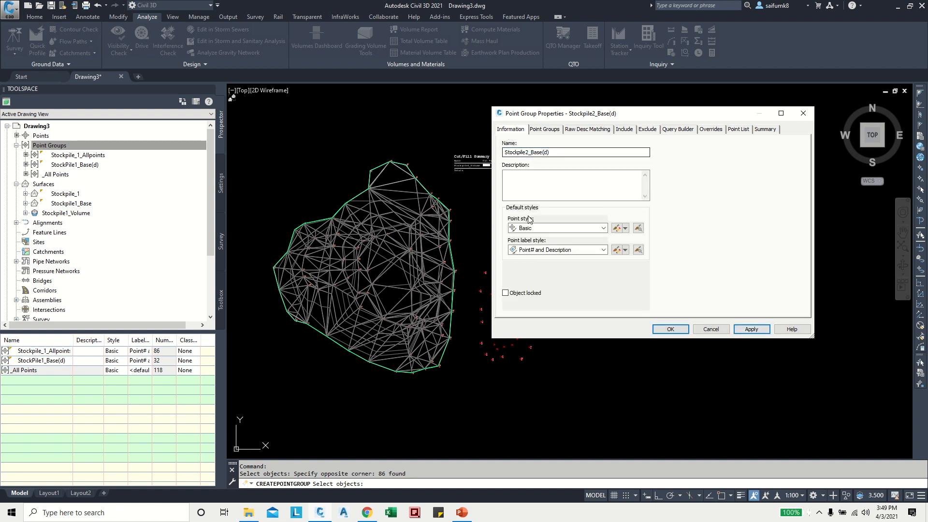
pyautogui.click(539, 252)
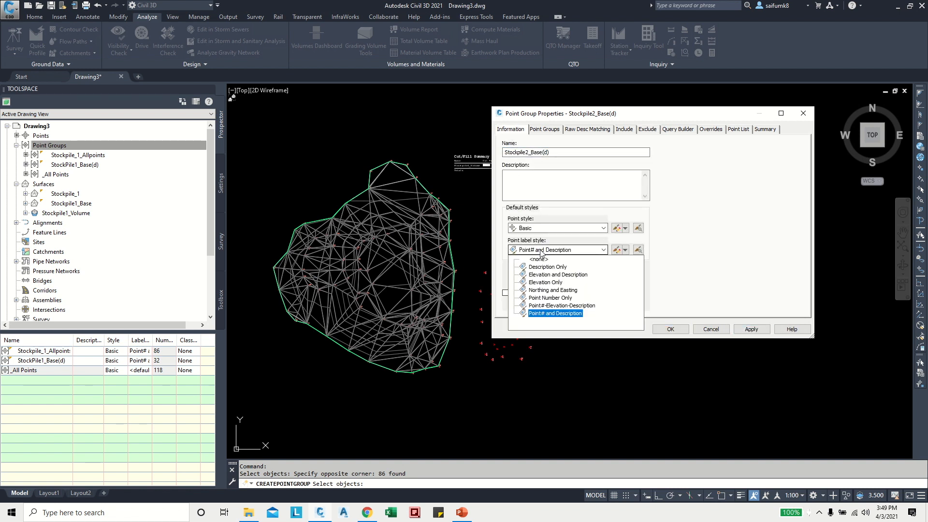
pyautogui.click(556, 313)
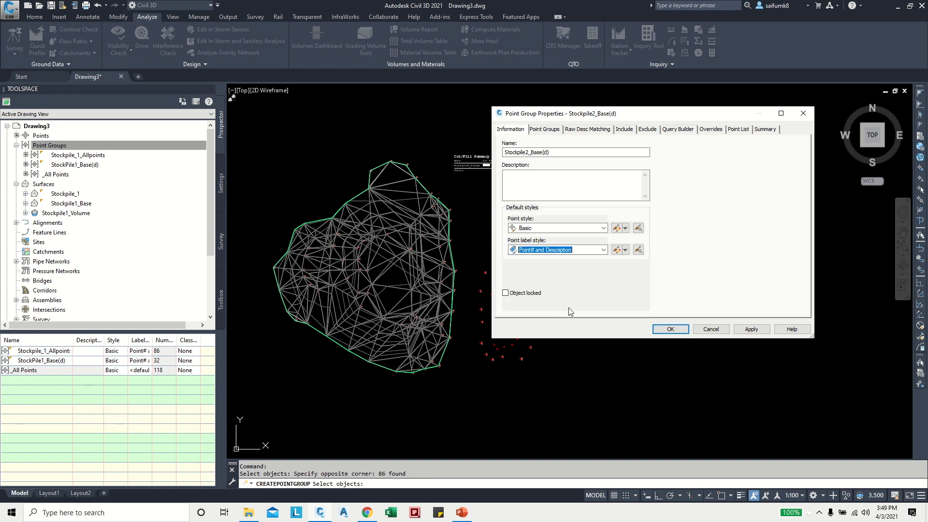
pyautogui.click(751, 329)
pyautogui.click(669, 327)
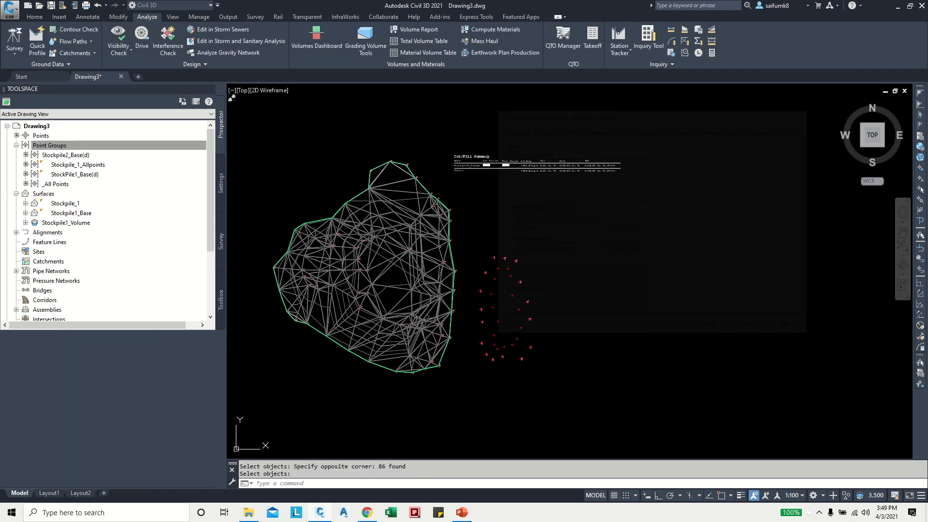
# Start a new point group and name it Stockpile_2_Allpoints.
pyautogui.click(49, 145)
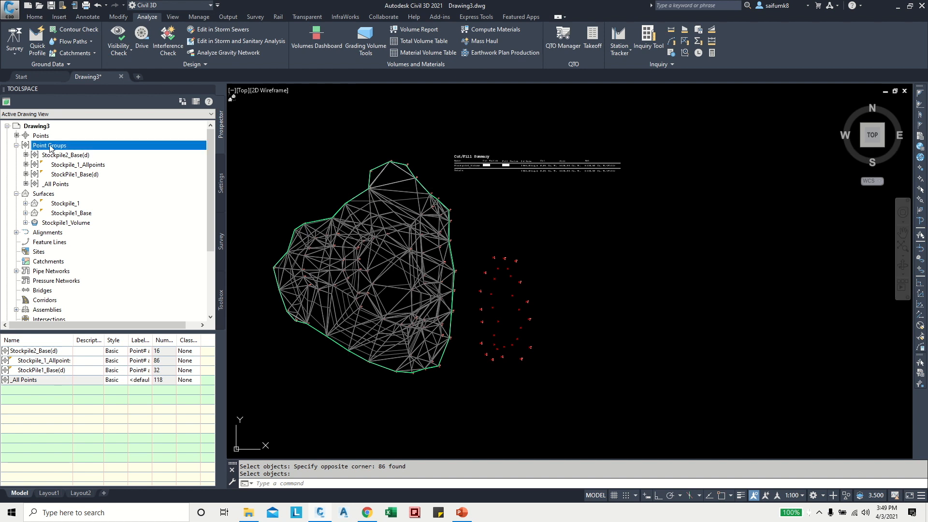
pyautogui.rightClick(52, 145)
pyautogui.click(78, 163)
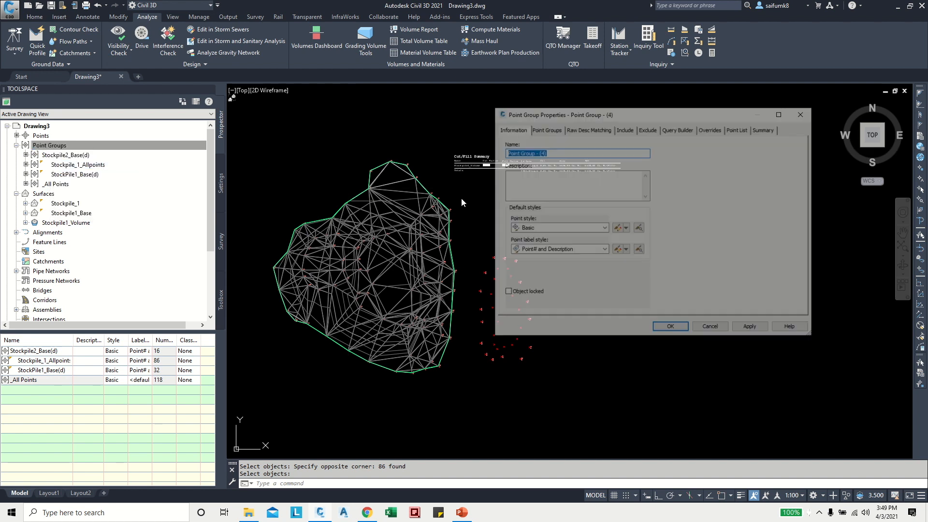
pyautogui.click(539, 152)
pyautogui.hotkey('ctrl', 'a')
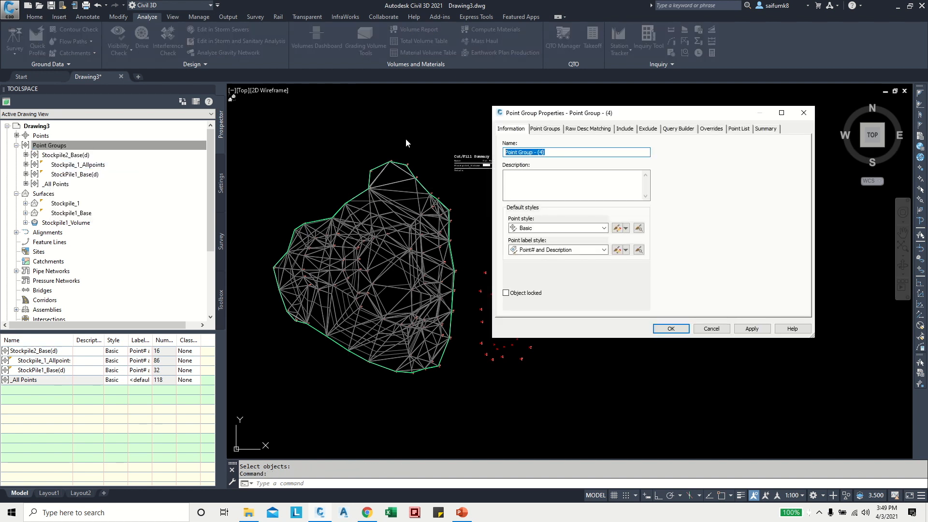
pyautogui.write('Sto')
pyautogui.write('ckpile_2_Allpoints')
# Include points 1-32 in Stockpile_2_Allpoints by selecting the second stockpile's points in the drawing, and finish creating the group.
pyautogui.click(625, 131)
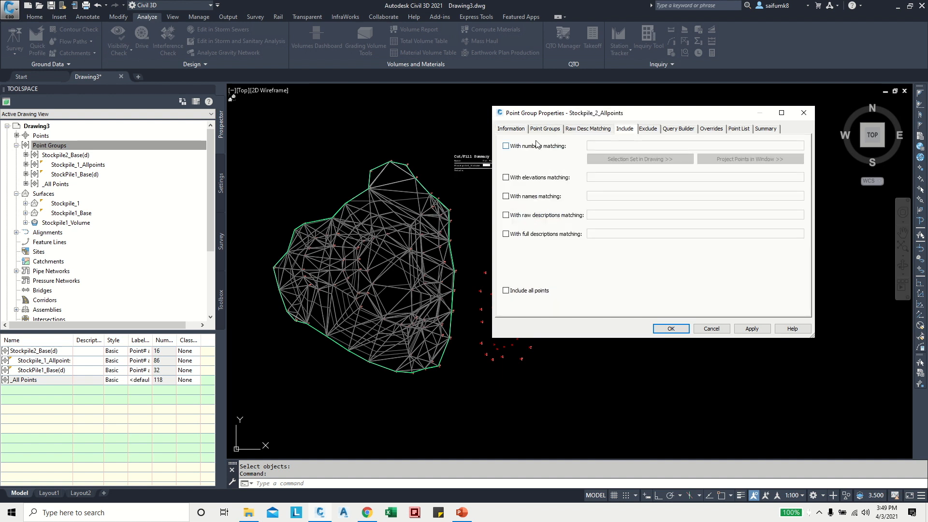
pyautogui.click(506, 146)
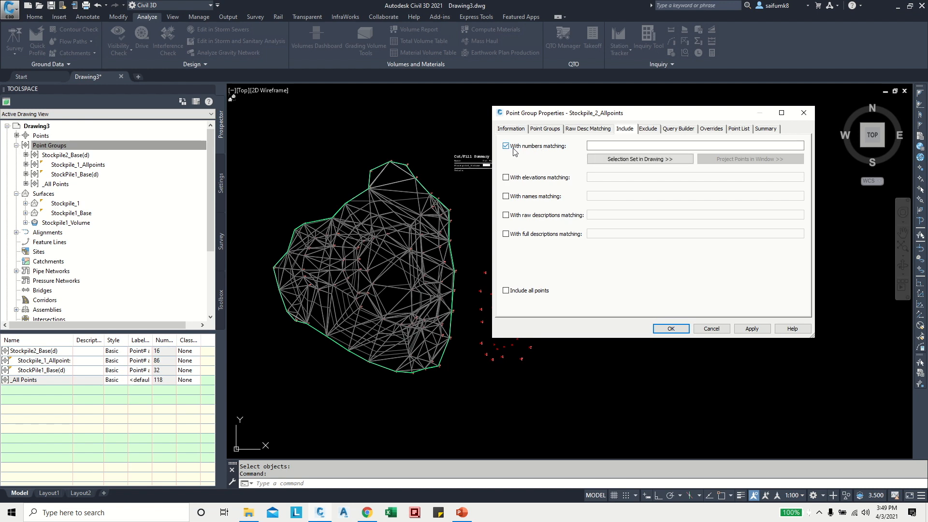
pyautogui.click(634, 160)
pyautogui.click(475, 233)
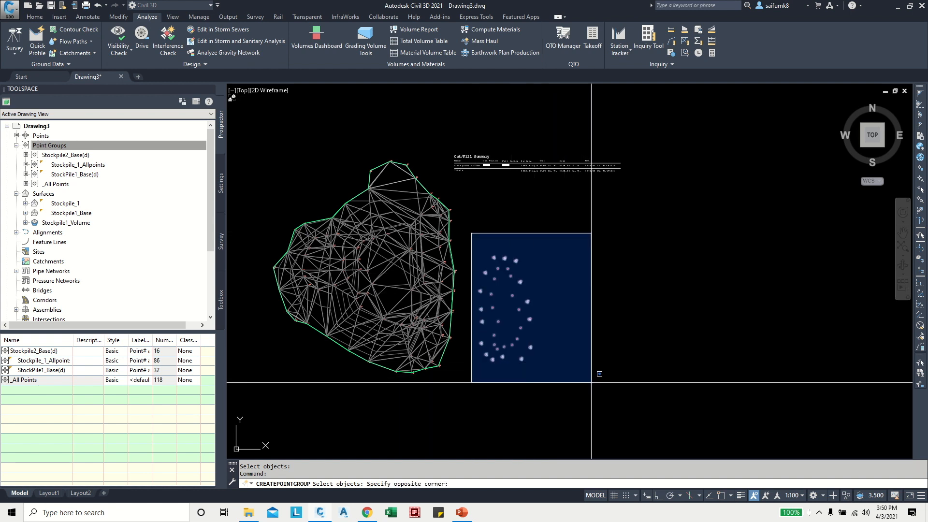
pyautogui.click(591, 381)
pyautogui.press('Return')
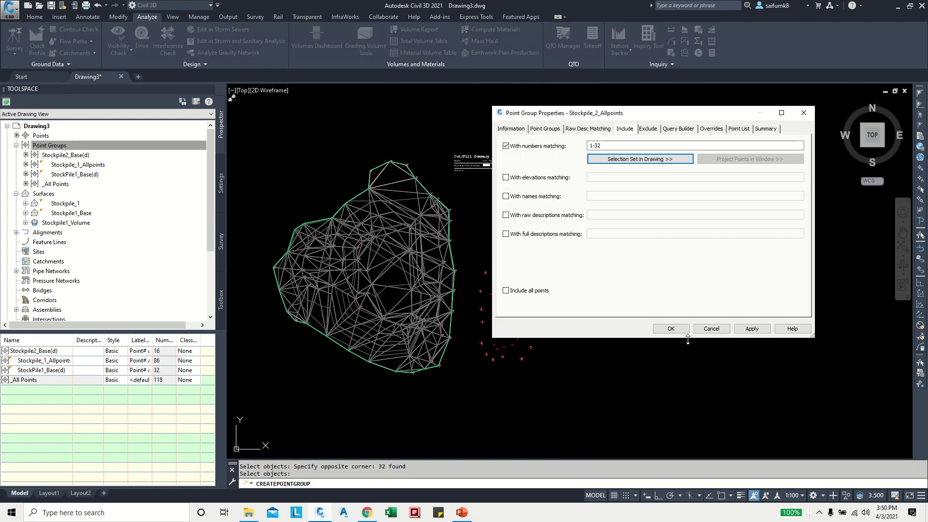
pyautogui.click(752, 329)
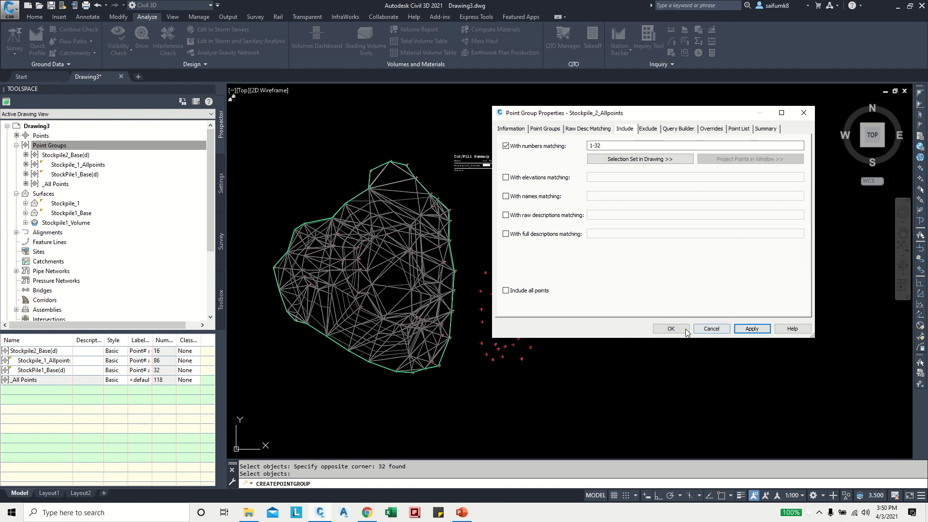
pyautogui.click(671, 329)
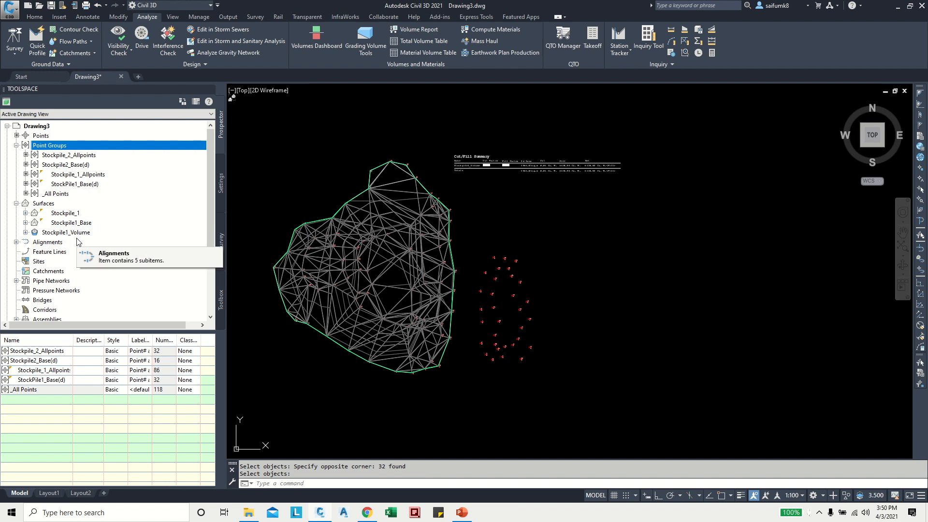
# Create a new TIN surface named Stockpile2_Base.
pyautogui.click(45, 205)
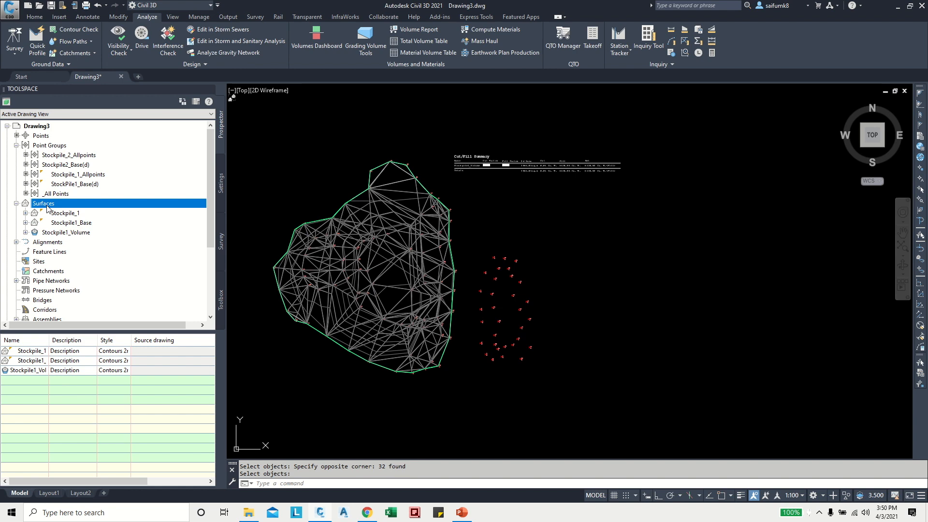
pyautogui.rightClick(57, 206)
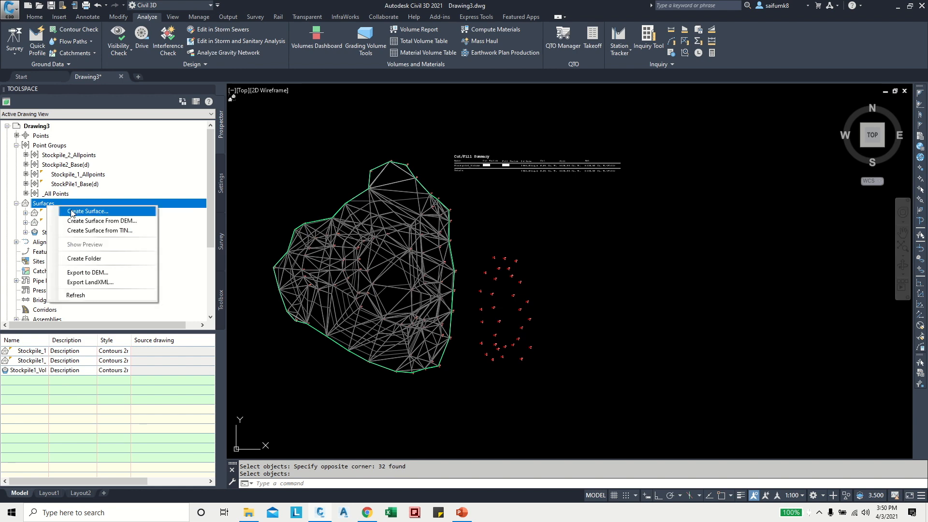
pyautogui.click(72, 213)
pyautogui.click(465, 213)
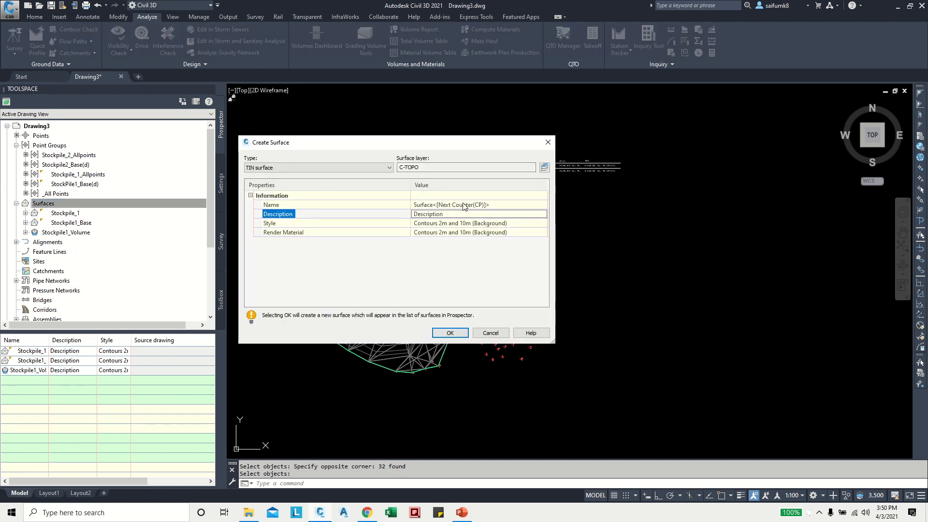
pyautogui.click(464, 205)
pyautogui.write('Stockpile2_Base')
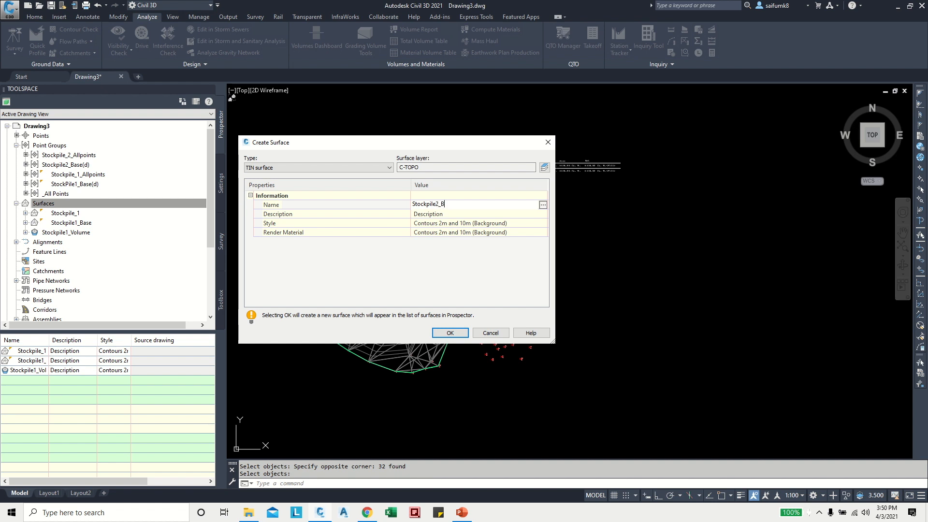
pyautogui.click(448, 333)
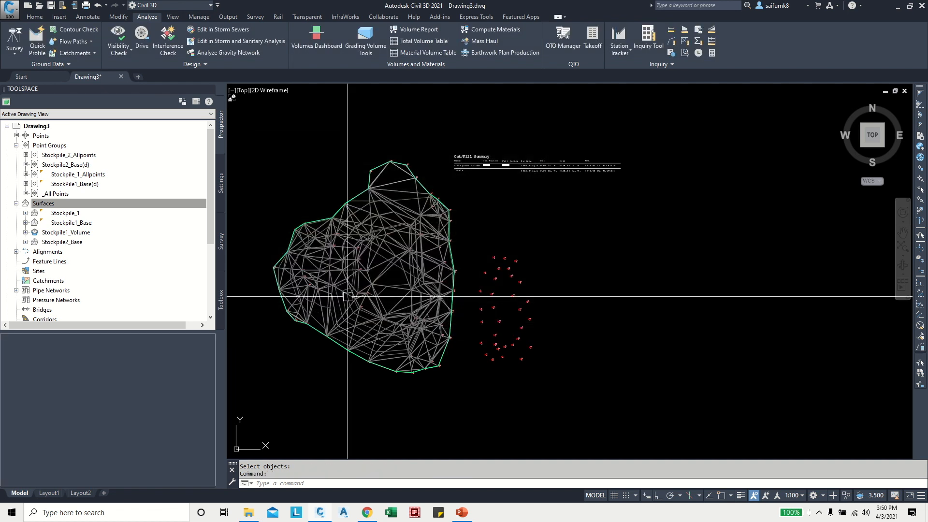
# Add the Stockpile2_Base(d) point group to the definition of the Stockpile2_Base surface.
pyautogui.click(26, 242)
pyautogui.click(34, 271)
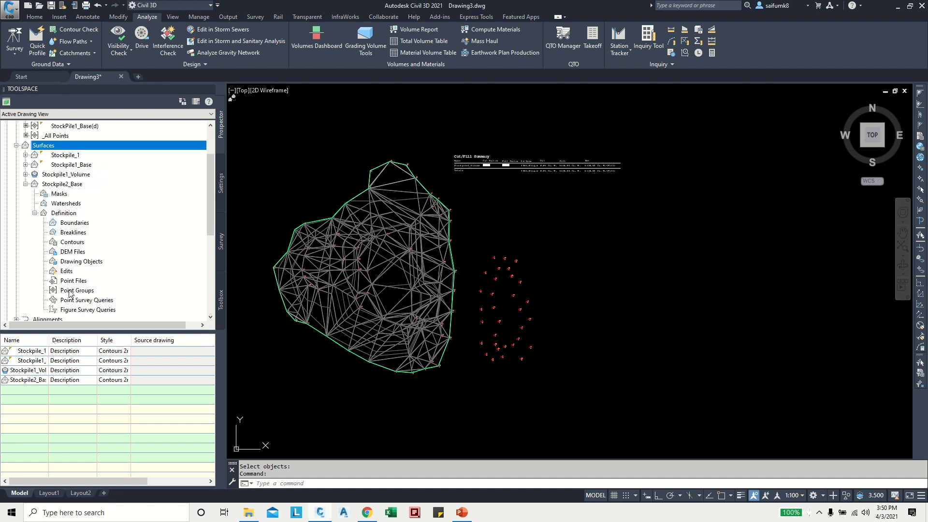
pyautogui.click(87, 301)
pyautogui.rightClick(81, 292)
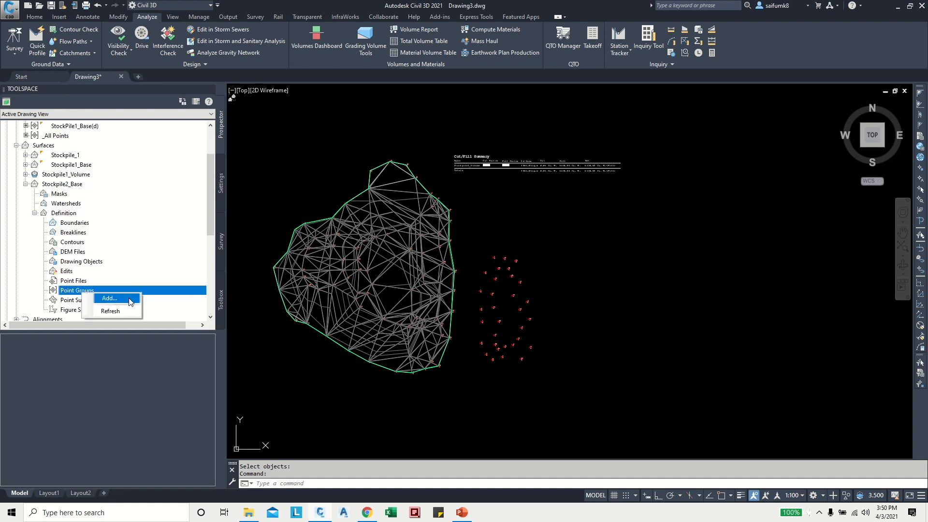
pyautogui.click(130, 300)
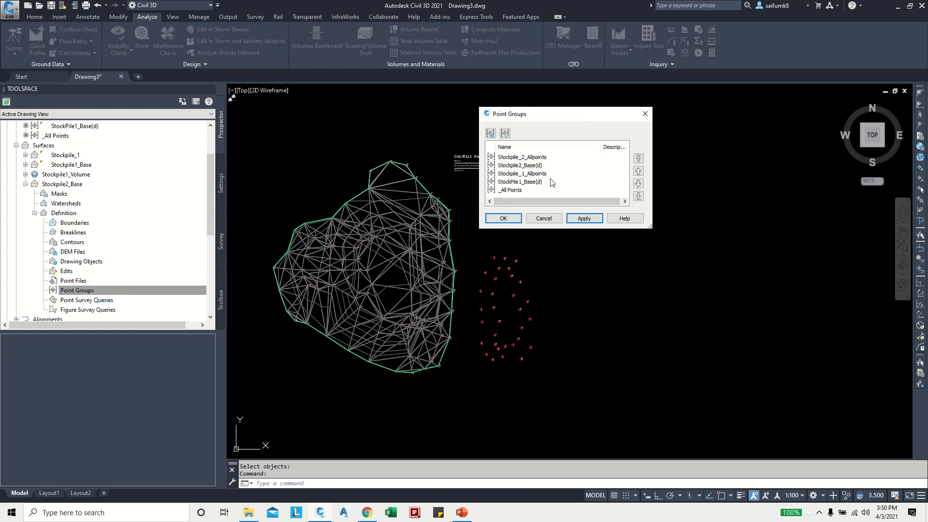
pyautogui.click(529, 165)
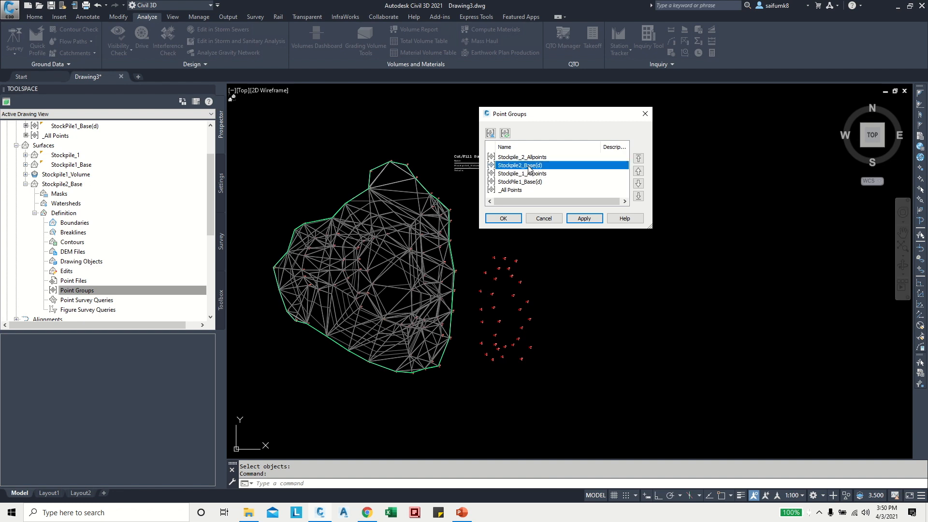
pyautogui.click(584, 219)
pyautogui.click(504, 219)
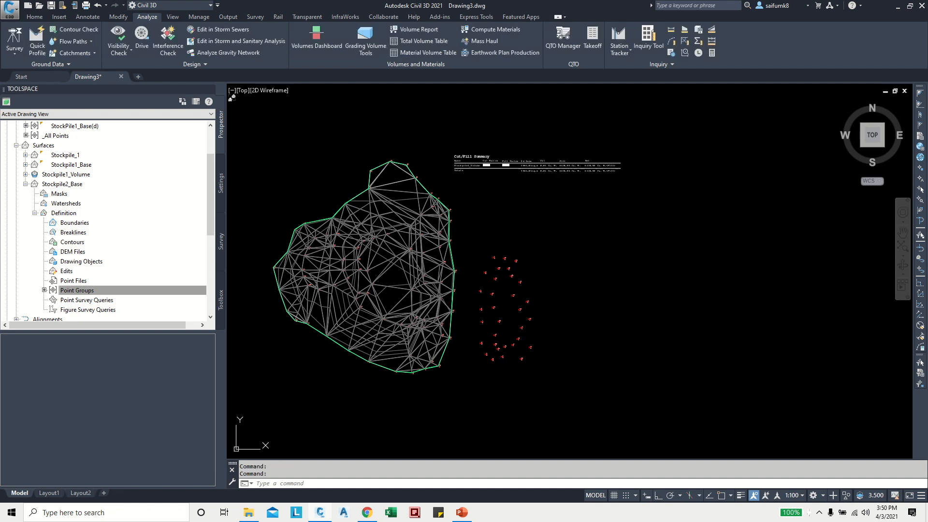
# Examine the Stockpile2_Base surface's triangulation and outer border against the numbered d points around the second stockpile.
pyautogui.scroll(6, 510, 366)
pyautogui.scroll(4, 509, 365)
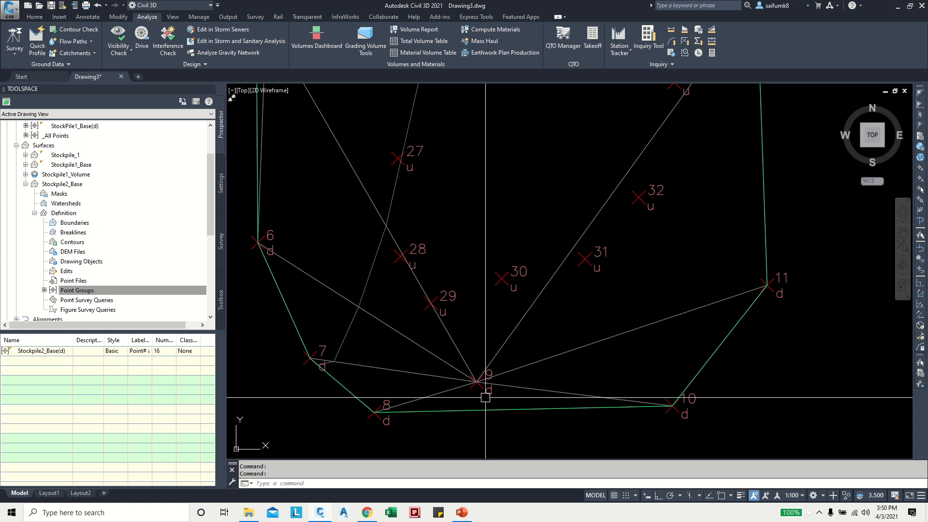
pyautogui.moveTo(483, 387); pyautogui.dragTo(553, 372, button='middle')
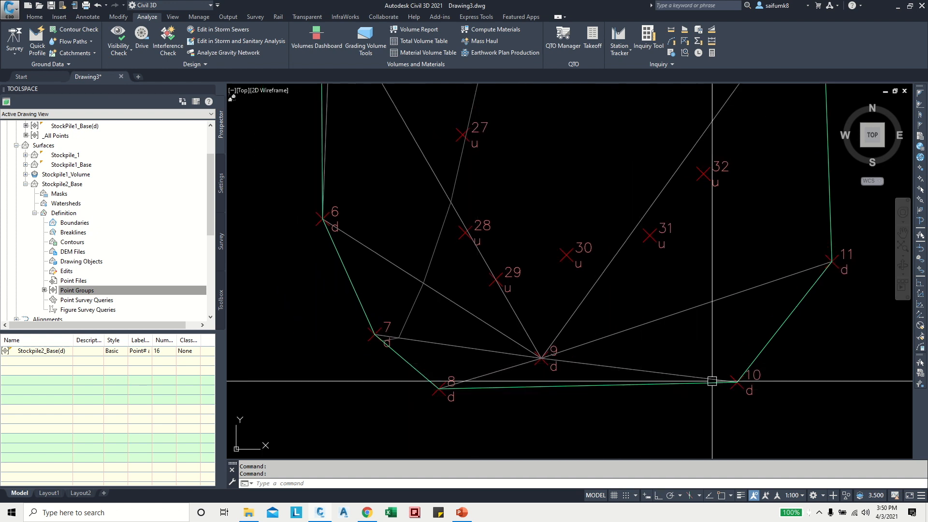
pyautogui.scroll(-4, 555, 363)
pyautogui.scroll(4, 579, 367)
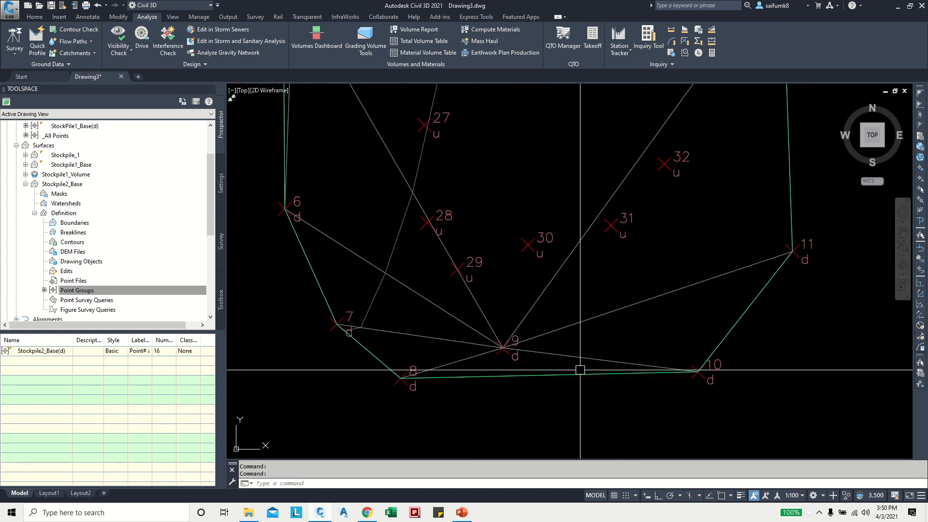
pyautogui.scroll(-2, 546, 329)
pyautogui.scroll(-2, 611, 314)
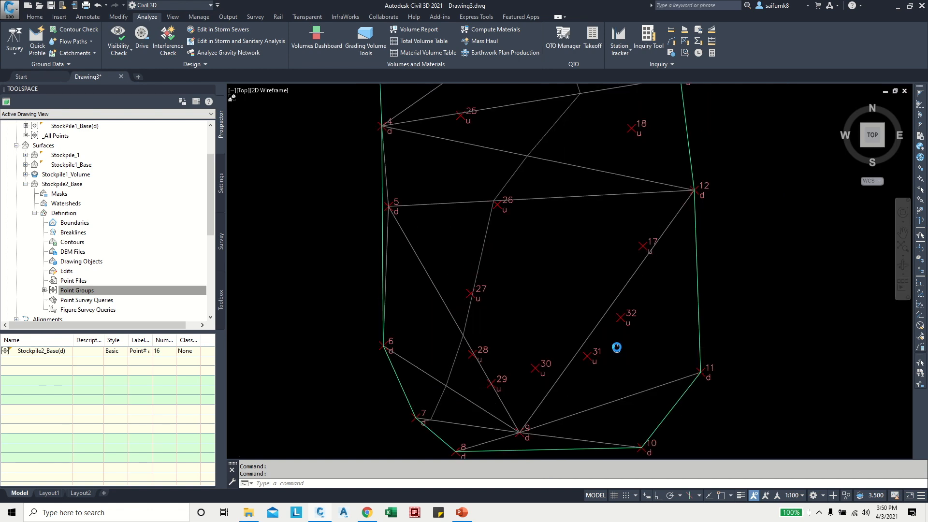
pyautogui.scroll(-3, 604, 309)
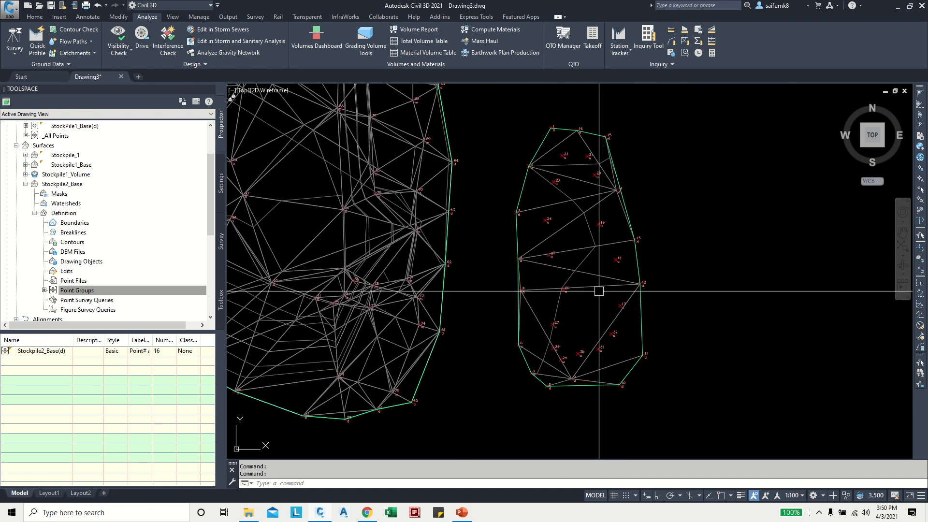
pyautogui.scroll(2, 619, 315)
pyautogui.scroll(-1, 639, 314)
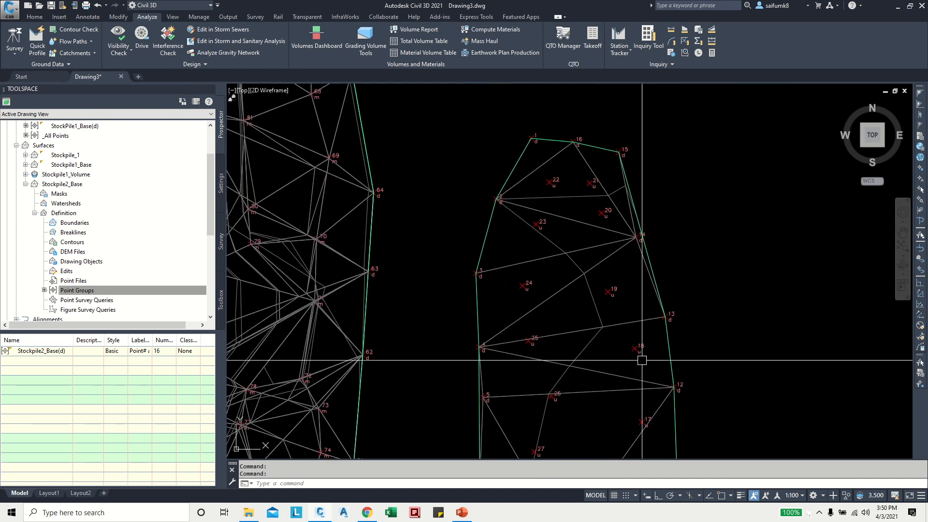
pyautogui.scroll(5, 534, 138)
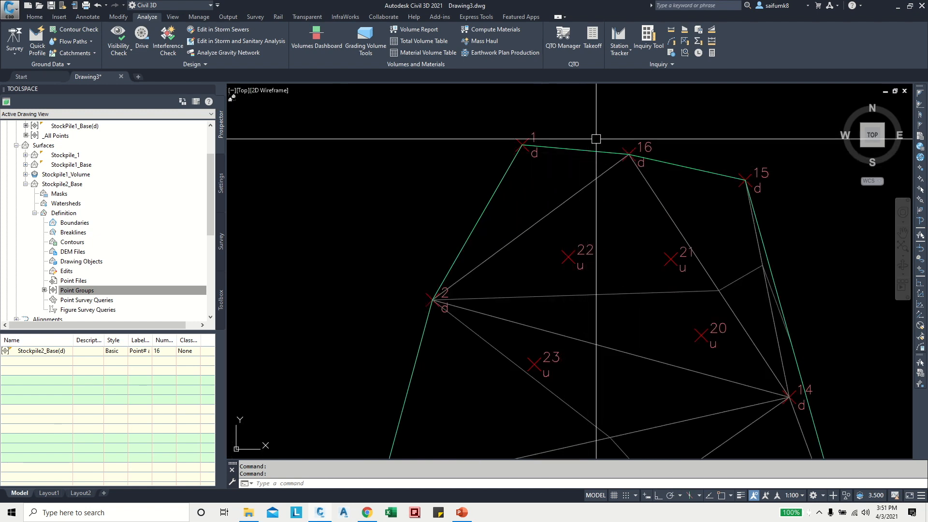
pyautogui.scroll(4, 536, 145)
pyautogui.scroll(-2, 527, 169)
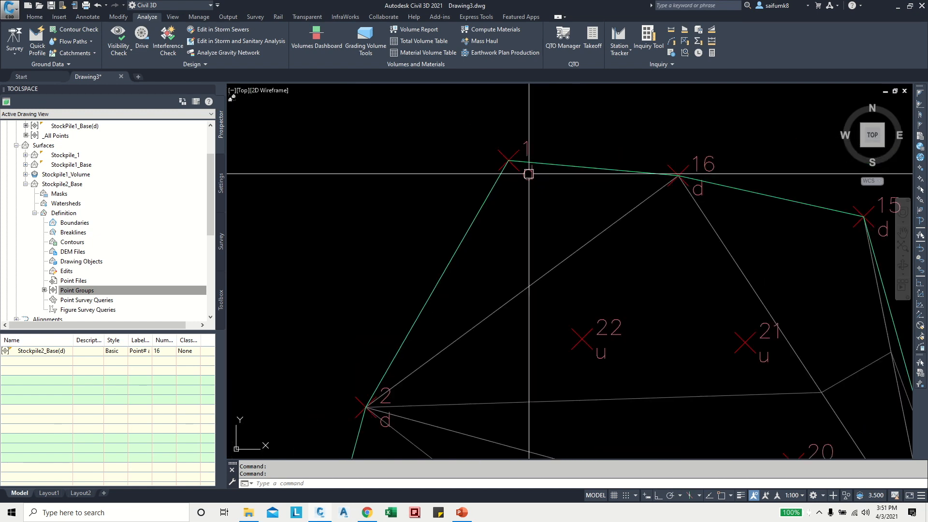
pyautogui.scroll(-2, 525, 171)
pyautogui.moveTo(445, 337); pyautogui.dragTo(493, 206, button='middle')
pyautogui.scroll(-2, 492, 206)
pyautogui.moveTo(474, 386); pyautogui.dragTo(478, 212, button='middle')
pyautogui.scroll(-3, 478, 213)
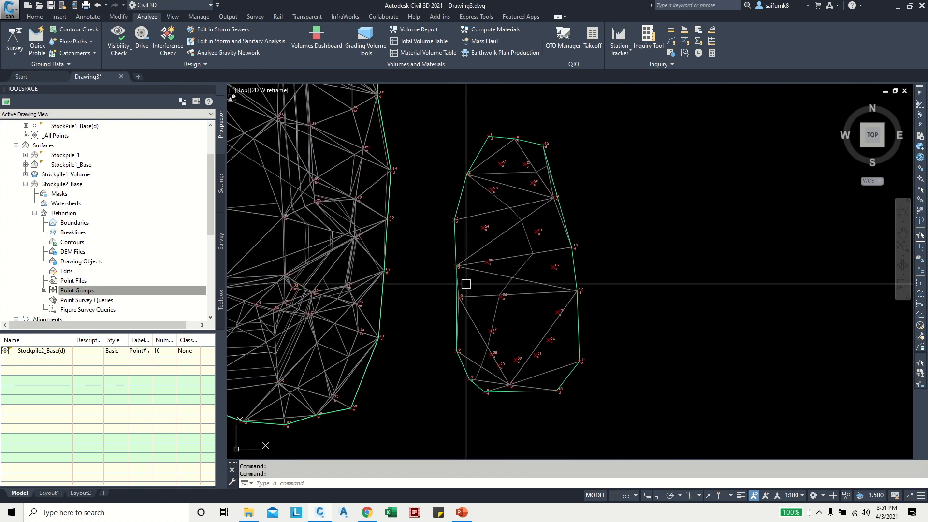
pyautogui.scroll(3, 610, 206)
pyautogui.scroll(2, 571, 120)
pyautogui.moveTo(571, 120); pyautogui.dragTo(631, 264, button='middle')
pyautogui.scroll(4, 470, 197)
pyautogui.scroll(-4, 493, 222)
pyautogui.moveTo(402, 225); pyautogui.dragTo(478, 124, button='middle')
pyautogui.scroll(-2, 390, 257)
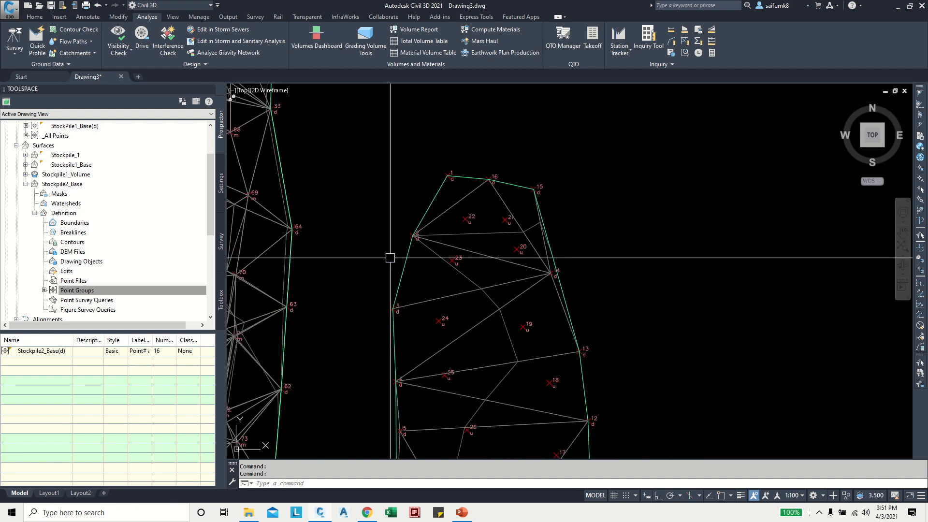
# Draw a closed polyline around the second stockpile through survey point numbers 1-16.
pyautogui.write('p')
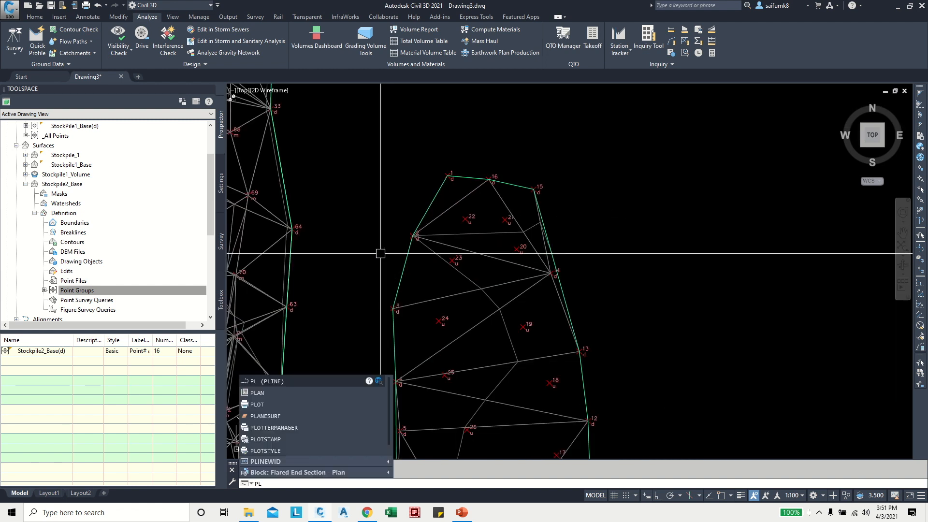
pyautogui.write('l')
pyautogui.press('Return')
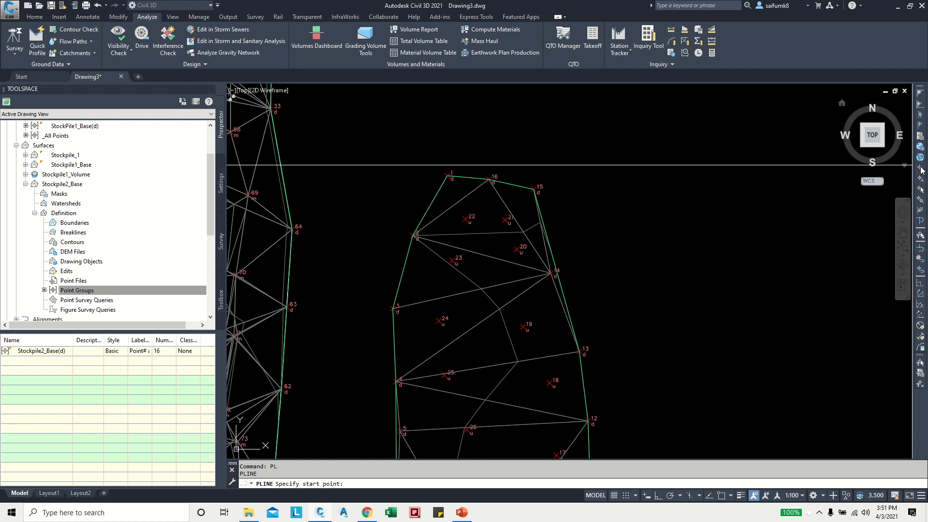
pyautogui.click(920, 169)
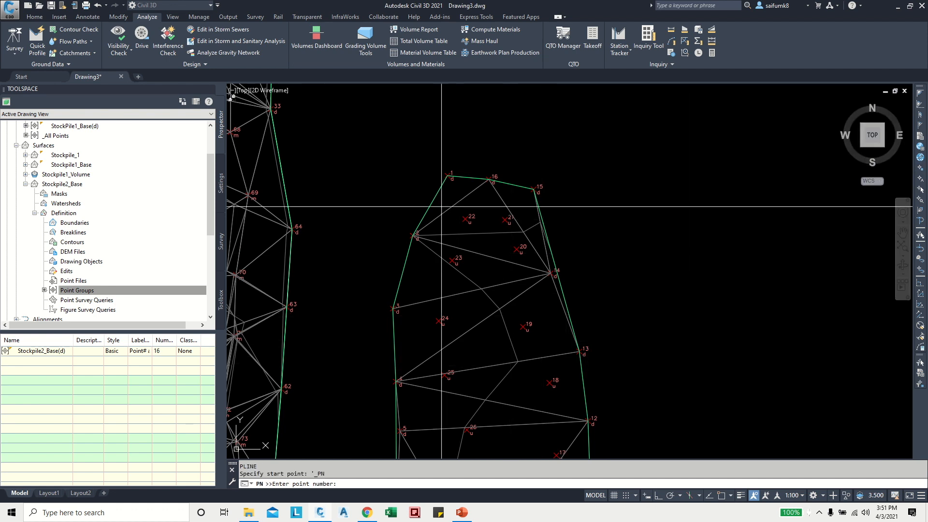
pyautogui.scroll(2, 466, 166)
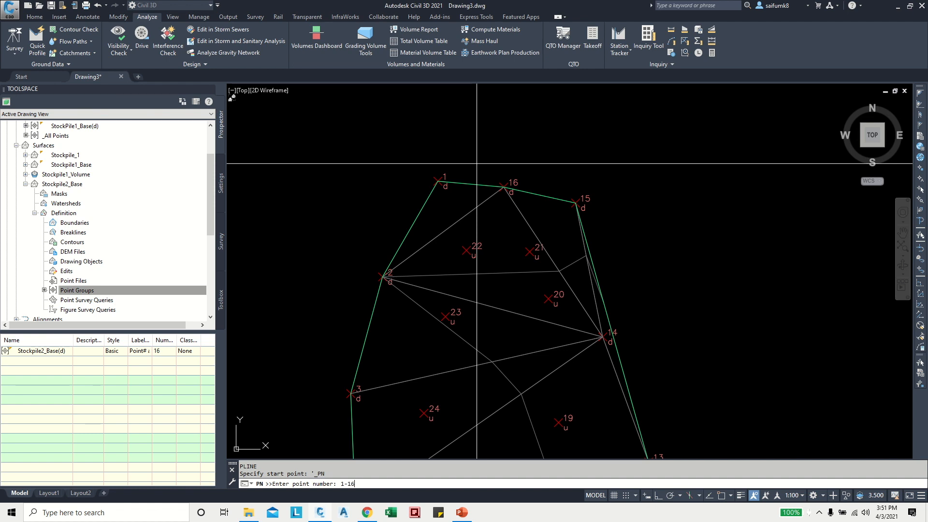
pyautogui.write('1-16')
pyautogui.press('Return')
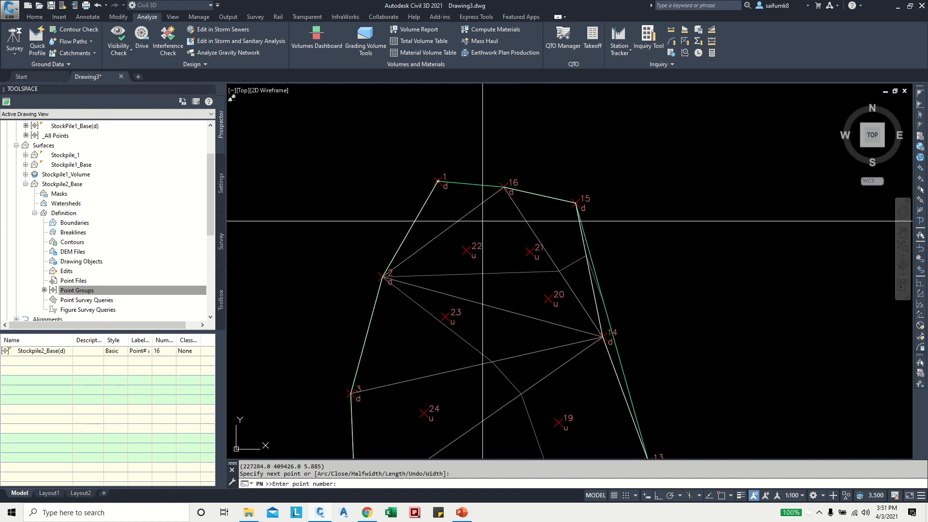
pyautogui.press('Return')
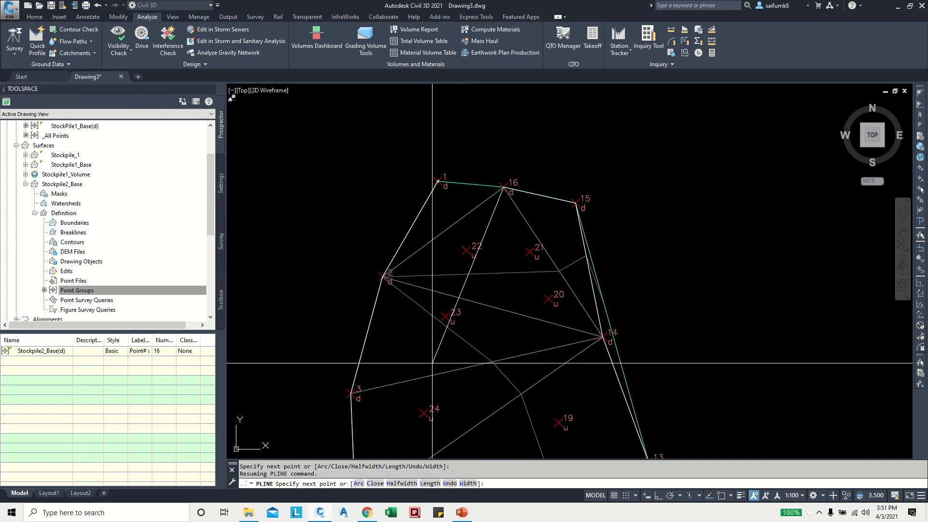
pyautogui.click(378, 487)
# Check the closed polyline against the Stockpile2_Base surface border around the second stockpile, especially between points 13 and 15.
pyautogui.scroll(-2, 549, 124)
pyautogui.moveTo(588, 326); pyautogui.dragTo(592, 267, button='middle')
pyautogui.scroll(-2, 590, 216)
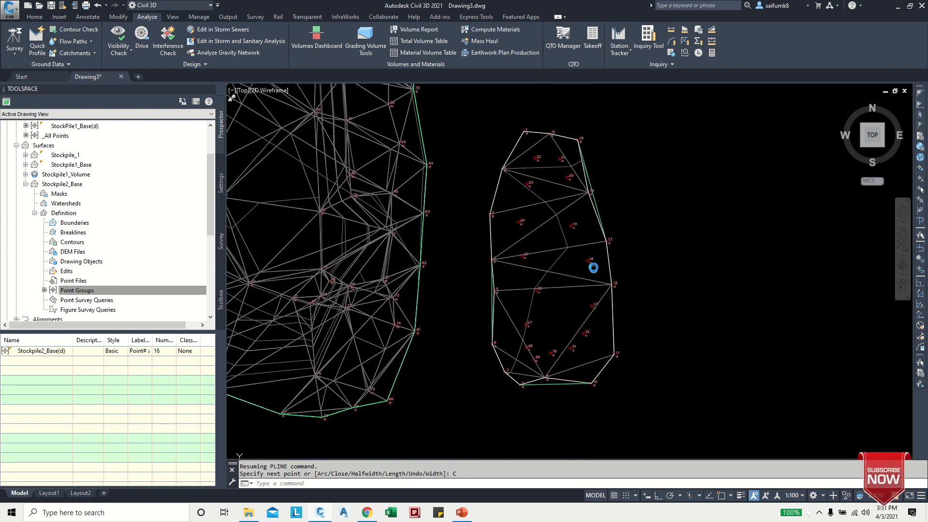
pyautogui.scroll(4, 588, 215)
pyautogui.click(604, 197)
pyautogui.scroll(-2, 586, 247)
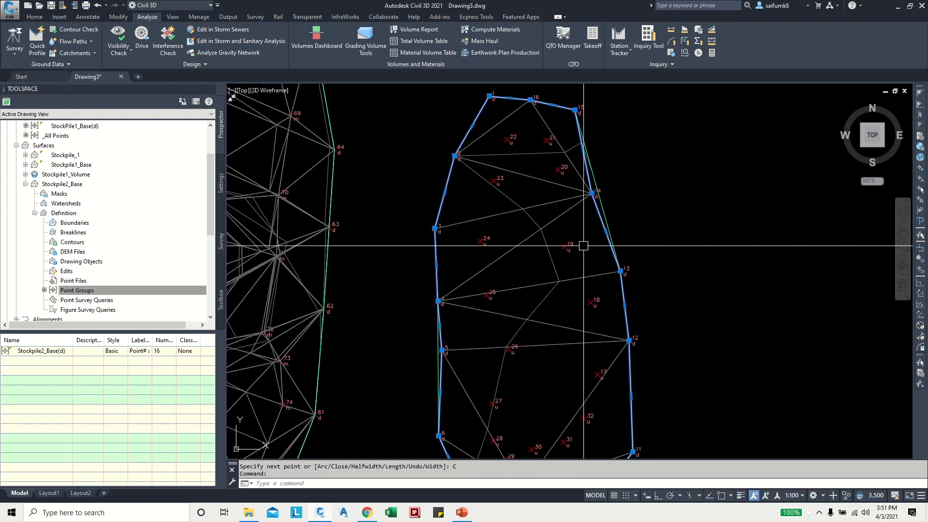
pyautogui.moveTo(584, 250); pyautogui.dragTo(608, 284, button='middle')
pyautogui.press('Escape')
# Add the closed polyline to Stockpile2_Base as an outer boundary with non-destructive breakline and a 1.000 m mid-ordinate distance.
pyautogui.scroll(4, 623, 239)
pyautogui.click(359, 108)
pyautogui.click(184, 54)
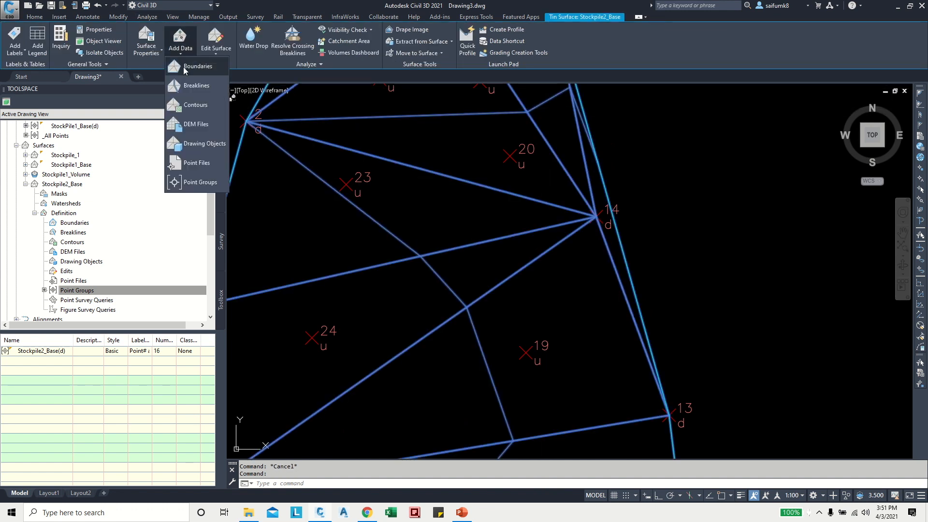
pyautogui.click(191, 82)
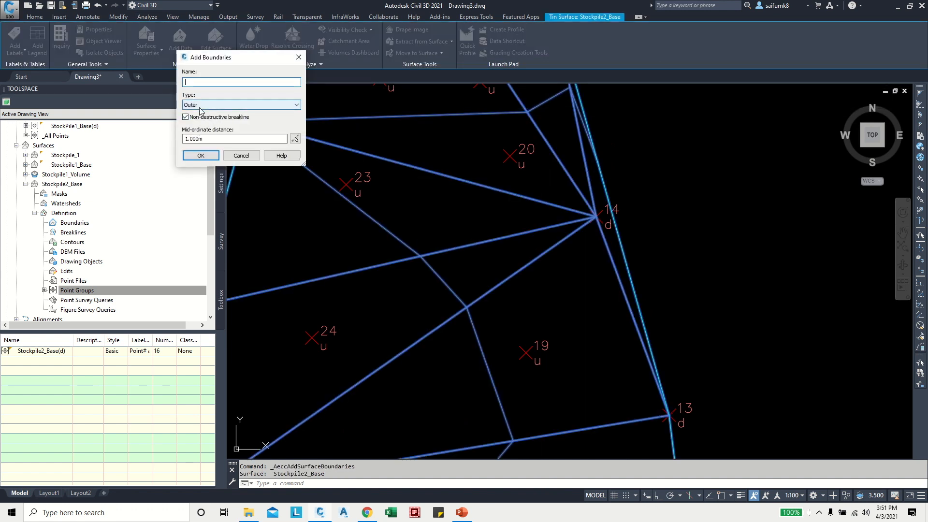
pyautogui.click(199, 155)
pyautogui.click(616, 286)
pyautogui.scroll(-6, 659, 293)
pyautogui.moveTo(580, 311); pyautogui.dragTo(564, 228, button='middle')
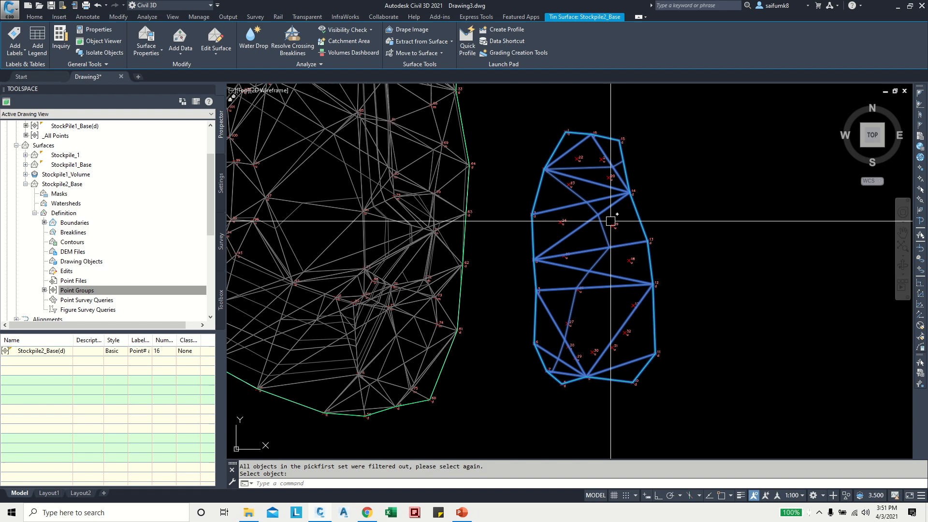
pyautogui.scroll(4, 661, 335)
pyautogui.press('Escape')
pyautogui.scroll(-3, 668, 335)
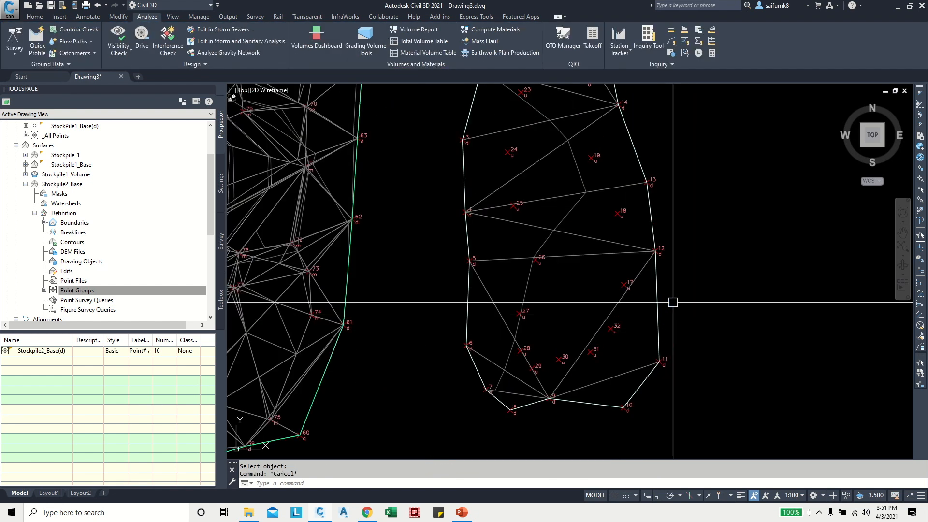
pyautogui.moveTo(616, 241)
pyautogui.mouseDown(button='middle')
pyautogui.moveTo(612, 232)
pyautogui.moveTo(607, 271)
pyautogui.moveTo(588, 251)
pyautogui.mouseUp(button='middle')
pyautogui.scroll(-2, 606, 270)
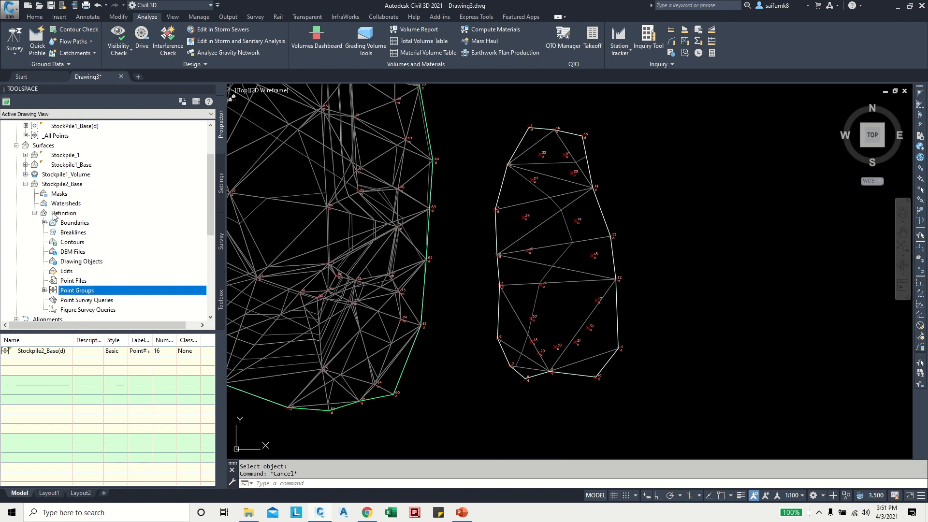
# Create a new TIN surface named Stockpile2.
pyautogui.rightClick(54, 186)
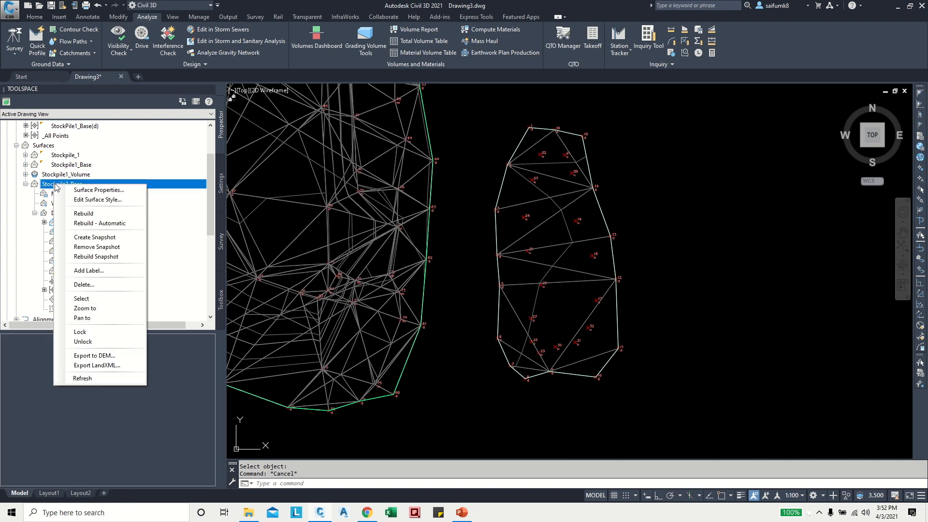
pyautogui.click(47, 146)
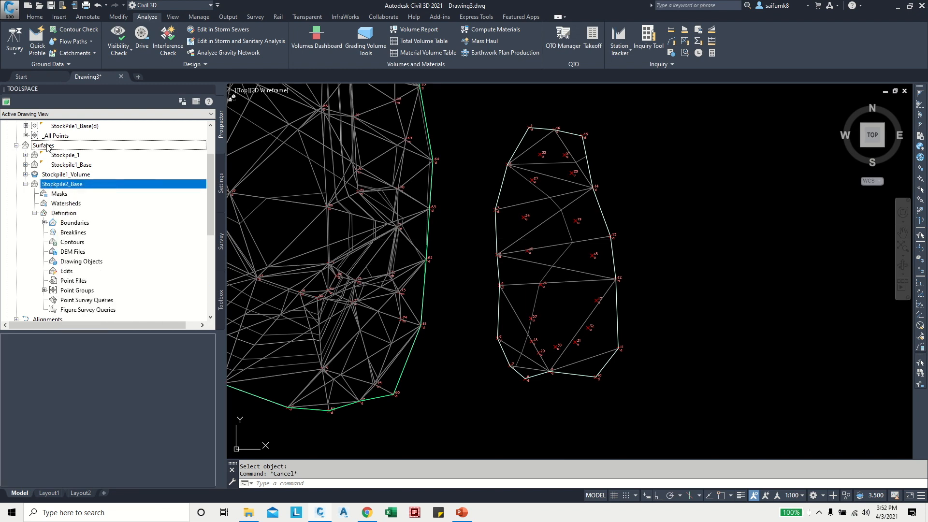
pyautogui.rightClick(47, 146)
pyautogui.click(90, 149)
pyautogui.click(482, 204)
pyautogui.write('Stockpile2')
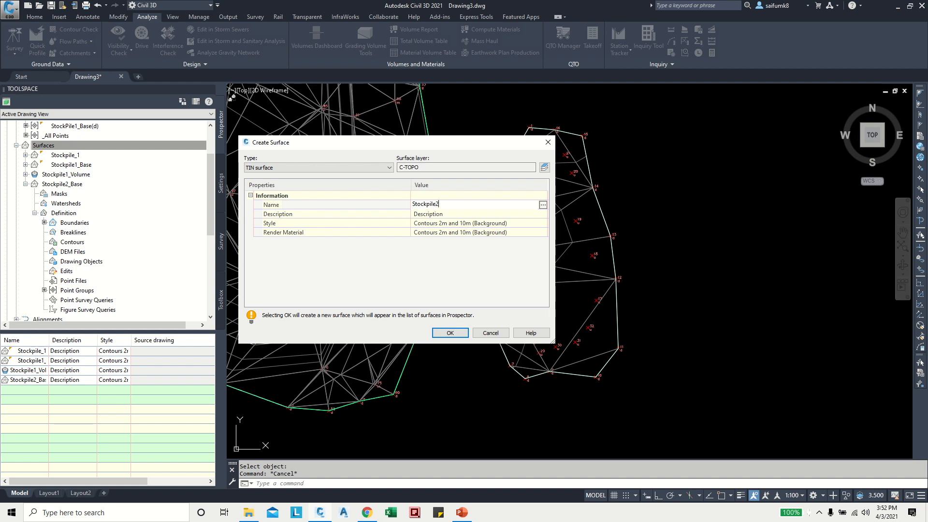
pyautogui.click(449, 333)
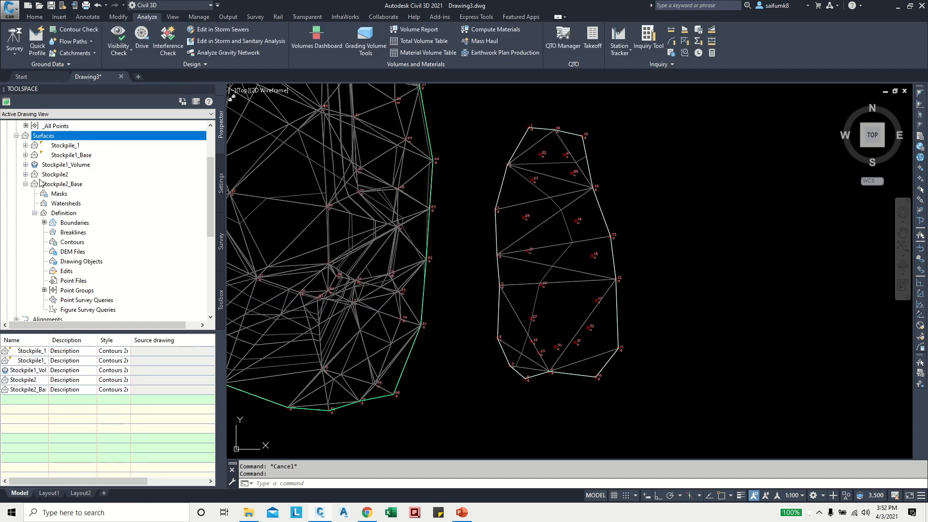
# Add the Stockpile_2_Allpoints point group to the definition of the Stockpile2 surface.
pyautogui.click(26, 174)
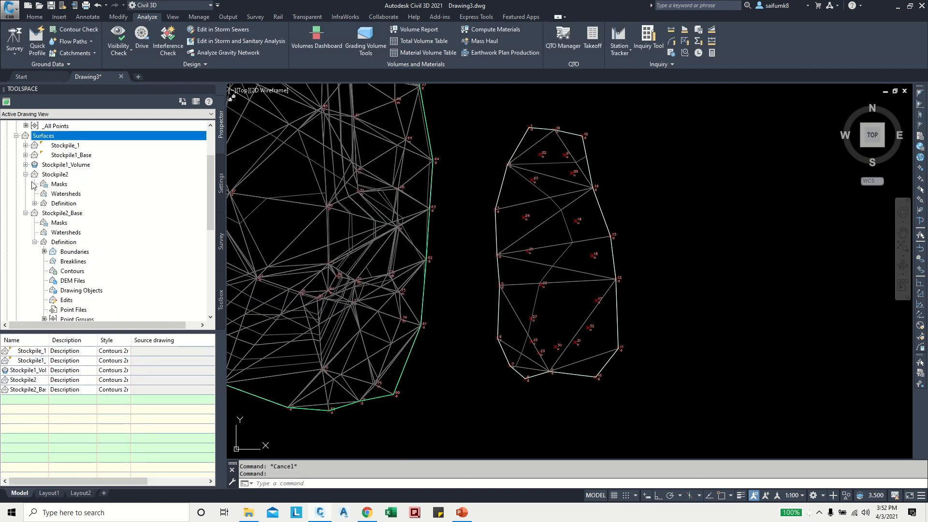
pyautogui.click(34, 204)
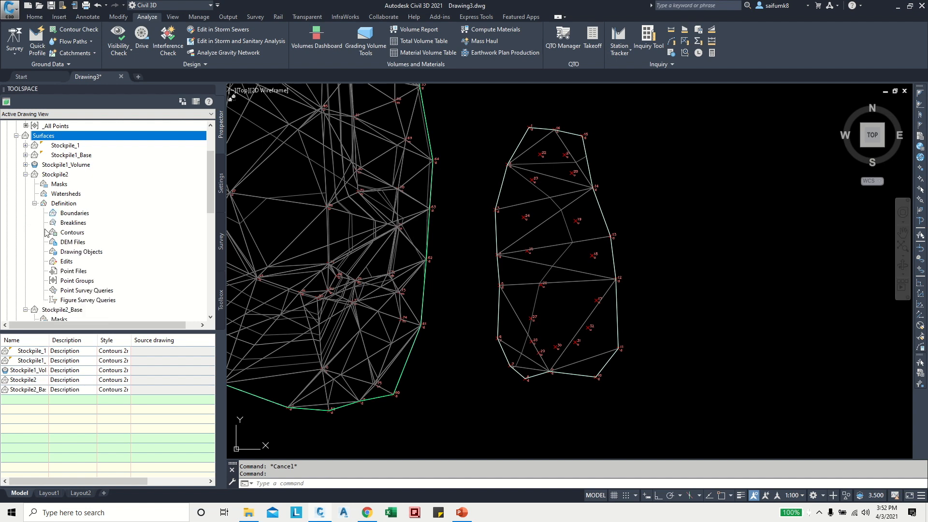
pyautogui.rightClick(77, 284)
pyautogui.click(109, 286)
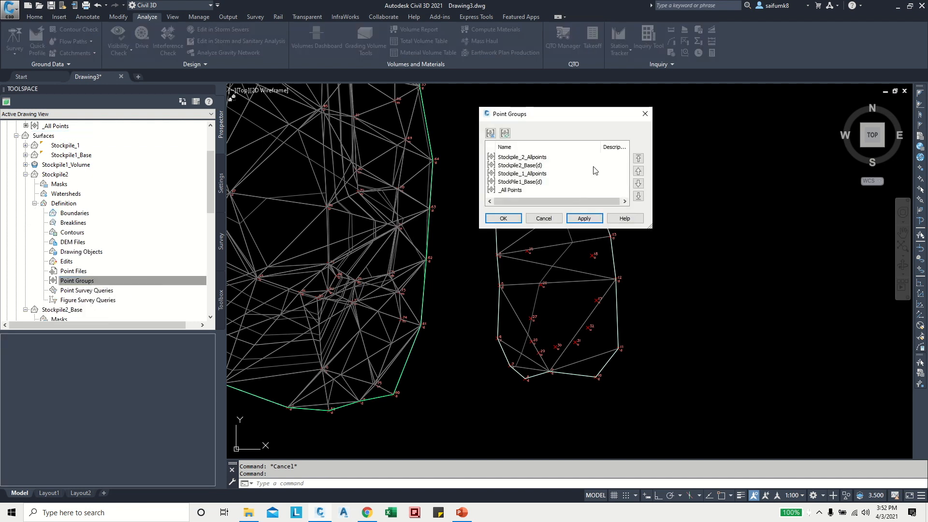
pyautogui.click(524, 158)
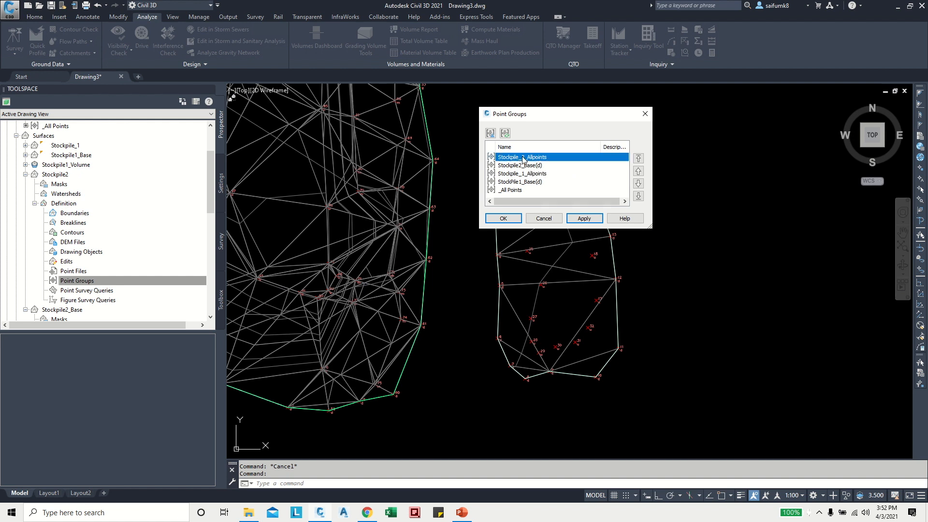
pyautogui.click(585, 220)
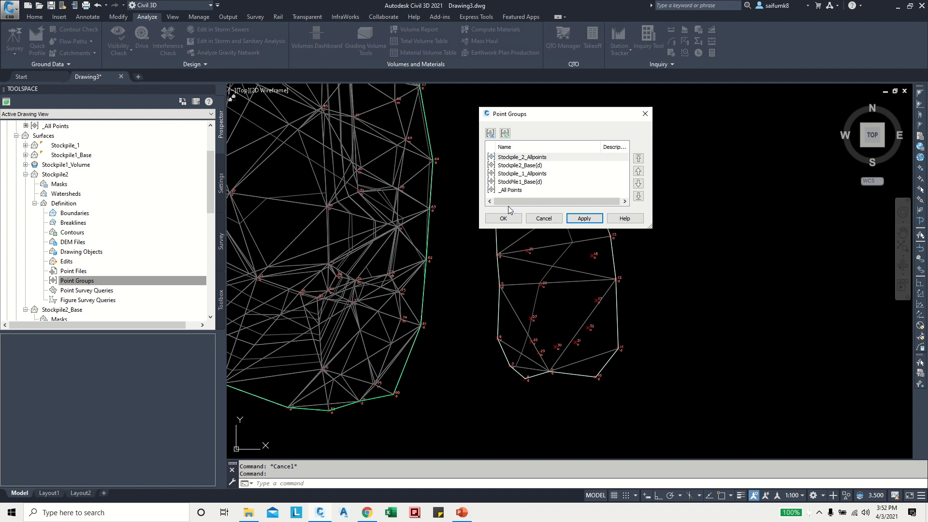
pyautogui.click(544, 157)
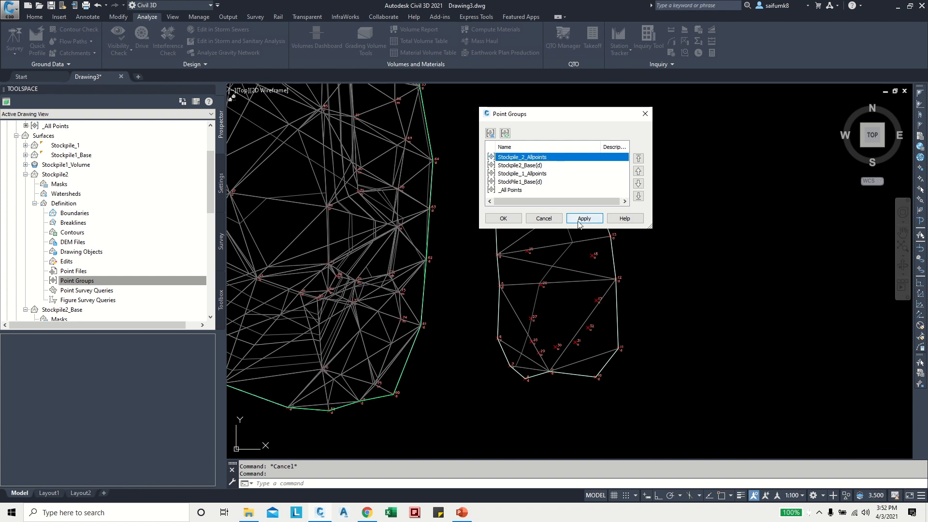
pyautogui.click(505, 218)
pyautogui.scroll(2, 579, 311)
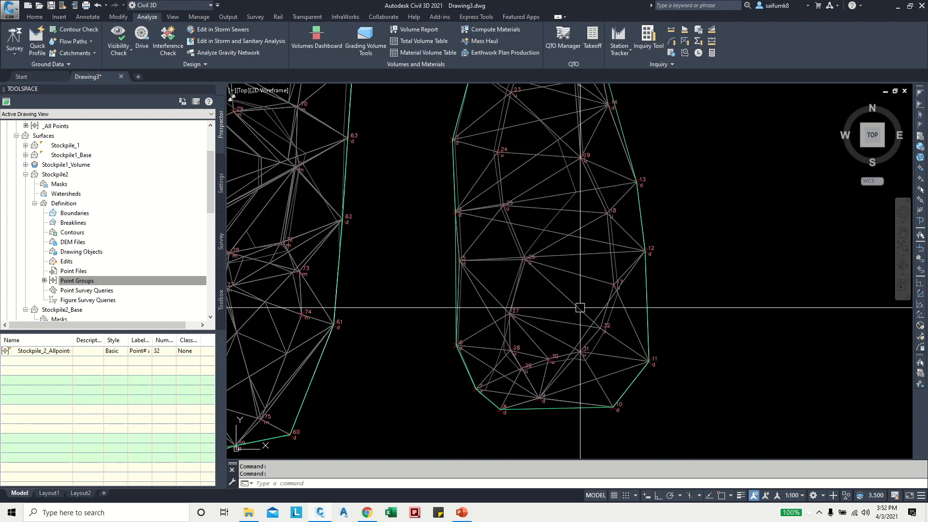
pyautogui.click(575, 311)
pyautogui.scroll(5, 470, 288)
pyautogui.scroll(5, 444, 247)
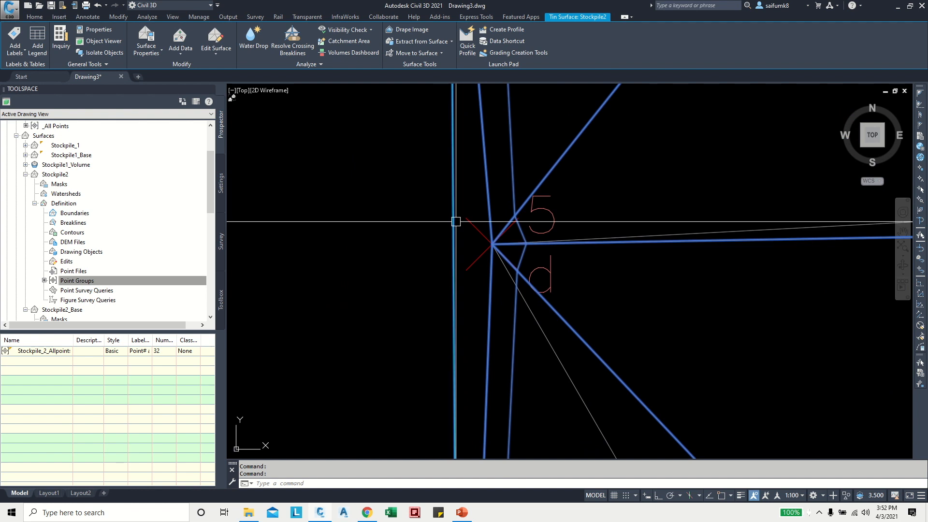
pyautogui.scroll(-3, 478, 227)
pyautogui.press('Escape')
pyautogui.click(530, 184)
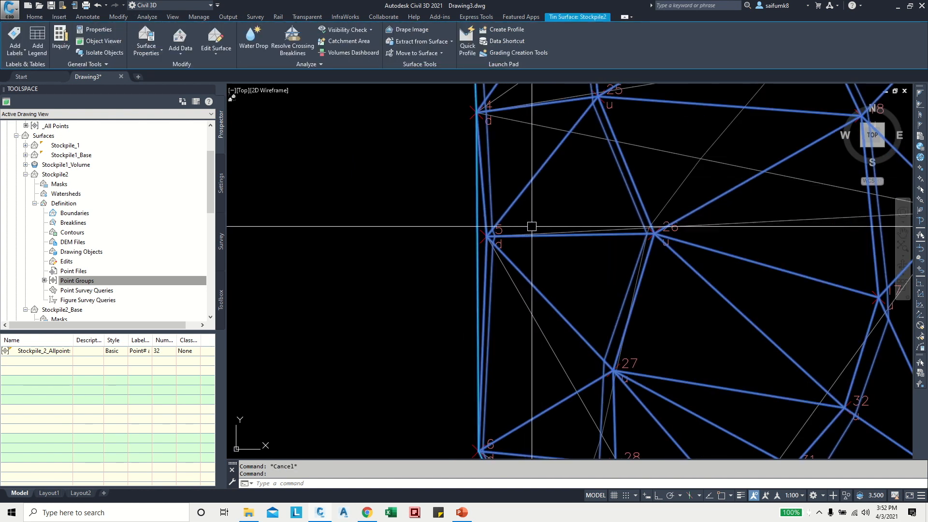
pyautogui.press('Escape')
pyautogui.click(486, 214)
pyautogui.press('Escape')
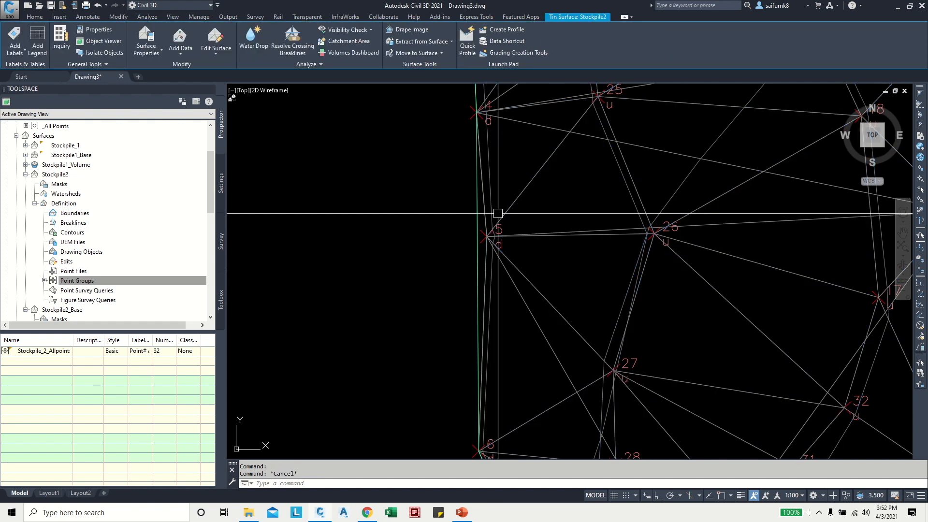
# Send the Stockpile2 surface to the back of the draw order, behind the boundary polyline.
pyautogui.click(525, 191)
pyautogui.write('dr')
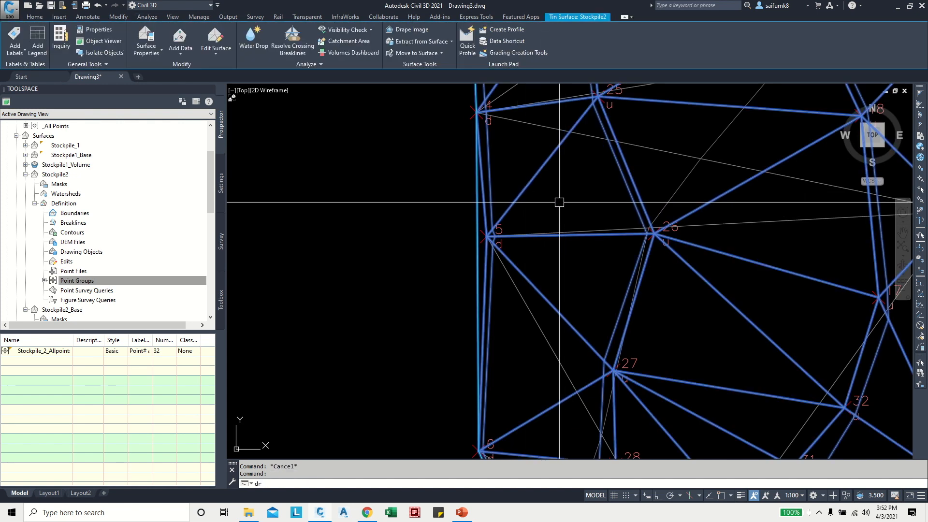
pyautogui.press('Return')
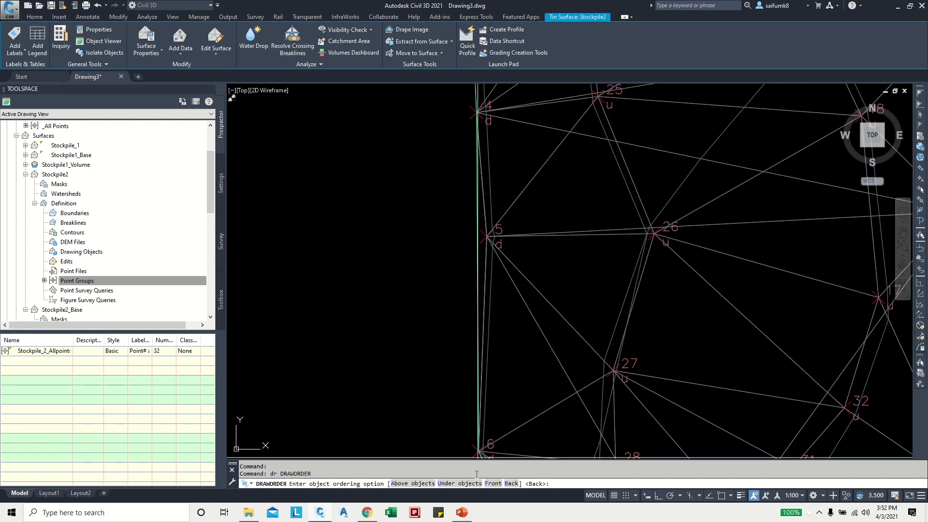
pyautogui.click(512, 483)
pyautogui.press('Escape')
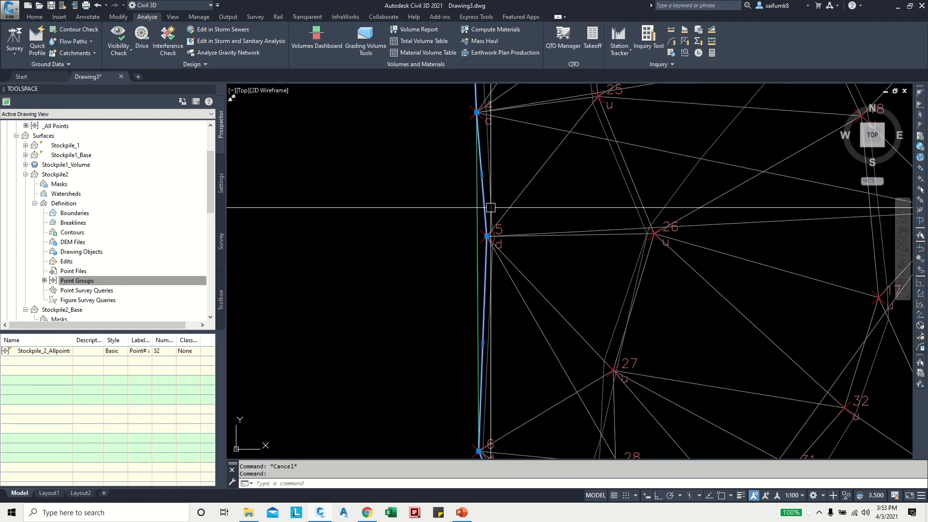
# Add the closed polyline to Stockpile2 as an outer boundary with non-destructive breakline and a 1.000 m mid-ordinate distance.
pyautogui.scroll(-5, 567, 241)
pyautogui.scroll(5, 538, 253)
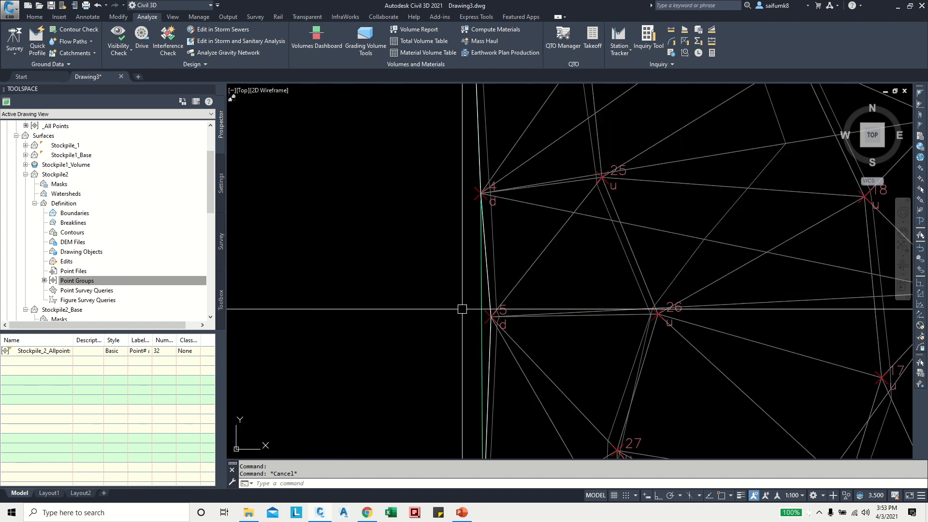
pyautogui.click(480, 296)
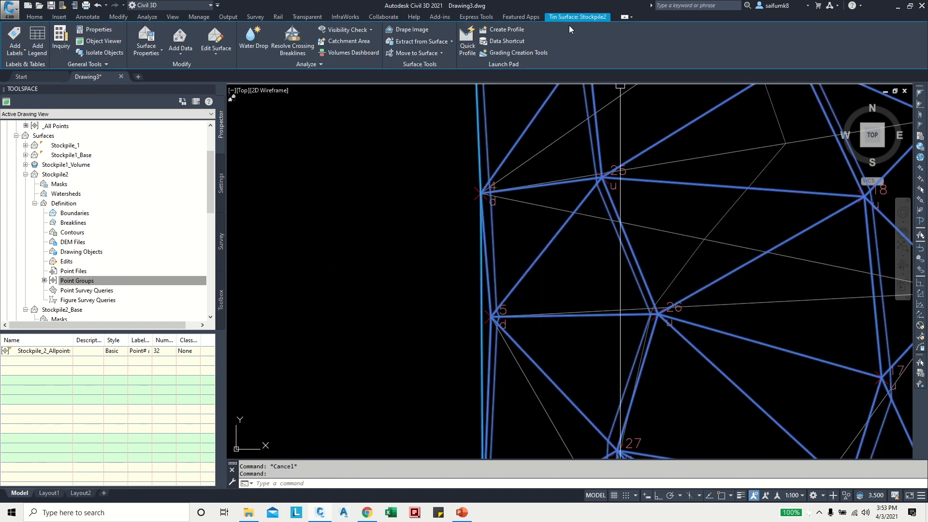
pyautogui.click(180, 49)
pyautogui.click(188, 67)
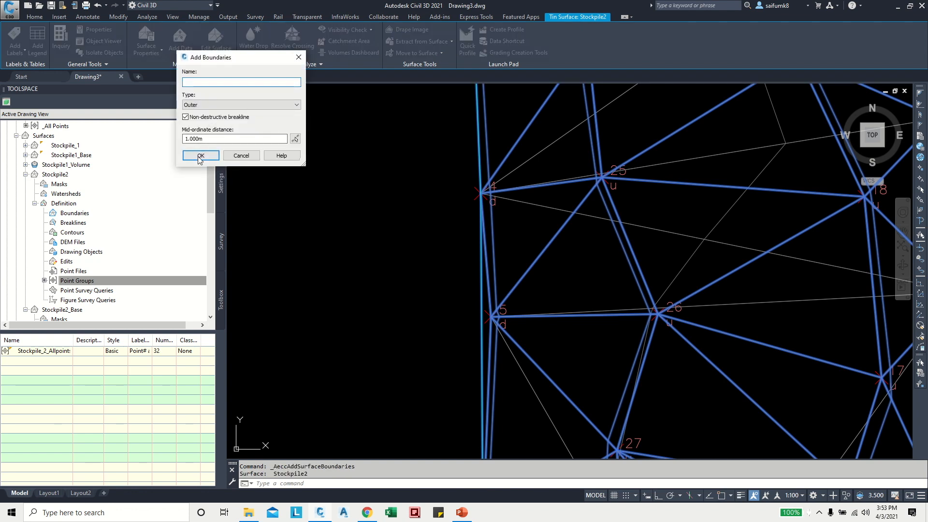
pyautogui.click(199, 155)
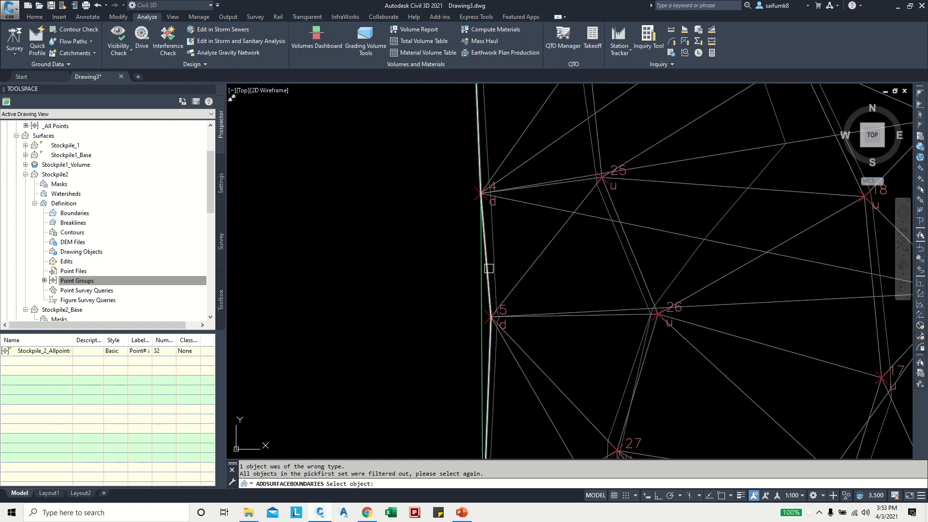
pyautogui.scroll(-6, 469, 267)
pyautogui.press('Escape')
pyautogui.press('Escape')
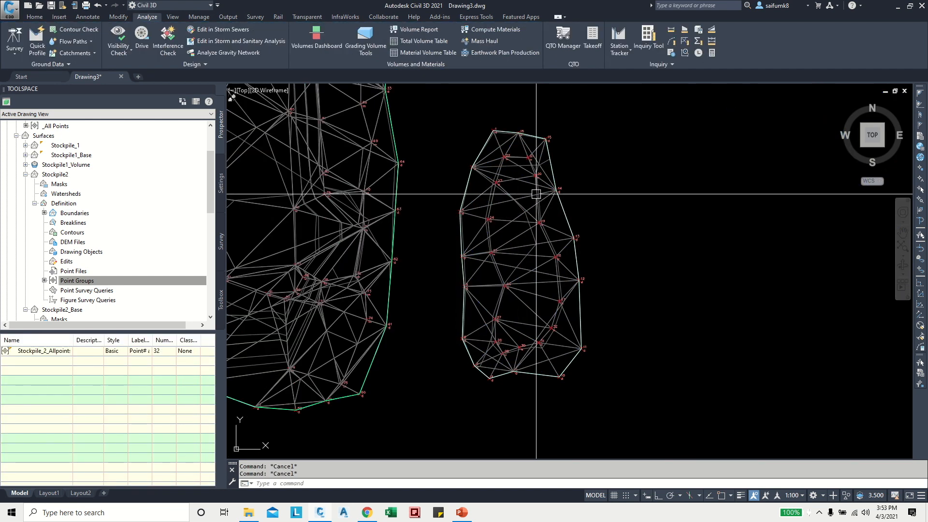
# Start a new TIN volume surface from the Volumes Dashboard and name it Stocpile2_Volume.
pyautogui.scroll(-2, 573, 244)
pyautogui.moveTo(573, 250); pyautogui.dragTo(603, 286, button='middle')
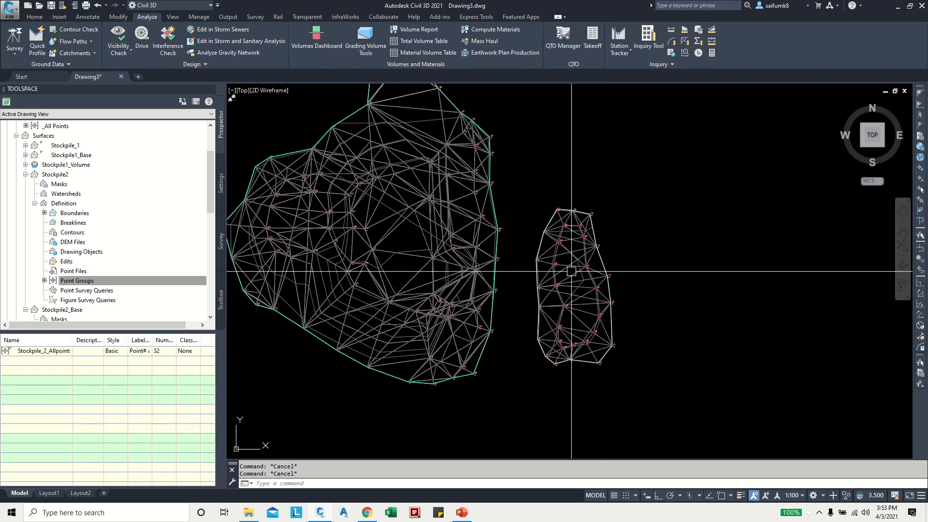
pyautogui.scroll(-2, 554, 293)
pyautogui.moveTo(560, 201); pyautogui.dragTo(561, 223, button='middle')
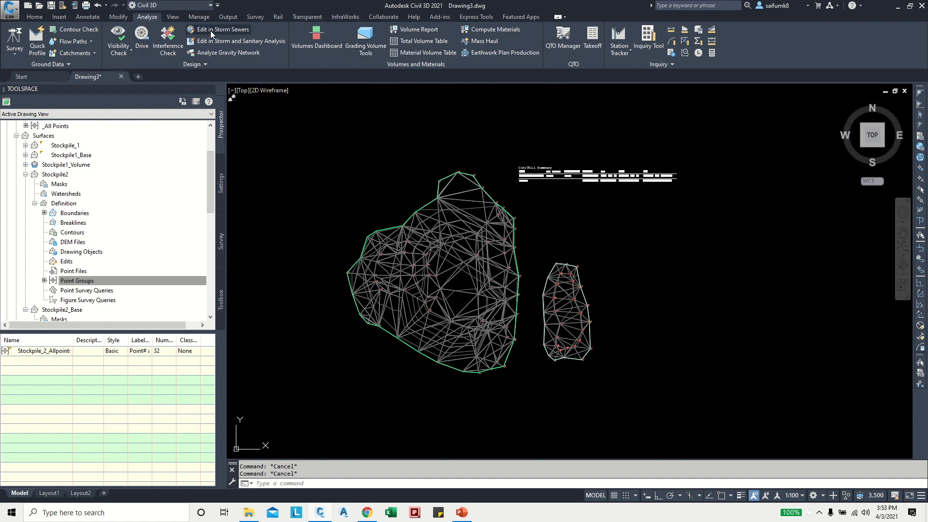
pyautogui.click(316, 47)
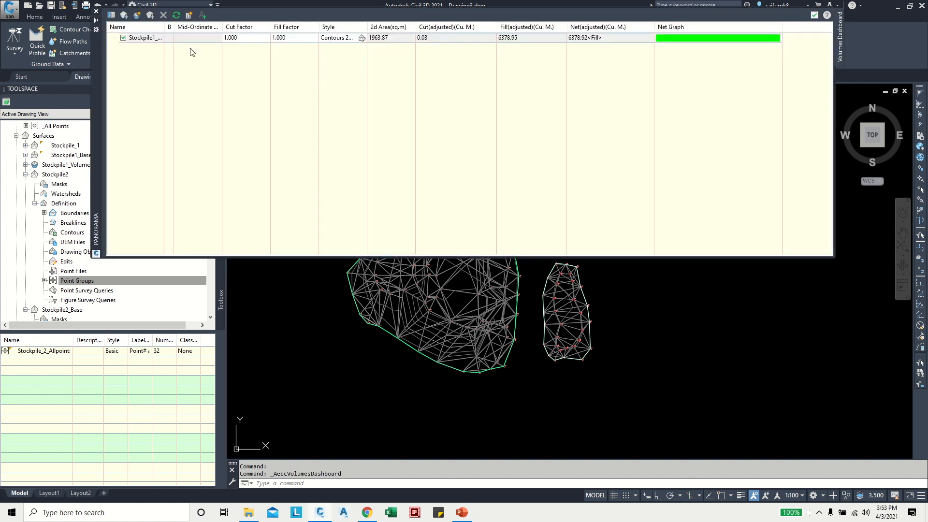
pyautogui.click(137, 15)
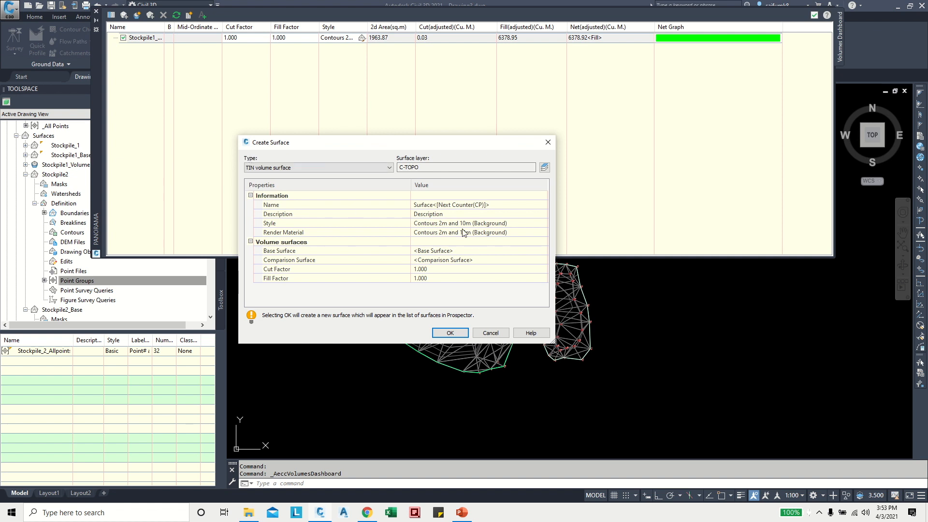
pyautogui.click(481, 204)
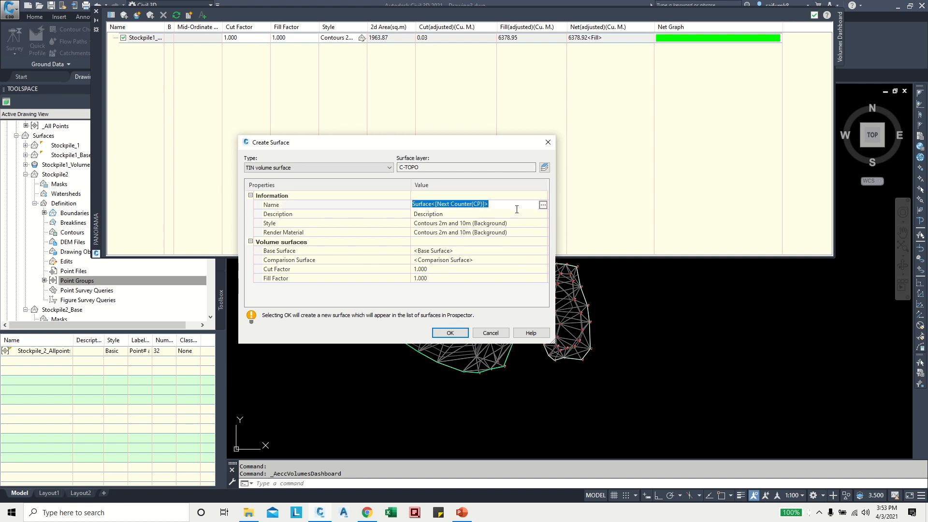
pyautogui.write('Stocpile2_Volume')
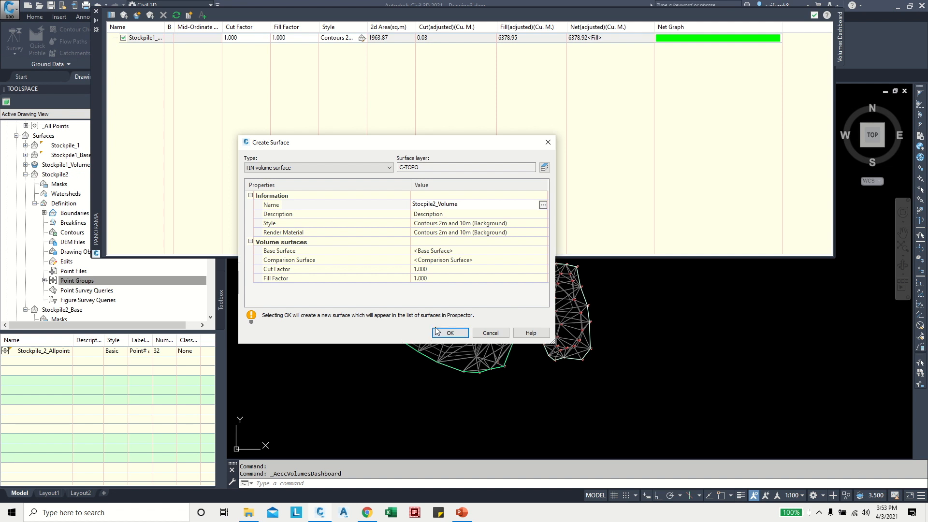
pyautogui.press('Return')
# Set Stockpile2_Base as the base surface and Stockpile2 as the comparison surface, and create the volume surface.
pyautogui.click(485, 255)
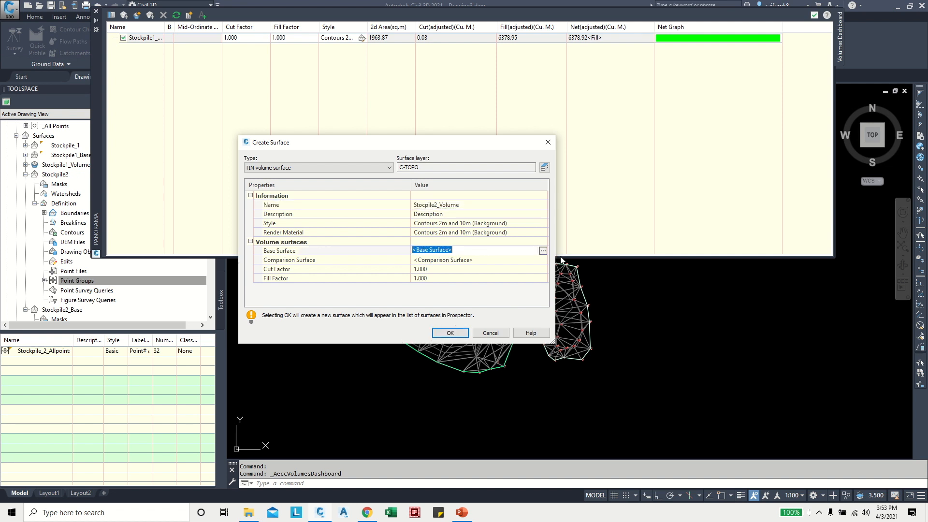
pyautogui.click(543, 251)
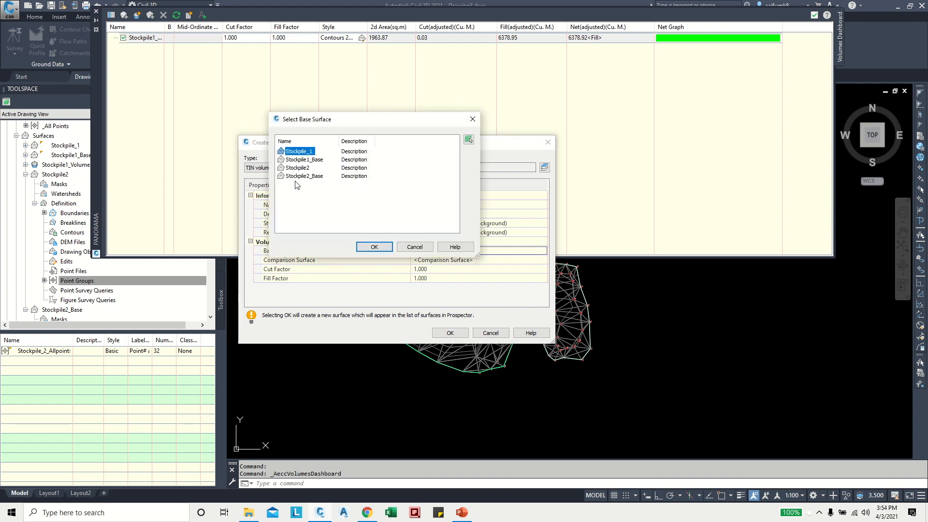
pyautogui.click(298, 176)
pyautogui.click(375, 246)
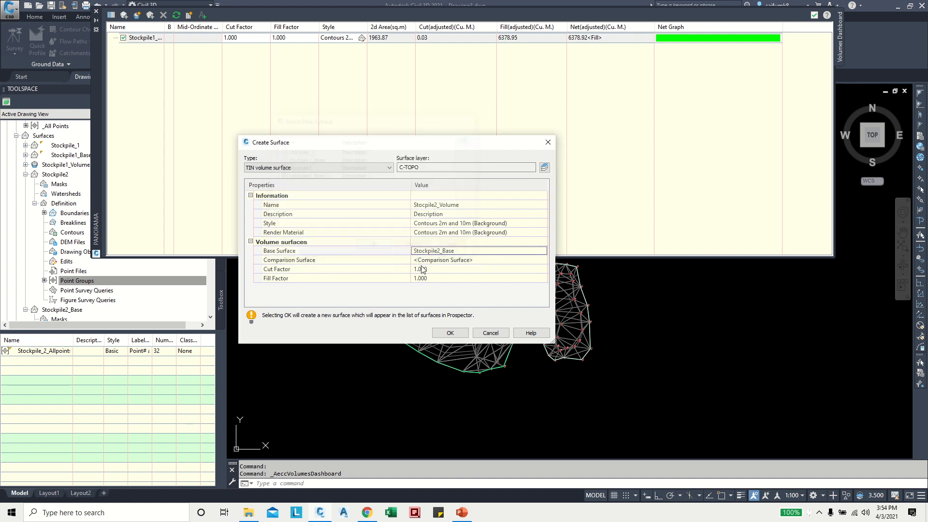
pyautogui.click(484, 260)
pyautogui.click(543, 261)
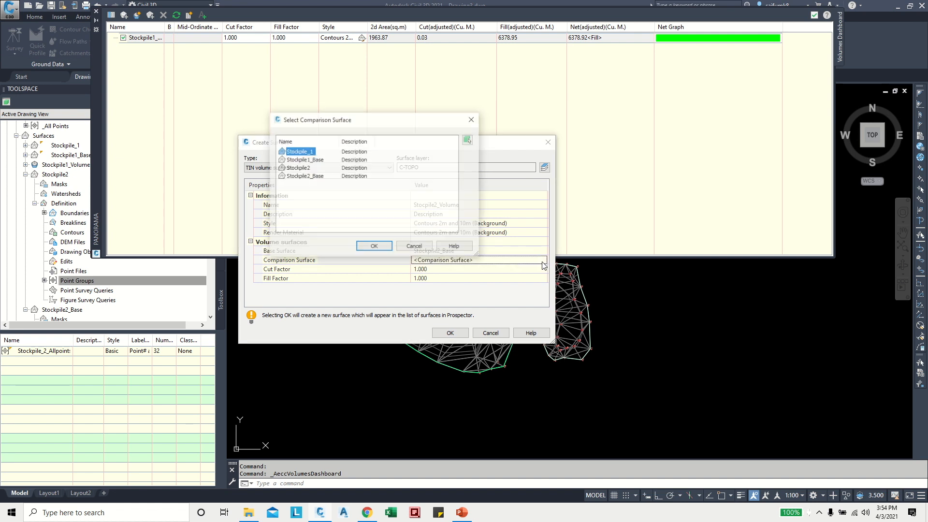
pyautogui.click(301, 168)
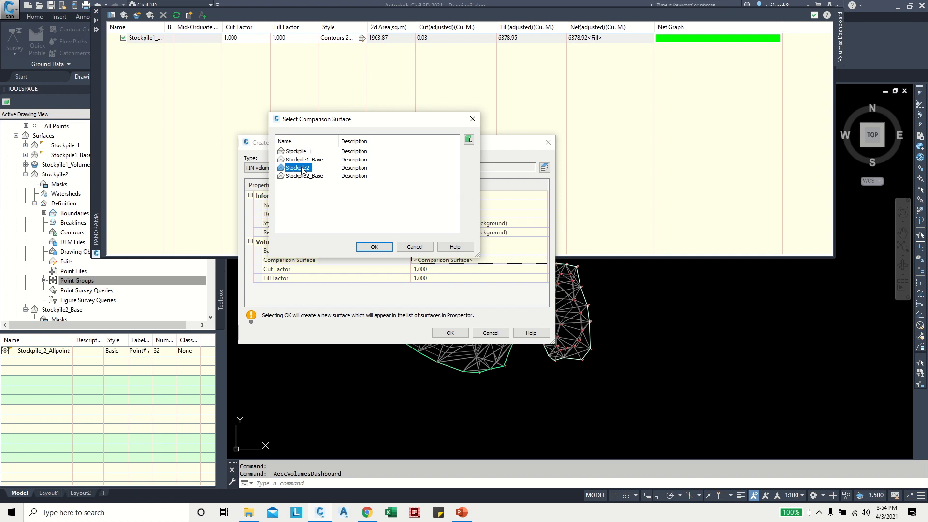
pyautogui.click(377, 248)
pyautogui.click(448, 332)
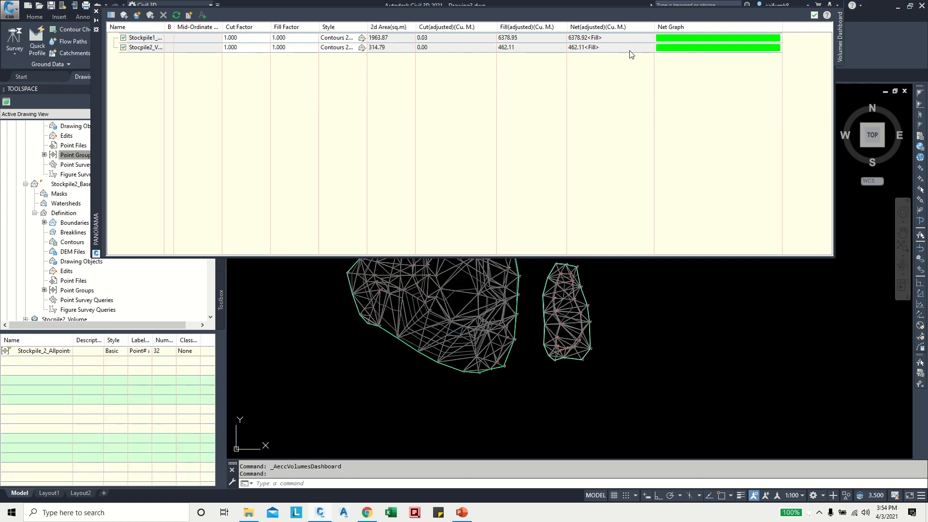
# Insert the dashboard's cut/fill summary into the drawing beside the second stockpile.
pyautogui.click(595, 49)
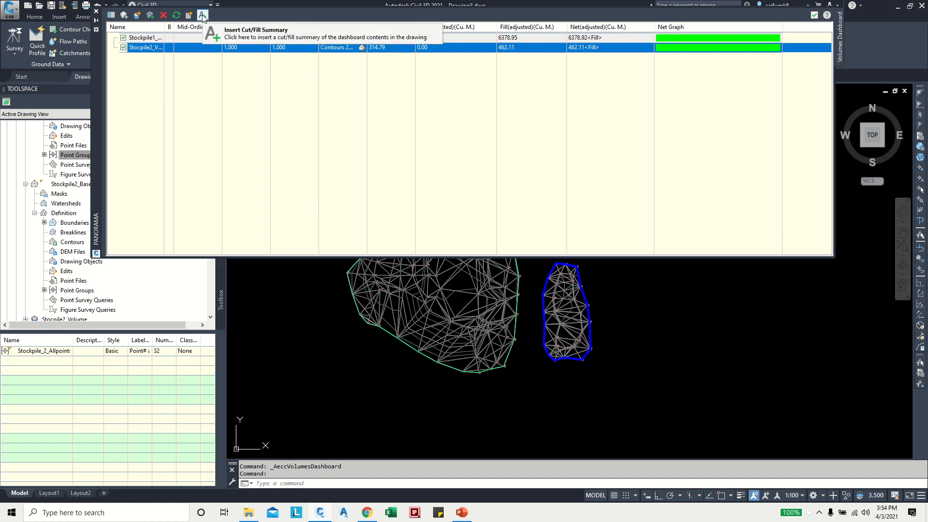
pyautogui.click(203, 17)
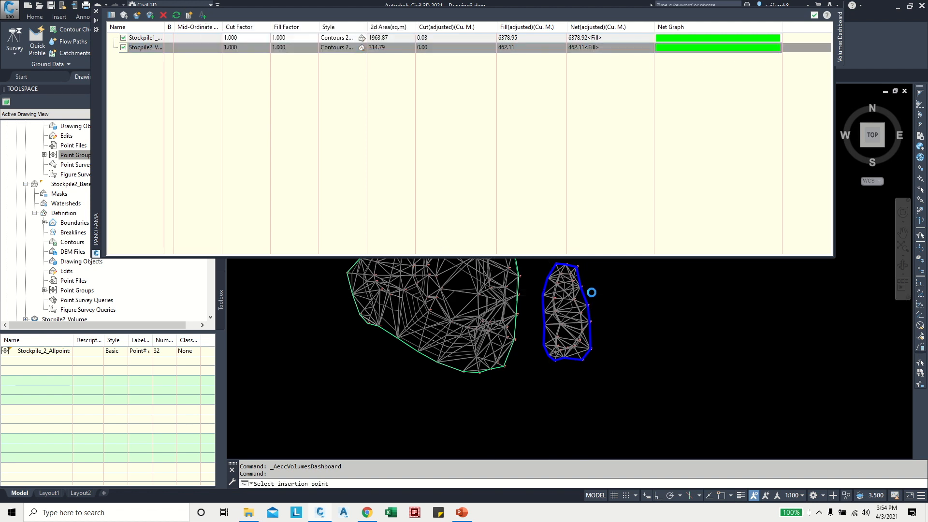
pyautogui.scroll(-2, 532, 362)
pyautogui.scroll(5, 534, 363)
pyautogui.click(542, 348)
pyautogui.scroll(-6, 555, 356)
pyautogui.scroll(2, 489, 346)
pyautogui.scroll(-5, 491, 333)
pyautogui.scroll(1, 491, 325)
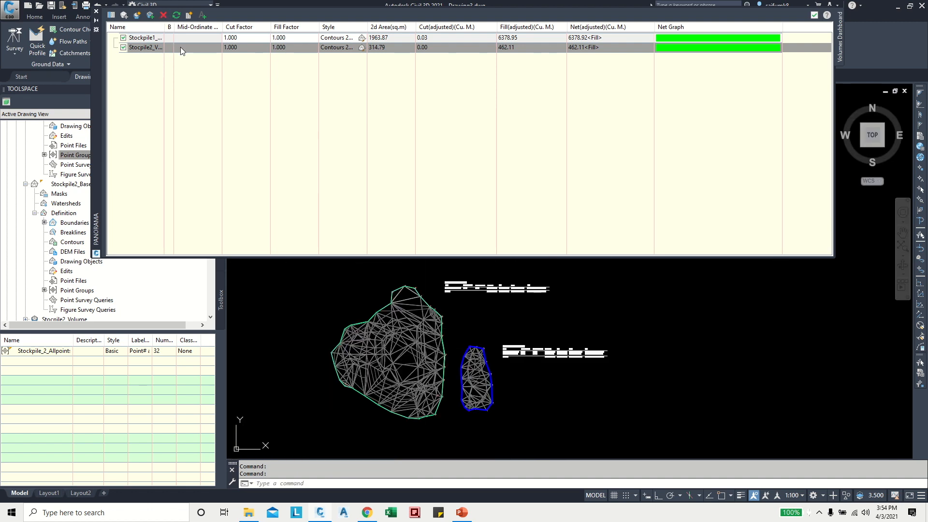
# Generate the cut/fill report for both stockpile volumes, then close the report and the Volumes Dashboard.
pyautogui.click(190, 15)
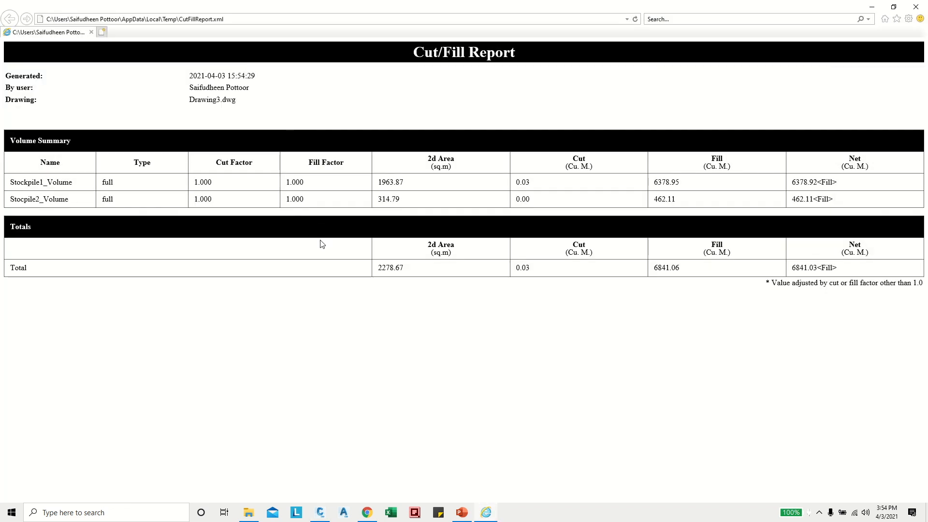
pyautogui.click(915, 7)
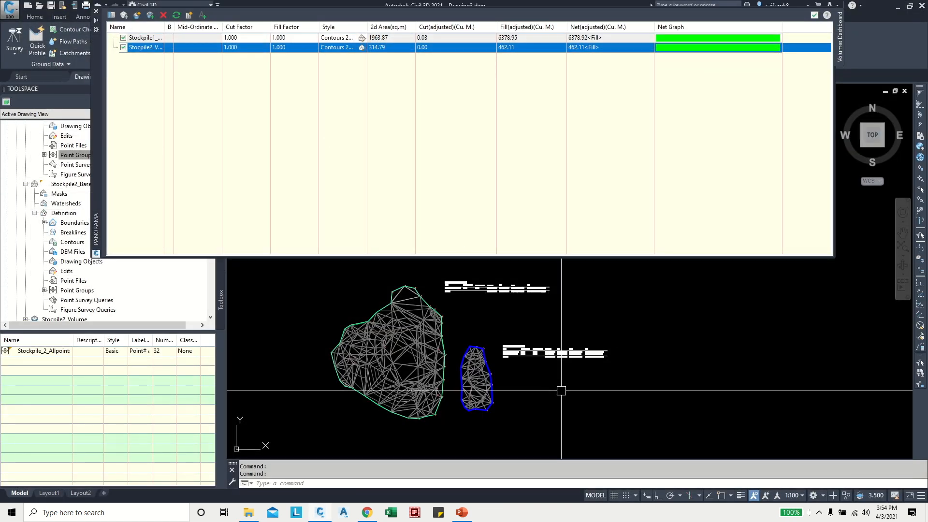
pyautogui.click(96, 11)
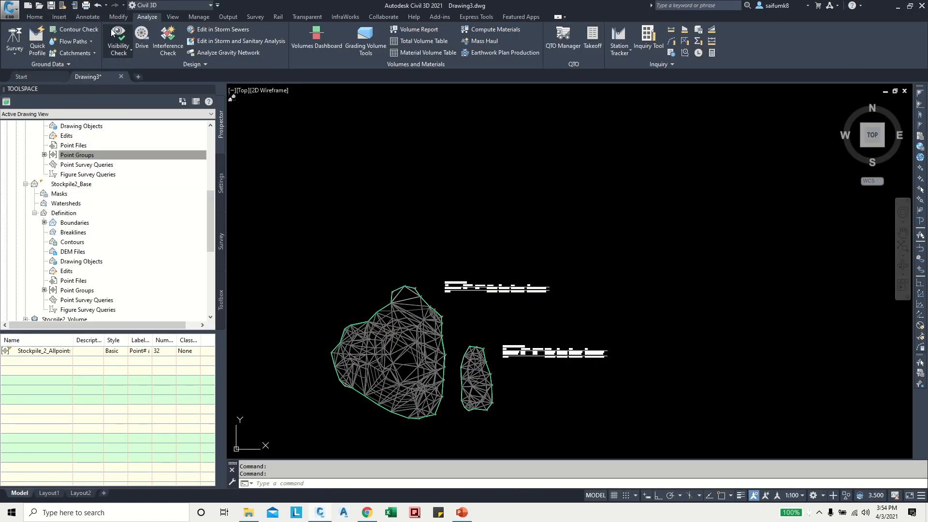